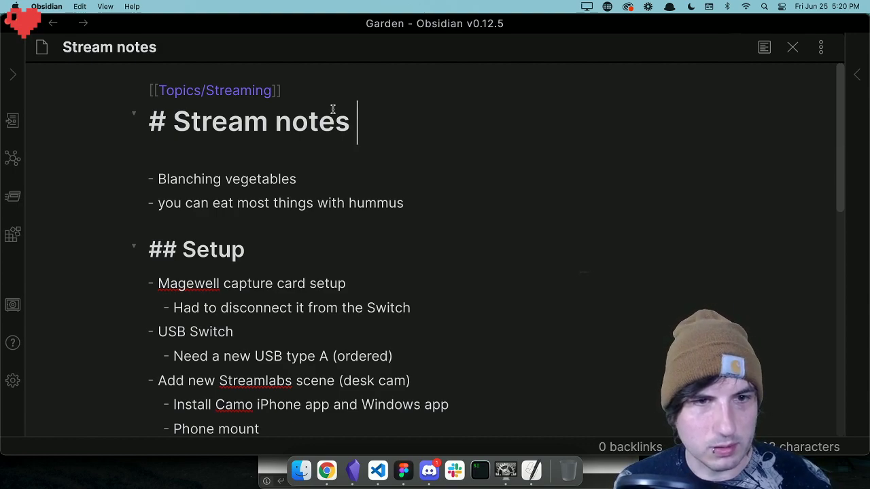
Mark the "Need a new USB type A (ordered)" item under Setup as completed with an [x] checkbox.
scroll(376, 161, down, 1)
scroll(378, 161, down, 3)
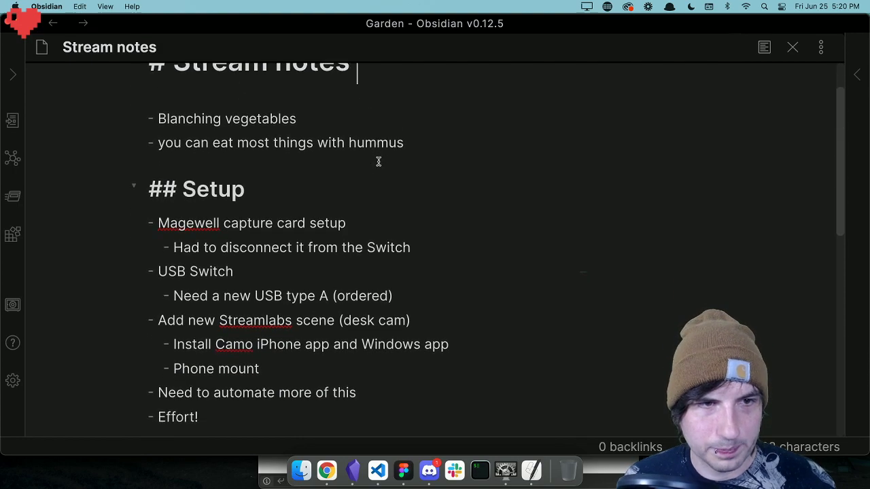
scroll(378, 163, down, 1)
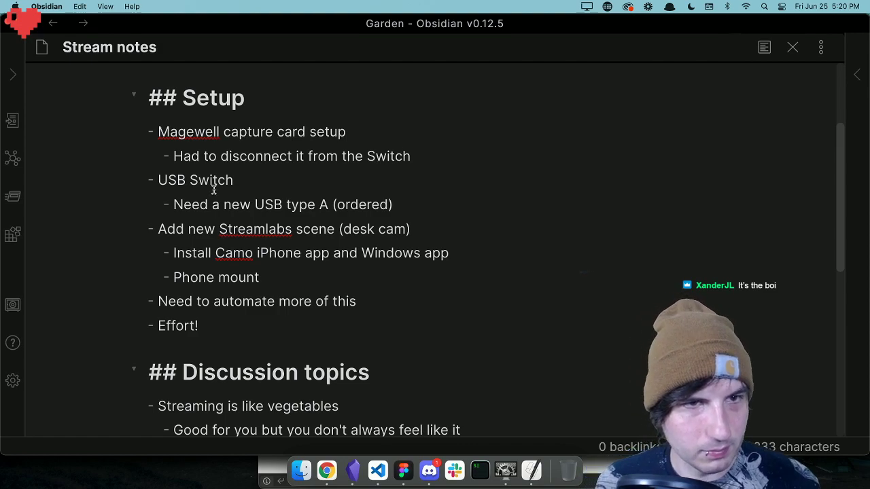
click(174, 203)
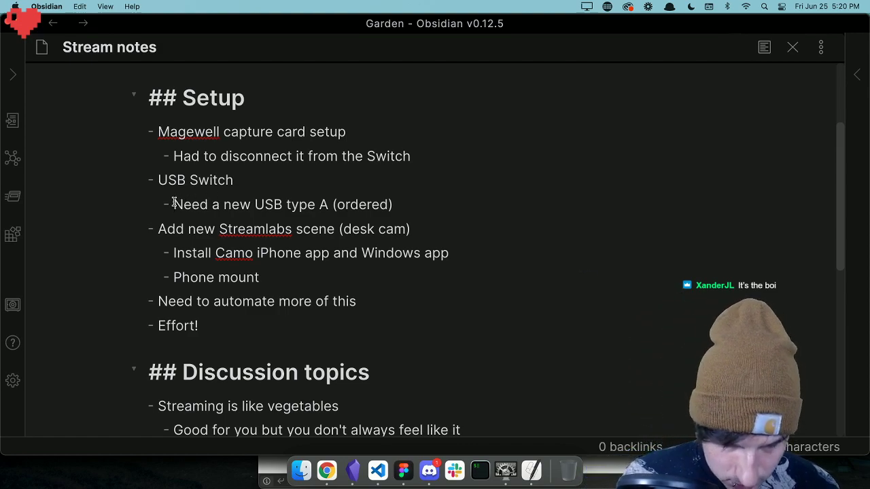
text([x])
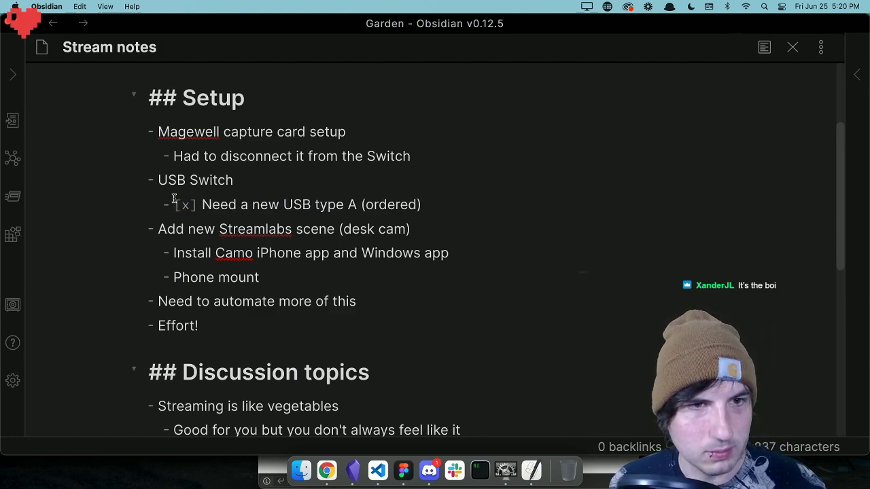
Mark the "Add new Streamlabs scene (desk cam)" item as completed with an [x] checkbox.
click(159, 229)
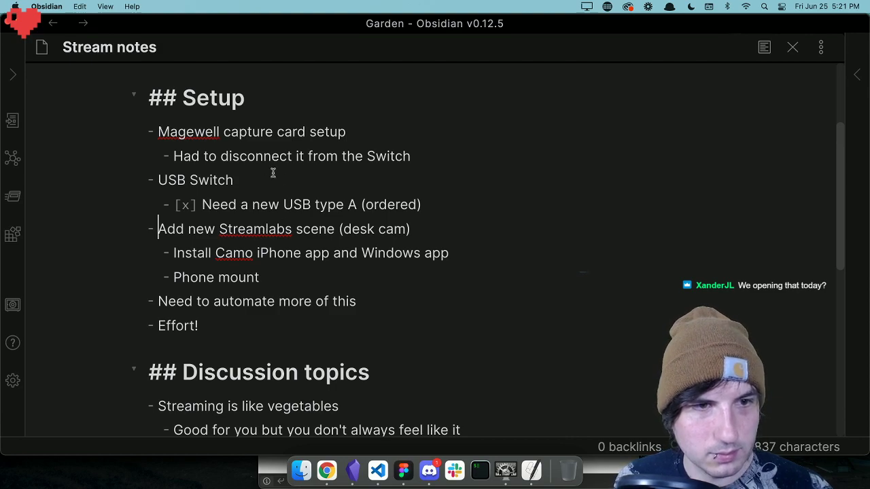
click(154, 303)
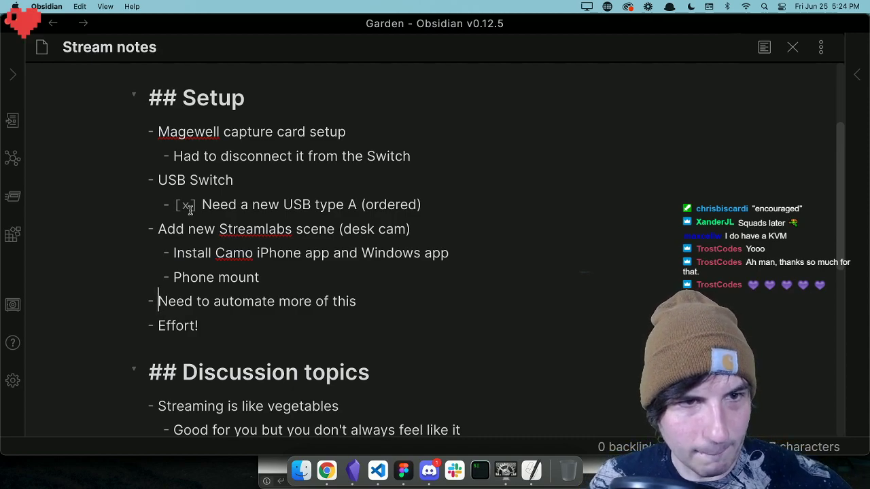
click(158, 229)
text([x[])
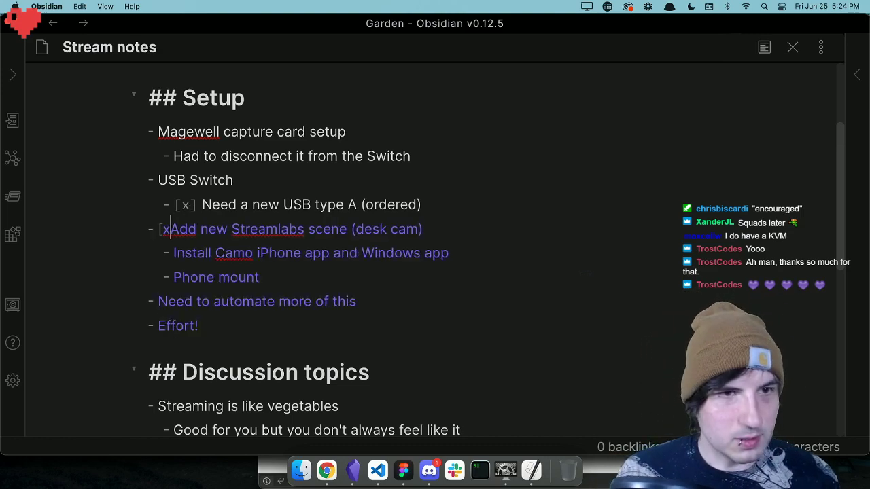
key(BackSpace)
key(BackSpace)
key(BackSpace)
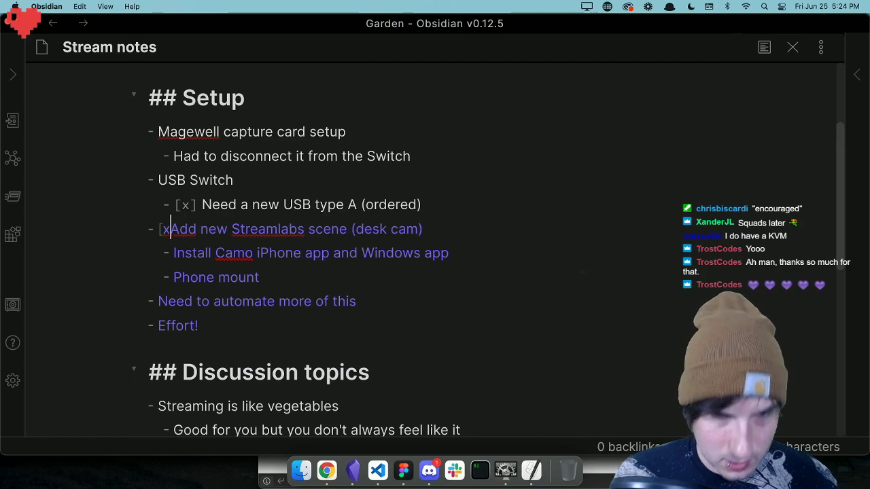
text(])
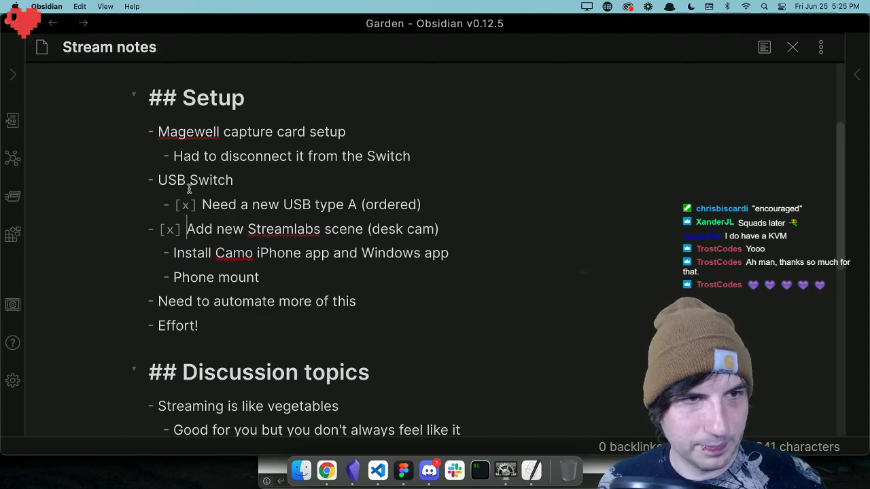
scroll(225, 213, up, 4)
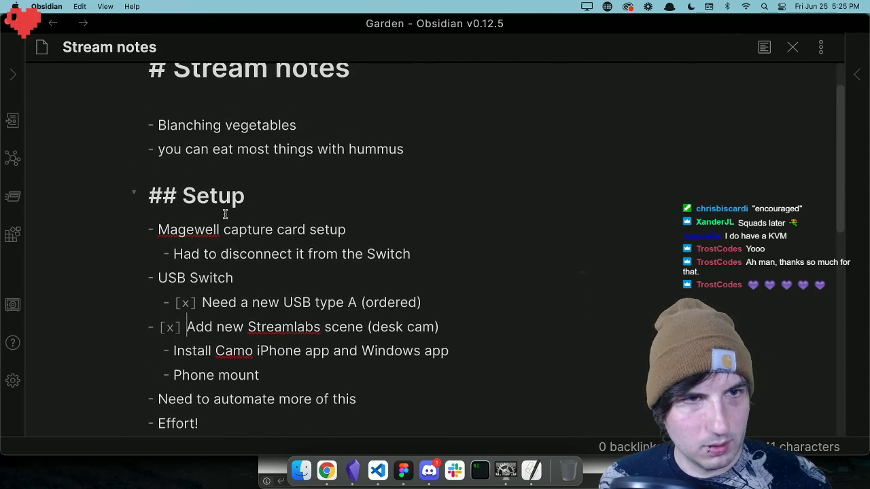
scroll(225, 213, up, 2)
click(163, 157)
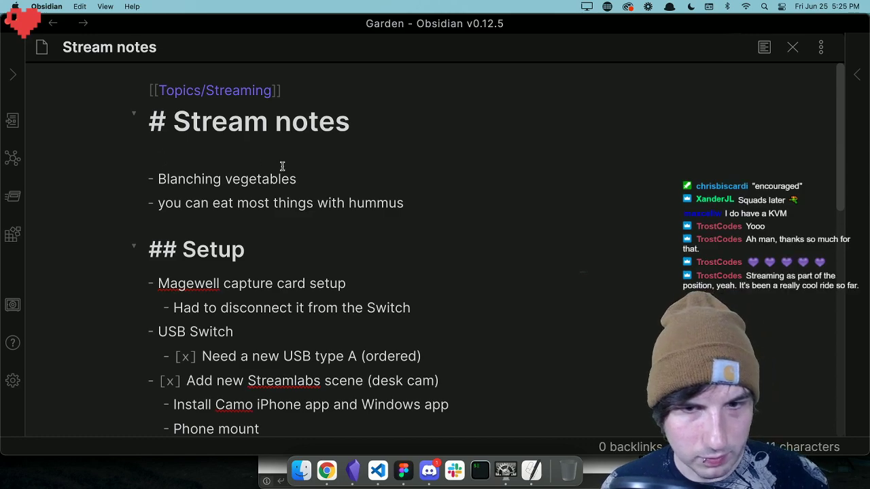
Switch to Figma and update the dark Nav component in the Components frame to the new auto layout version.
click(404, 471)
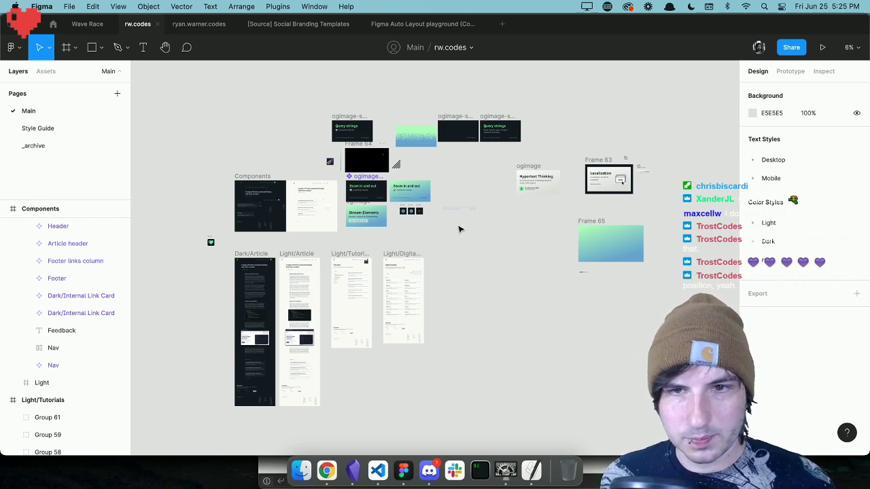
scroll(460, 229, left, 3)
scroll(459, 229, down, 2)
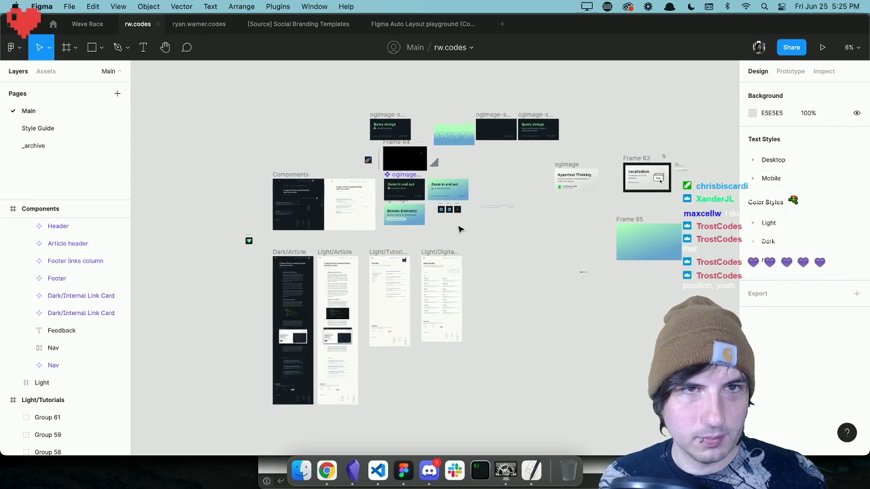
scroll(459, 230, right, 2)
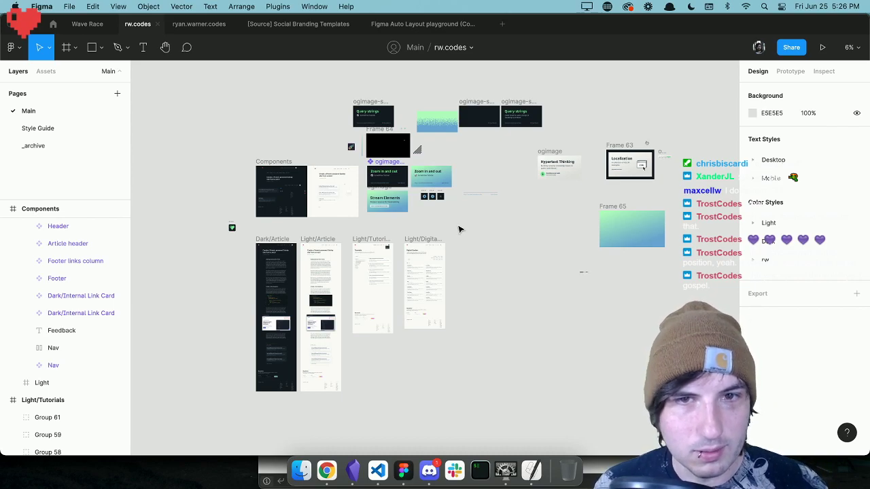
scroll(460, 229, right, 1)
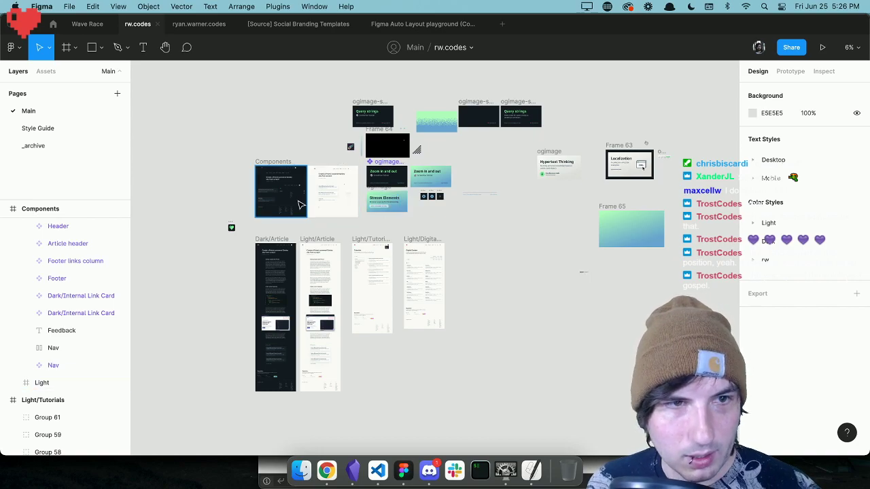
key(z)
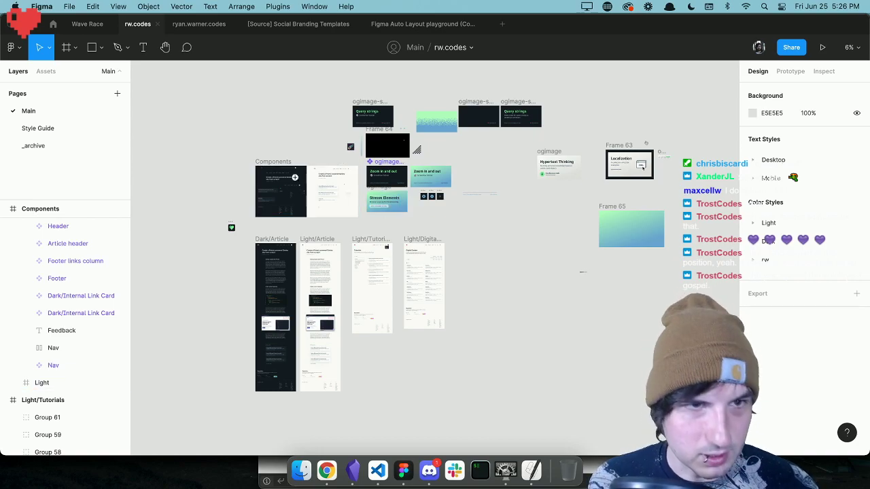
click(295, 178)
click(298, 189)
click(298, 189)
click(299, 208)
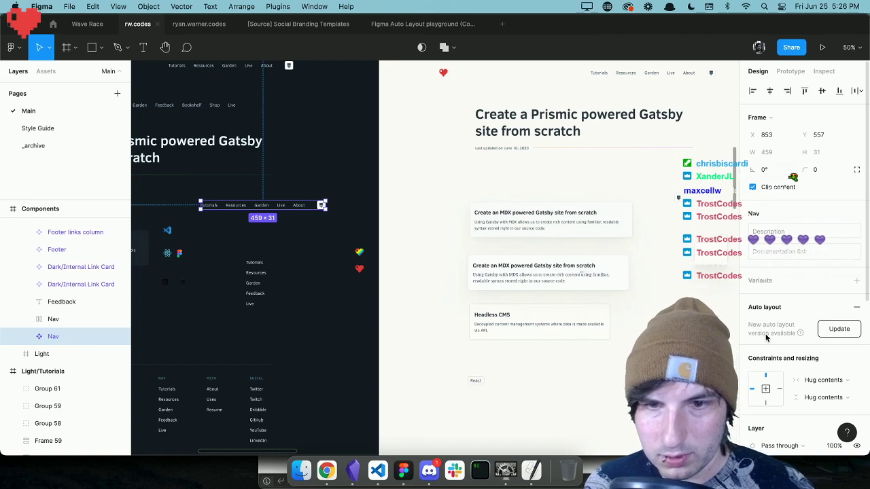
mouse_move(800, 333)
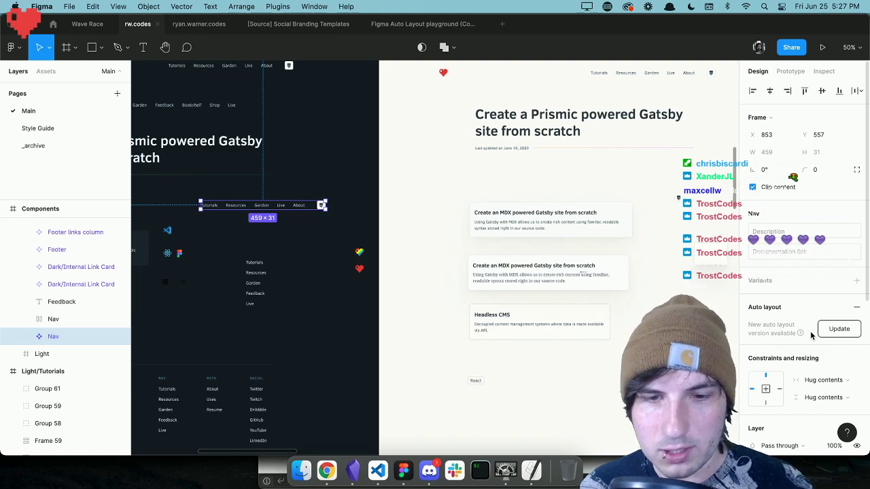
click(827, 331)
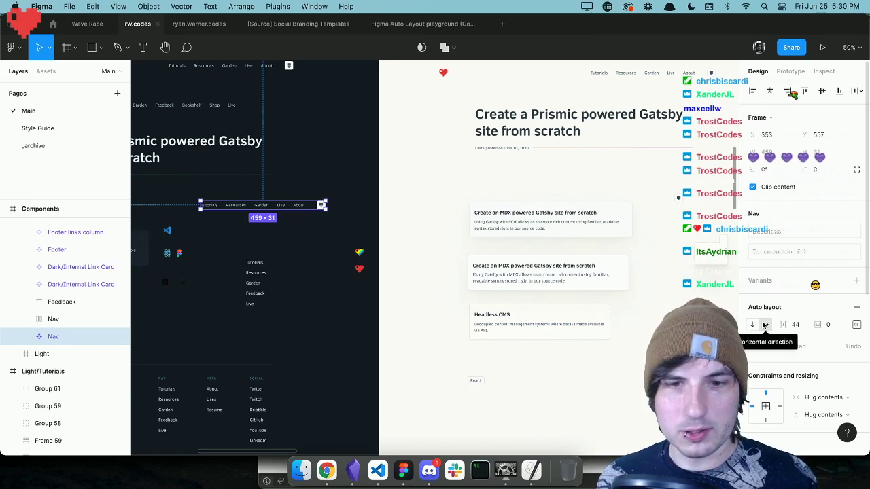
Switch to Chrome and open the instructor's egghead.io resources page in a new tab.
click(326, 471)
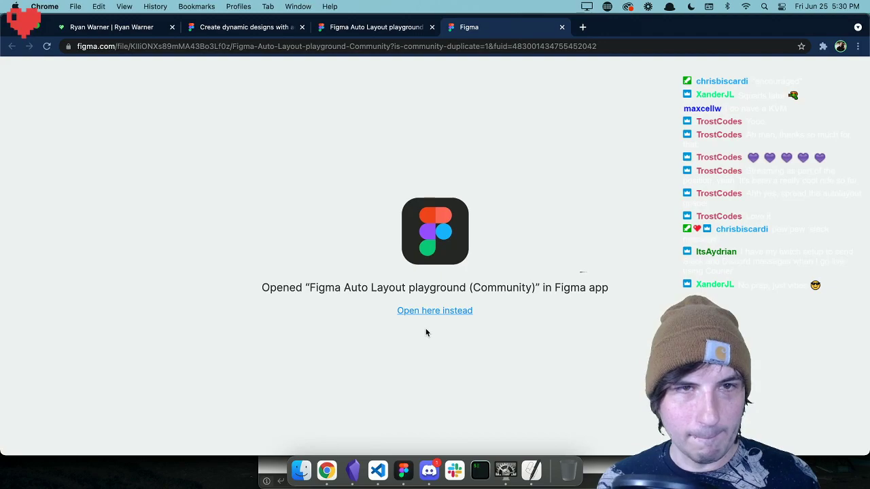
key(super+t)
text(egg)
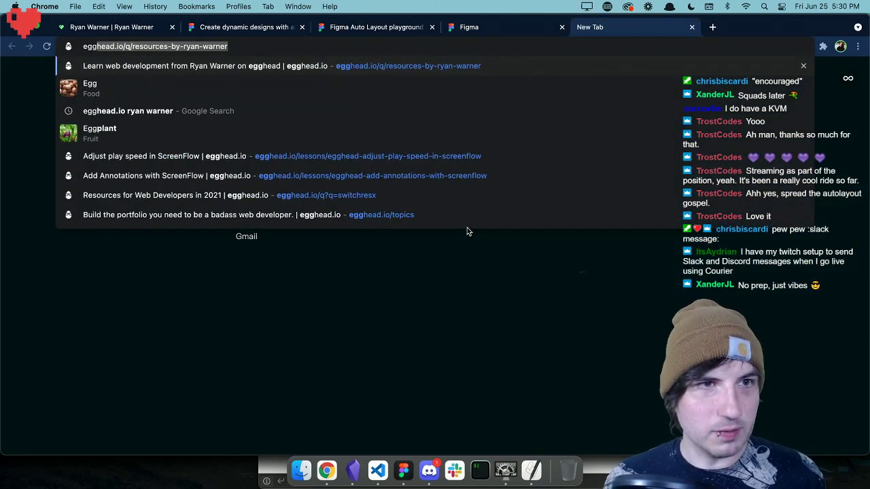
key(Return)
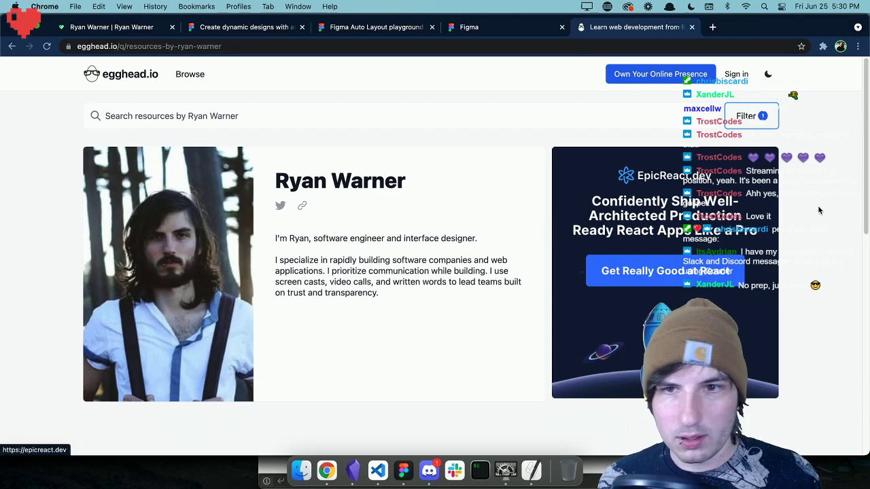
Narrow the browser window to uncover Figma's design properties and open the lesson "Build an Adaptive Button with Figma Auto Layout".
drag(868, 222, 665, 222)
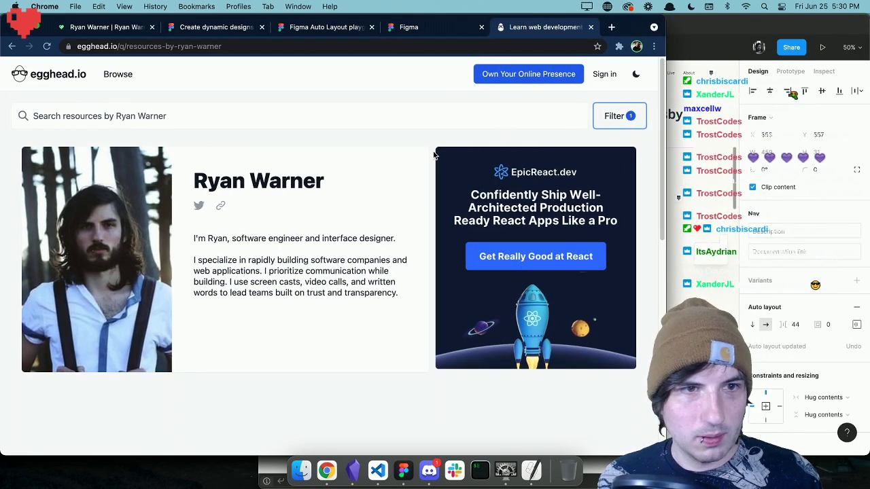
scroll(385, 201, down, 10)
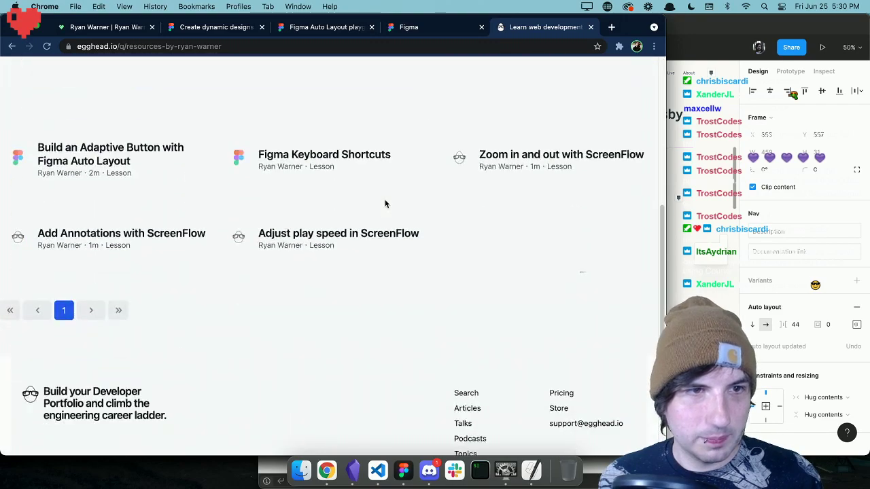
click(117, 155)
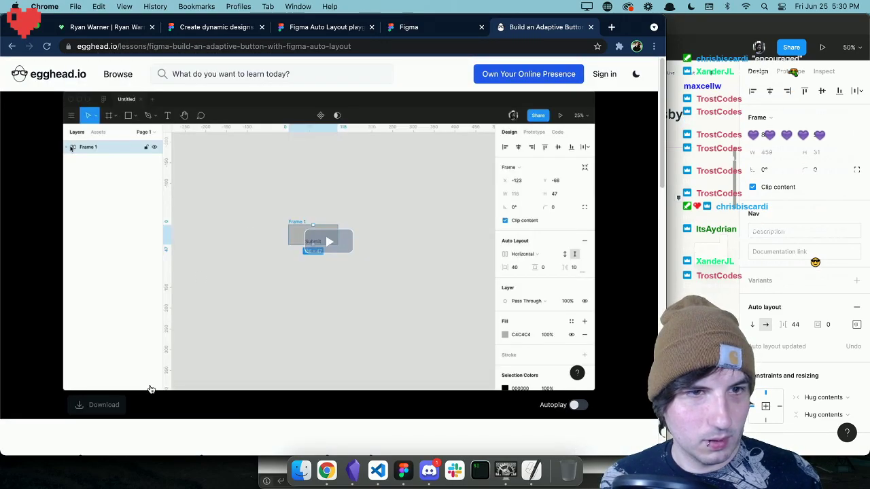
Watch the lesson video muted, raise the playback speed to 1.25x, and pause at the close-up of the Auto Layout settings.
click(318, 262)
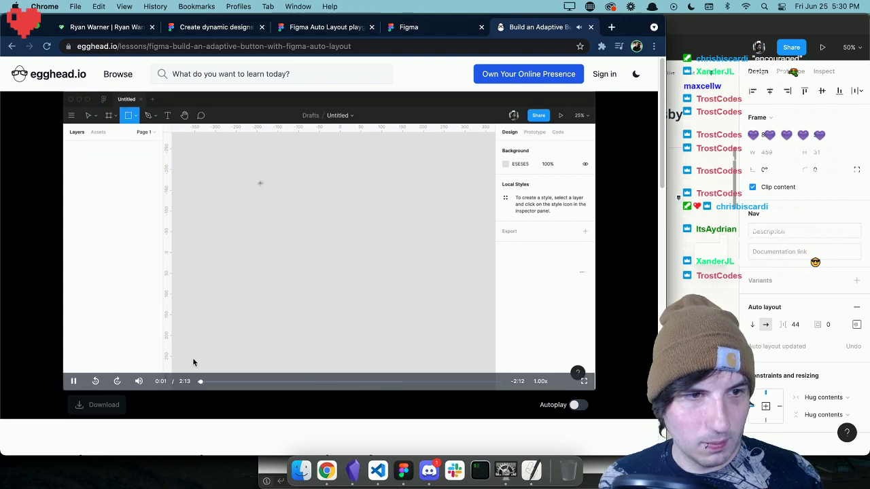
click(138, 381)
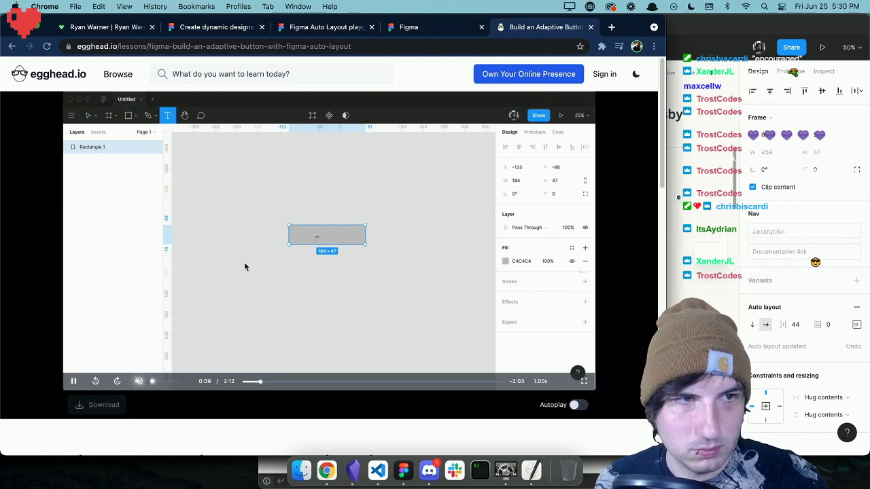
click(245, 266)
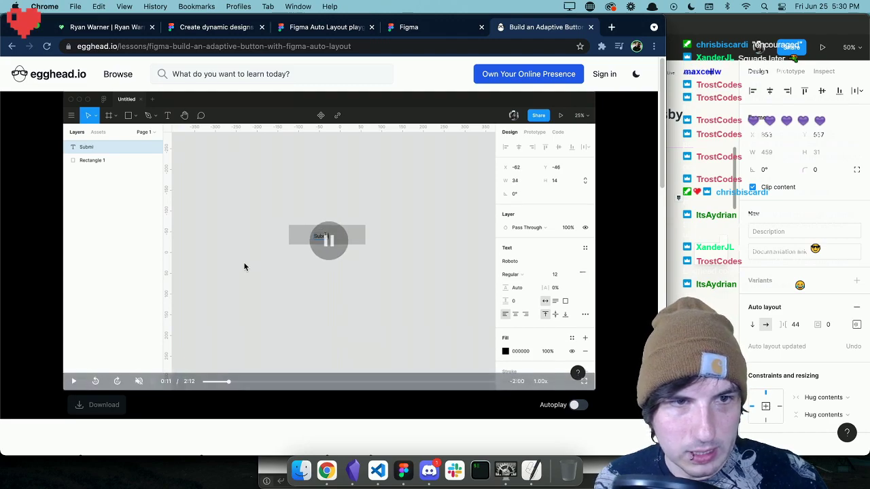
click(213, 301)
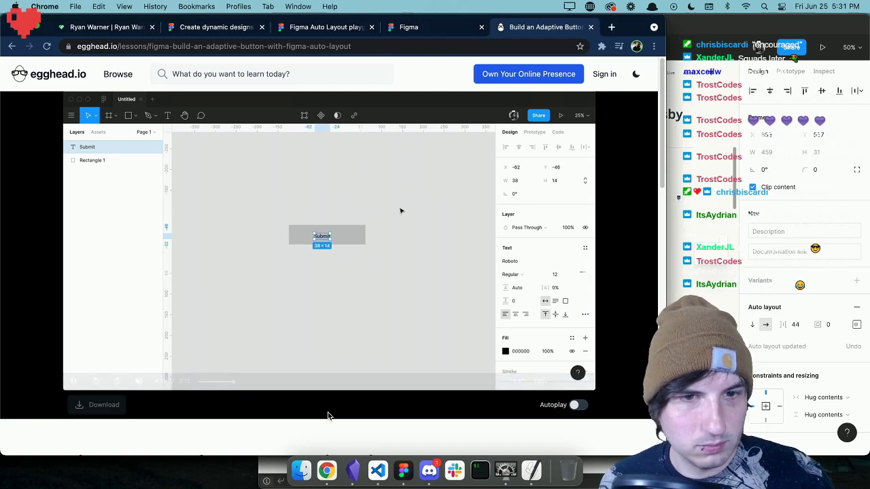
mouse_move(541, 381)
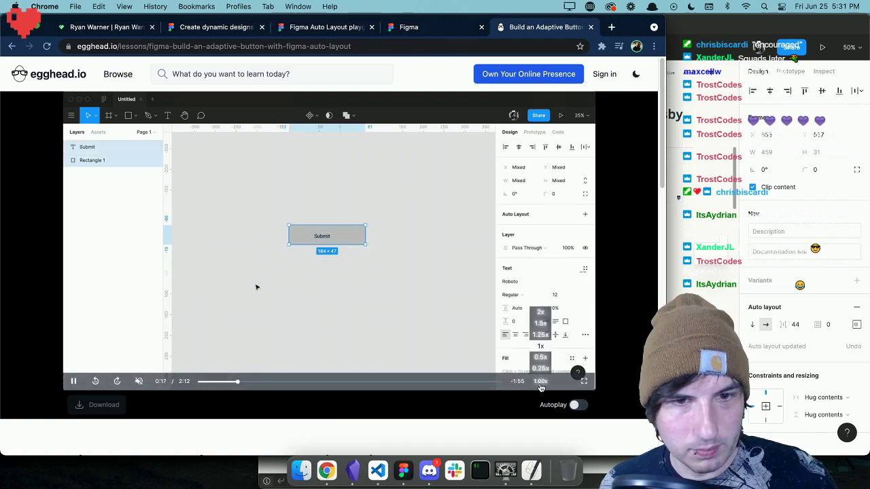
click(541, 334)
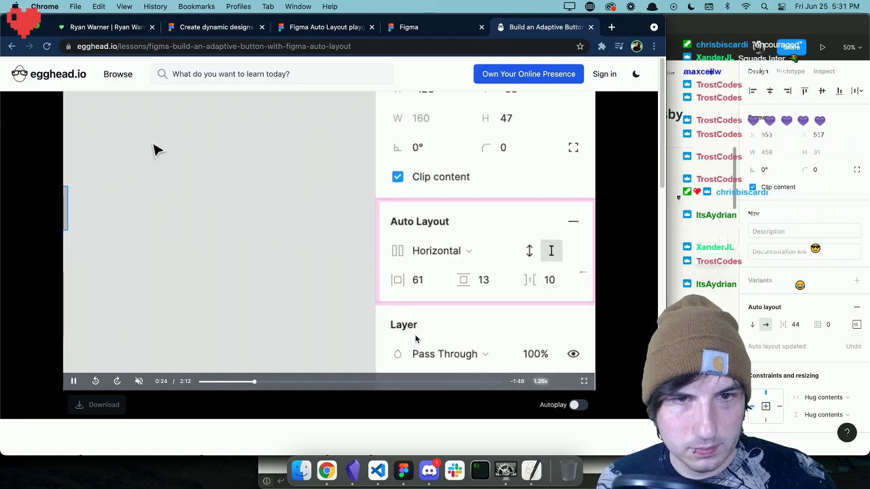
click(389, 307)
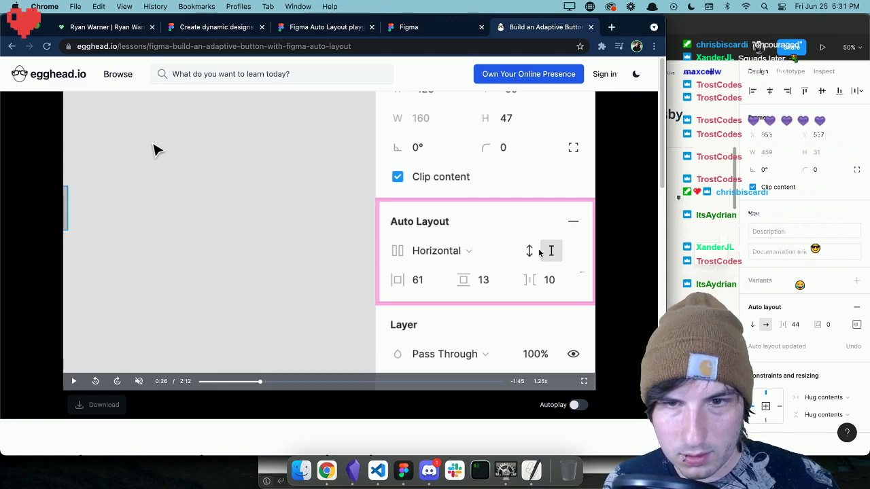
Switch back to Figma and open the Nav component's auto layout alignment and padding settings.
click(857, 327)
click(856, 325)
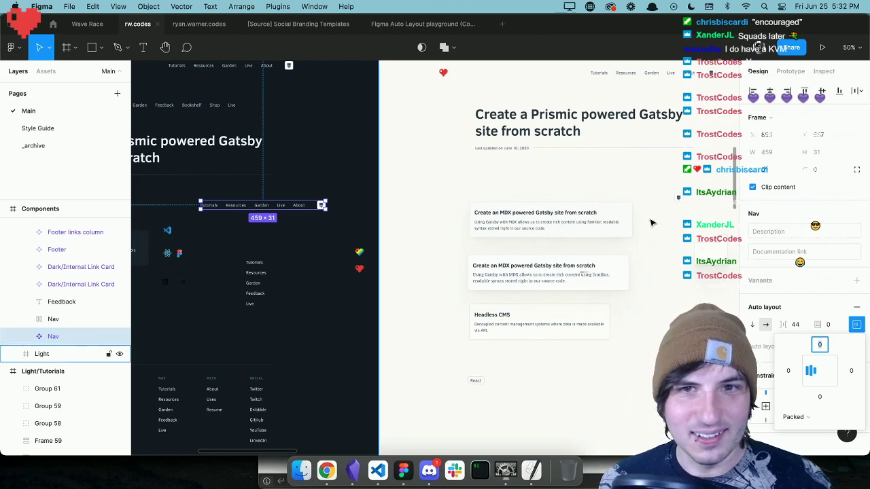
Shift the Figma window partly off the screen to uncover the dark notes window behind it.
scroll(650, 224, right, 3)
scroll(651, 223, left, 4)
scroll(651, 223, left, 6)
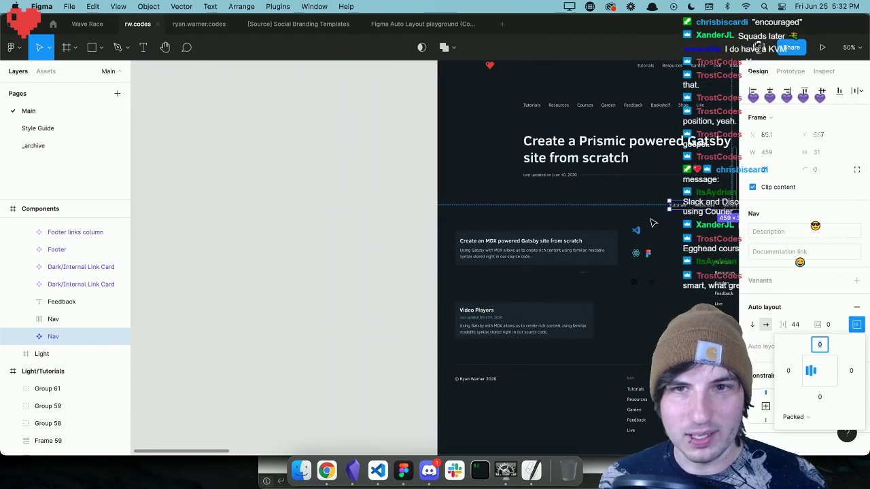
scroll(653, 222, right, 4)
scroll(653, 222, right, 4)
drag(654, 19, 460, 19)
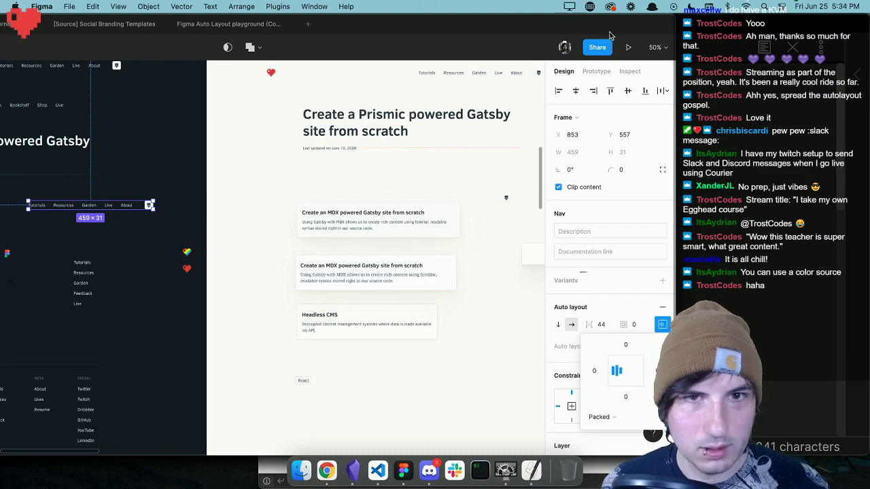
drag(674, 21, 867, 26)
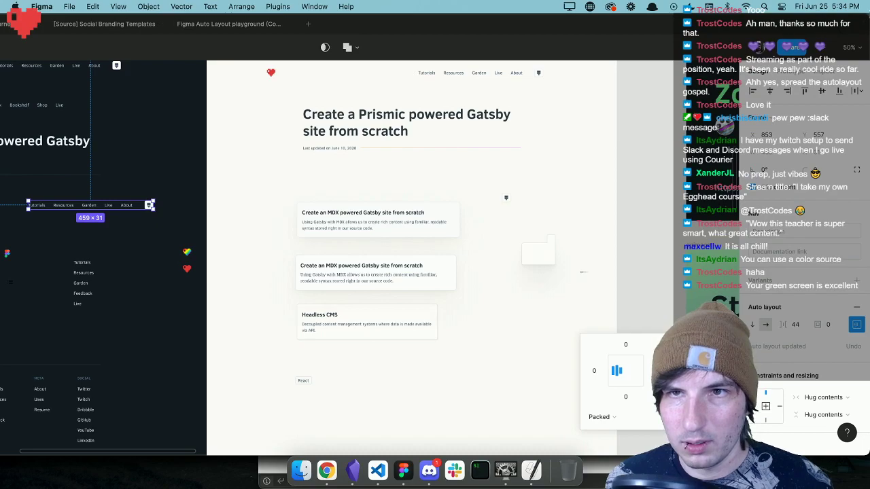
drag(867, 20, 669, 20)
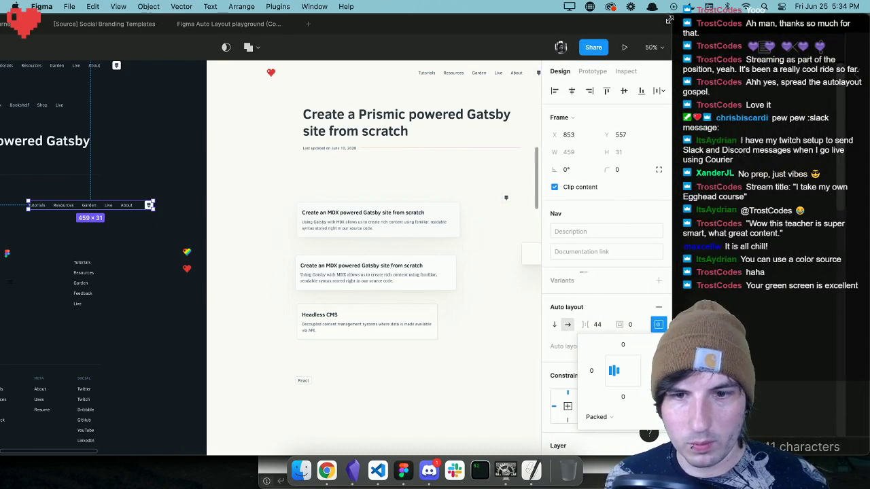
scroll(347, 237, right, 5)
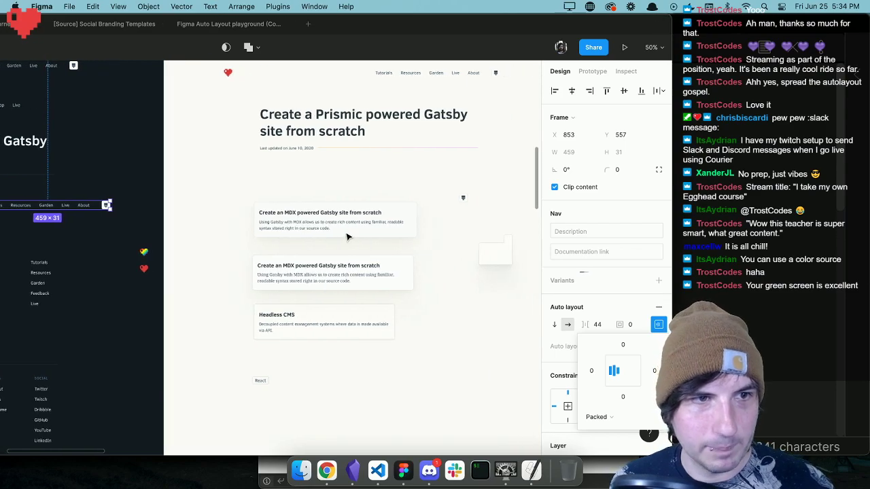
scroll(346, 237, left, 5)
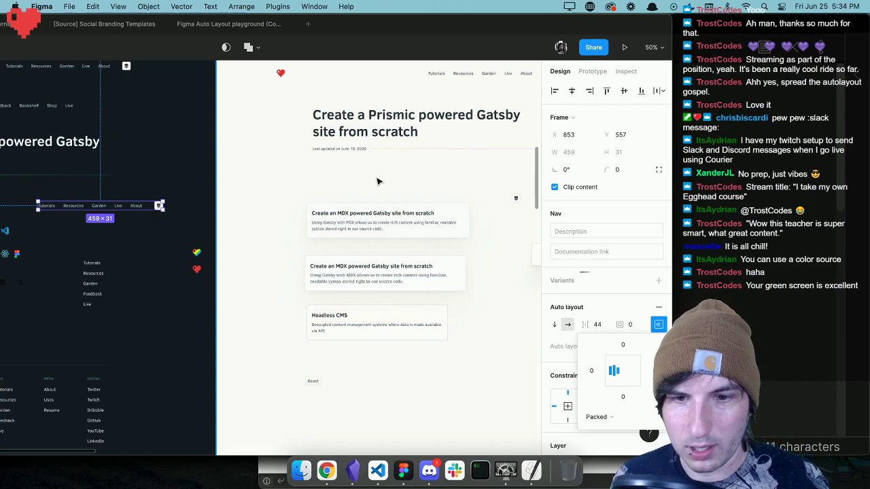
scroll(379, 181, down, 3)
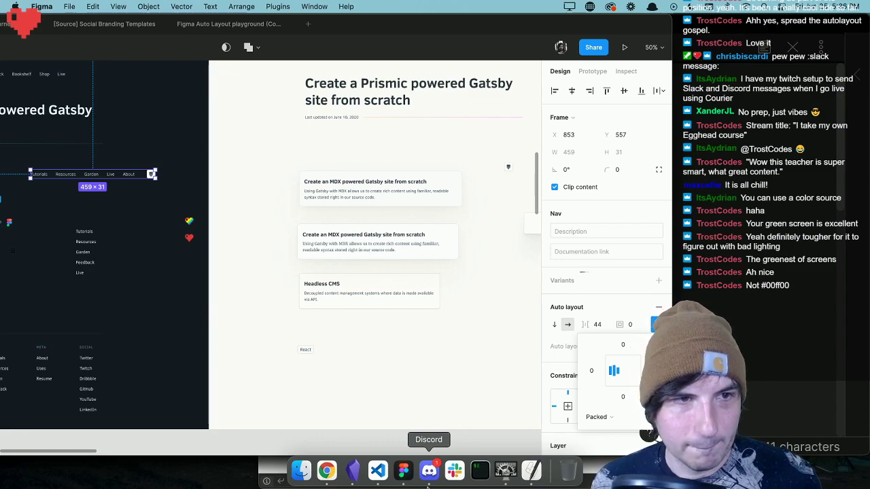
scroll(471, 306, left, 2)
scroll(470, 306, left, 12)
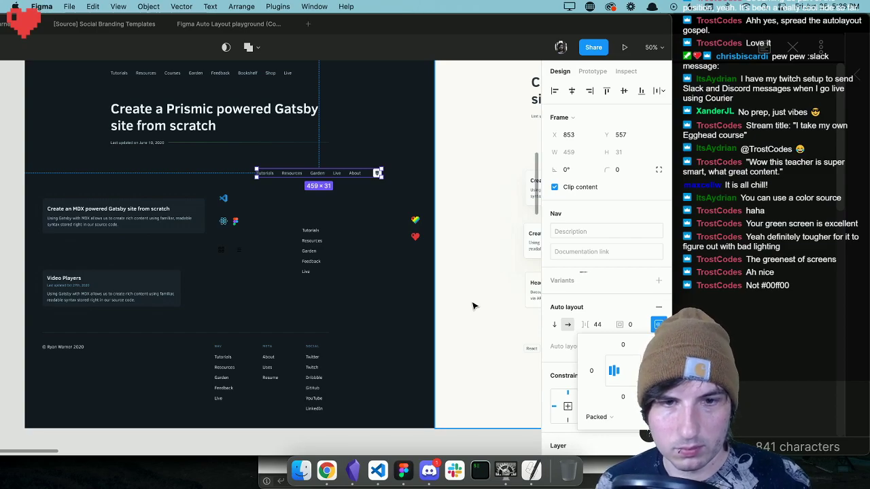
Close the alignment and padding settings and reselect the Nav component in the dark half of the Components frame.
click(398, 262)
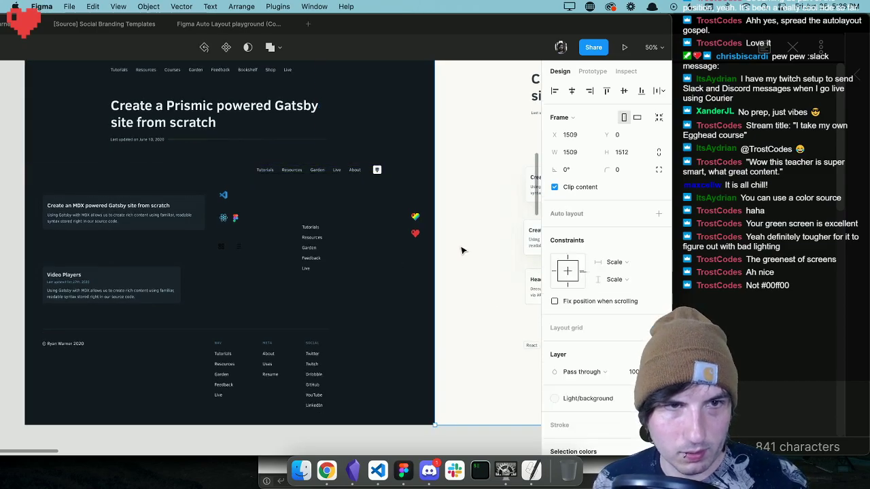
click(353, 170)
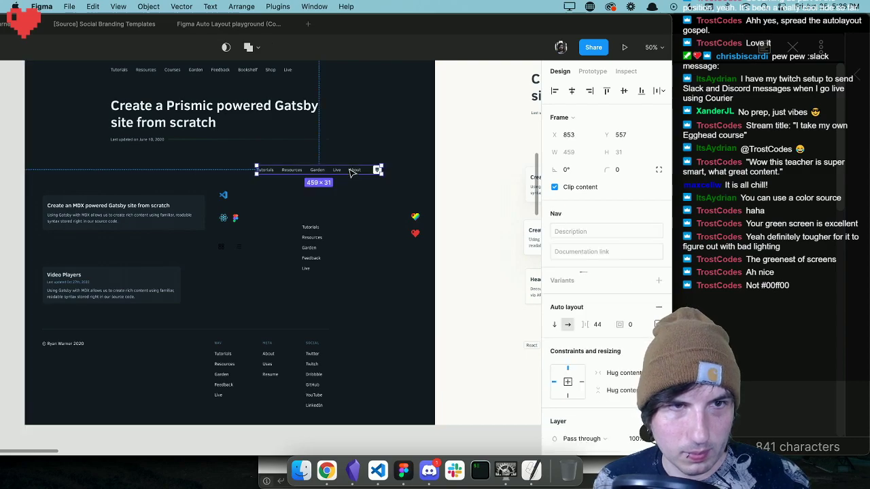
scroll(376, 223, up, 5)
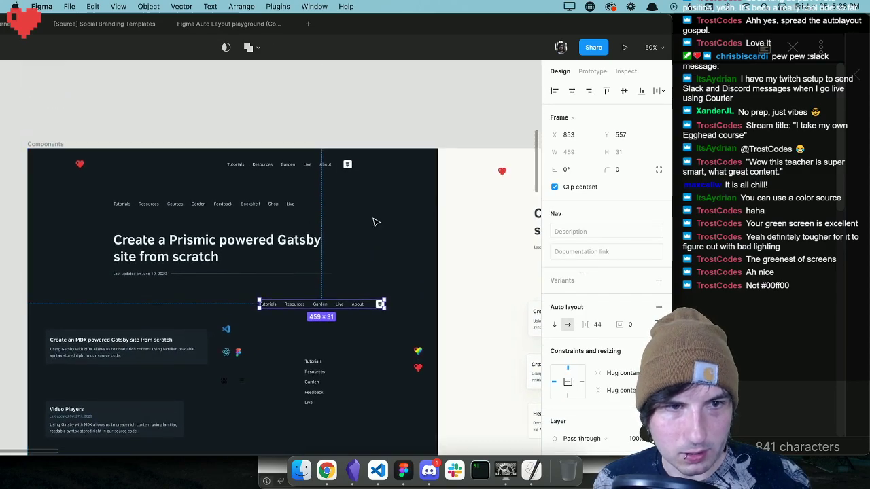
scroll(376, 223, up, 2)
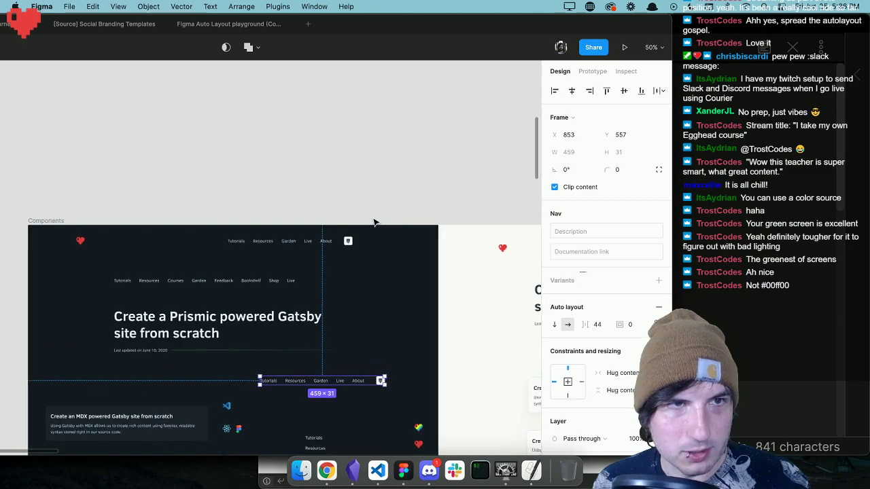
scroll(373, 223, left, 1)
scroll(374, 222, down, 5)
scroll(374, 222, right, 2)
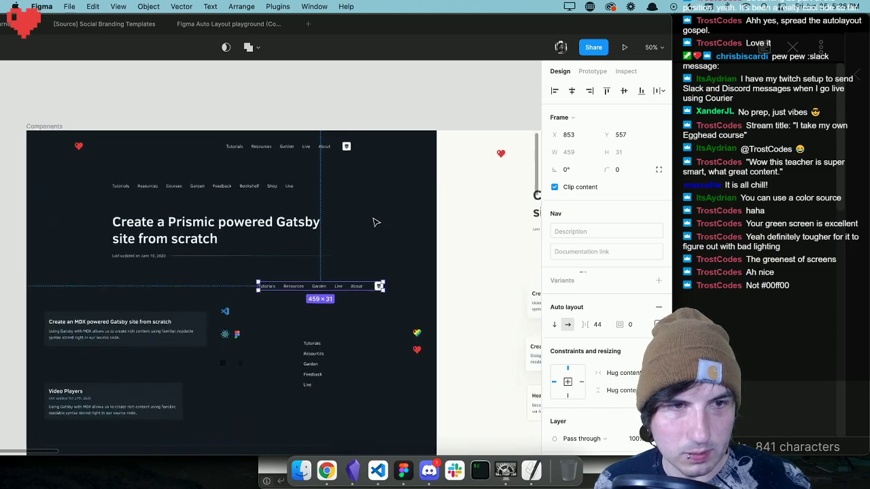
Select the description text in the uppermost card of the Light frame and inspect its resizing and text properties.
scroll(376, 222, right, 8)
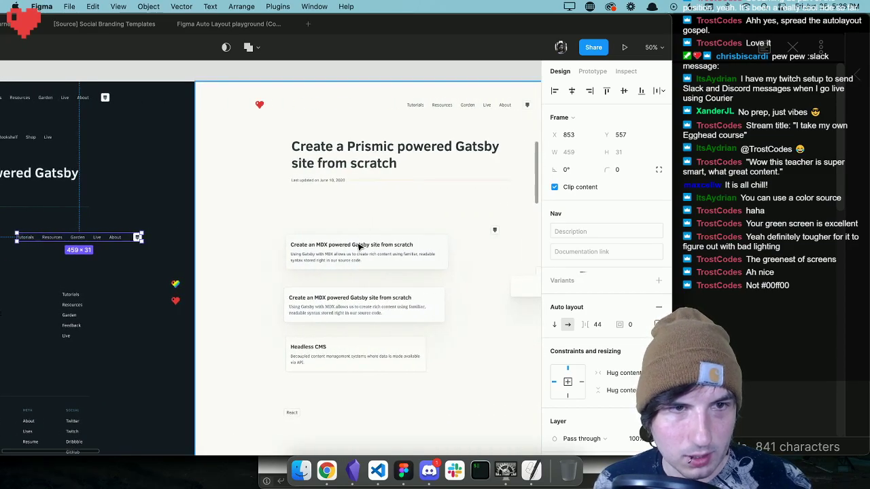
scroll(353, 255, right, 4)
click(325, 252)
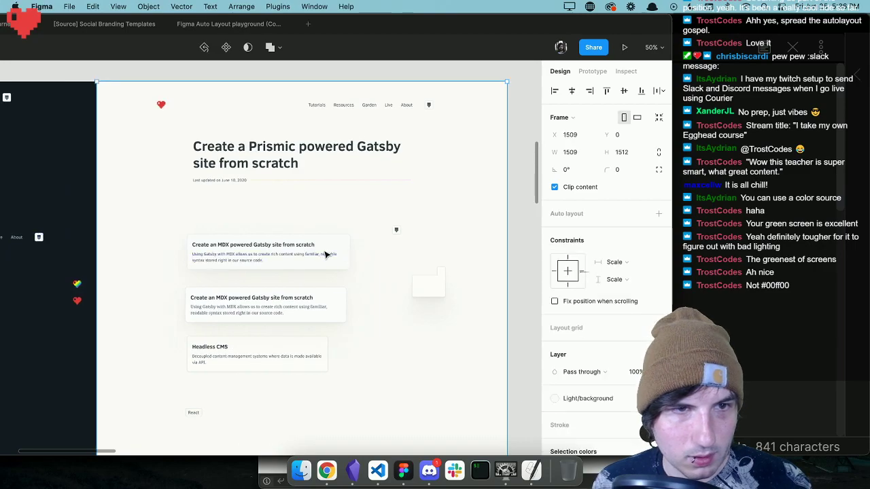
click(334, 262)
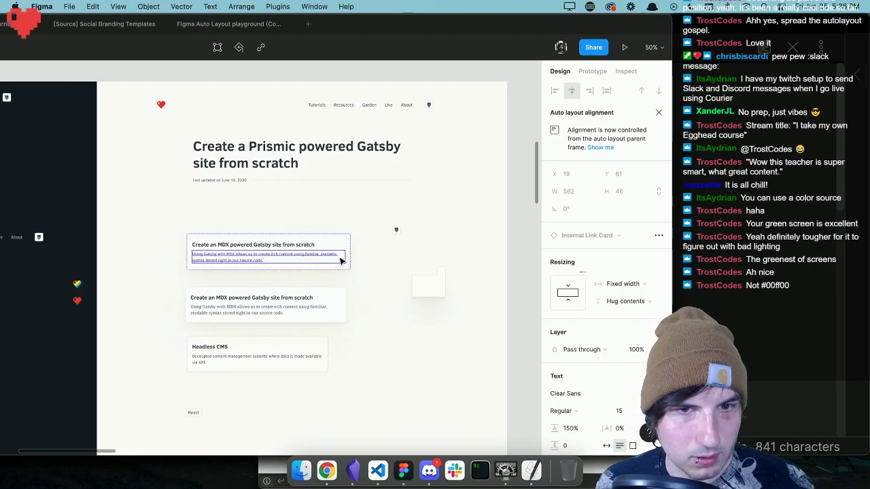
mouse_move(494, 25)
mouse_down()
mouse_move(578, 24)
mouse_move(495, 25)
mouse_up()
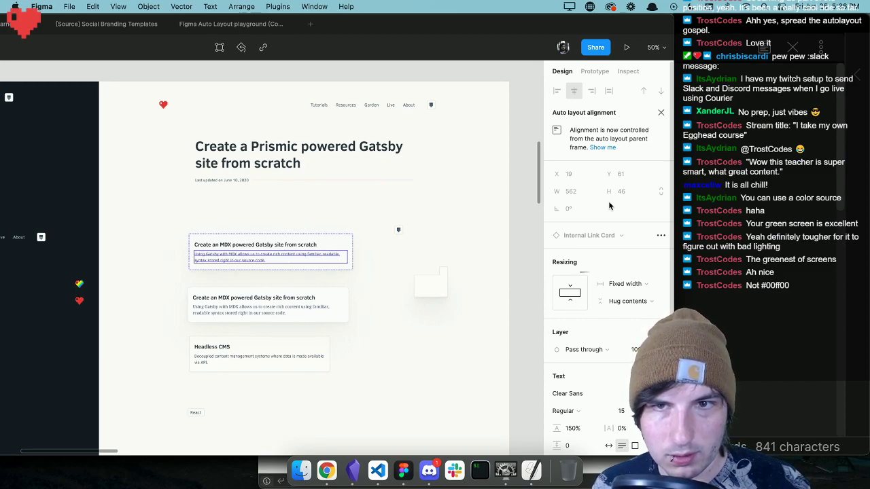
scroll(609, 206, down, 1)
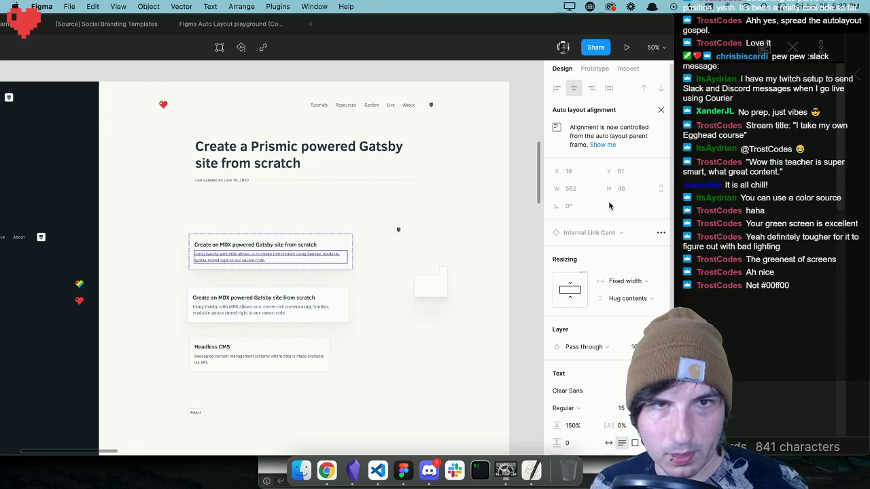
scroll(612, 200, down, 2)
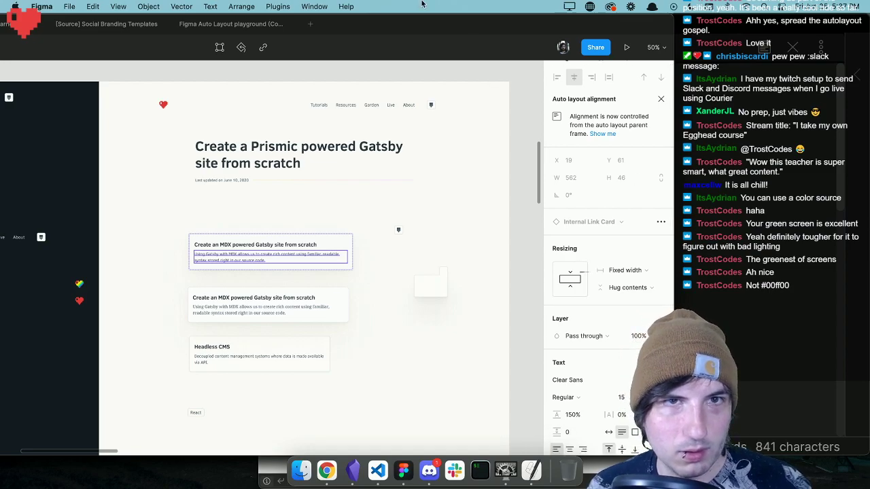
Open the Figma Auto Layout playground file and resize the window to show both layers and design properties beside the dark notes window.
drag(411, 18, 646, 22)
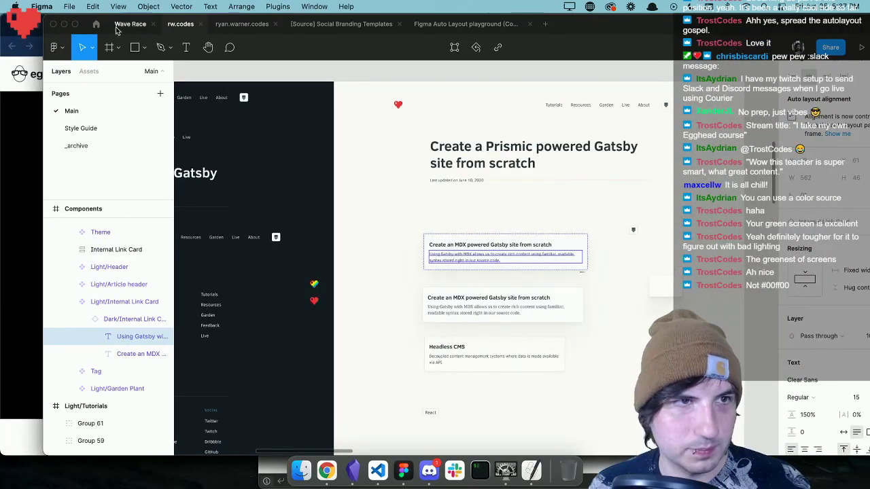
drag(43, 27, 153, 27)
click(567, 23)
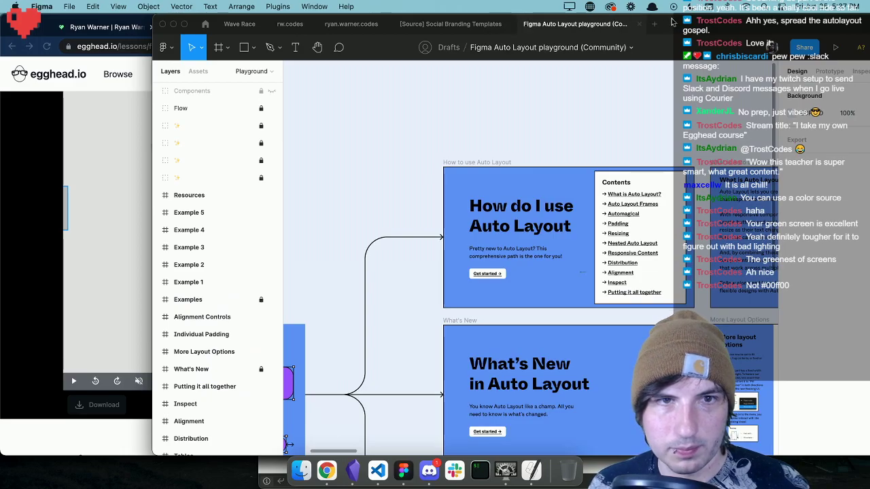
drag(670, 22, 517, 13)
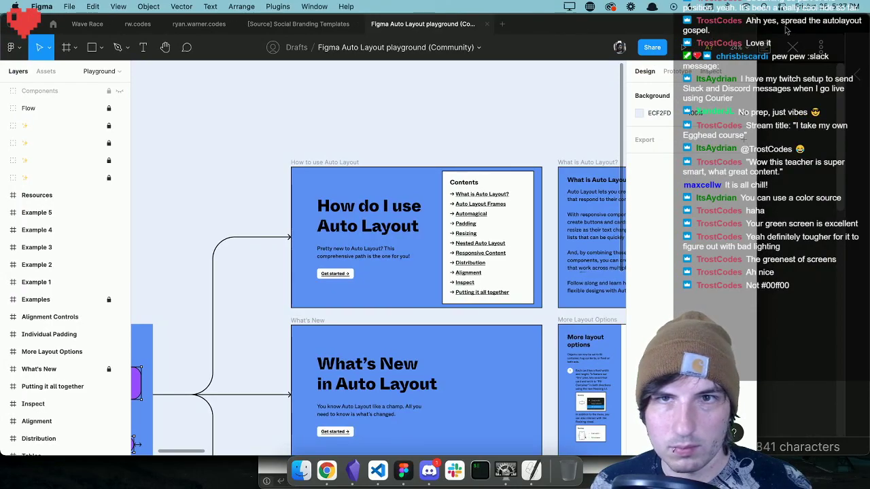
drag(759, 26, 676, 22)
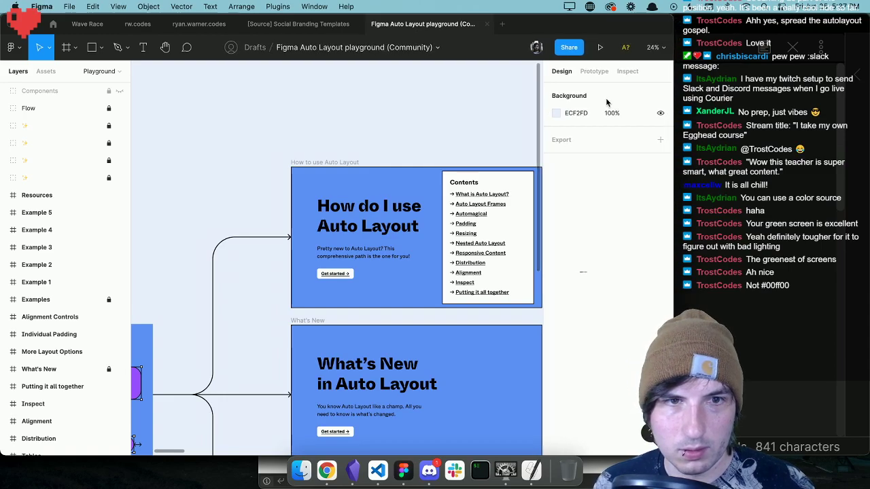
scroll(282, 87, down, 1)
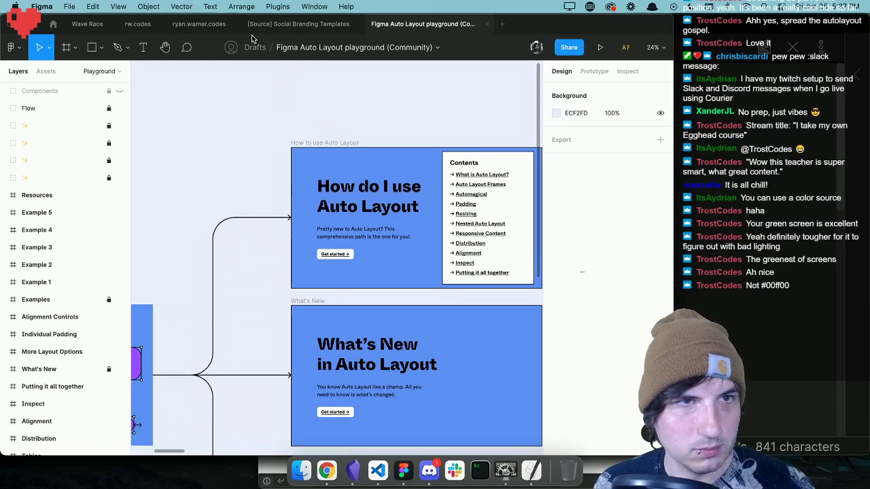
Return to the rw.codes file, deselect everything and zoom in on the Light/Digital Garden frame.
click(144, 30)
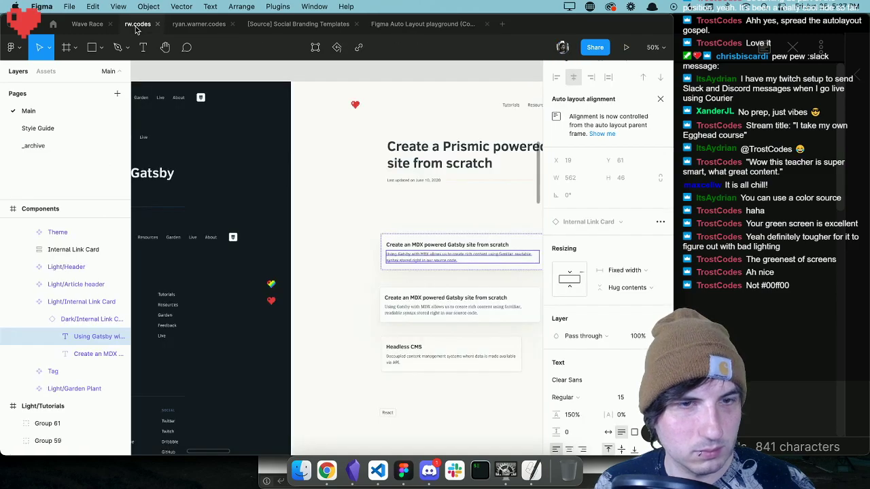
key(minus)
key(minus)
key(minus)
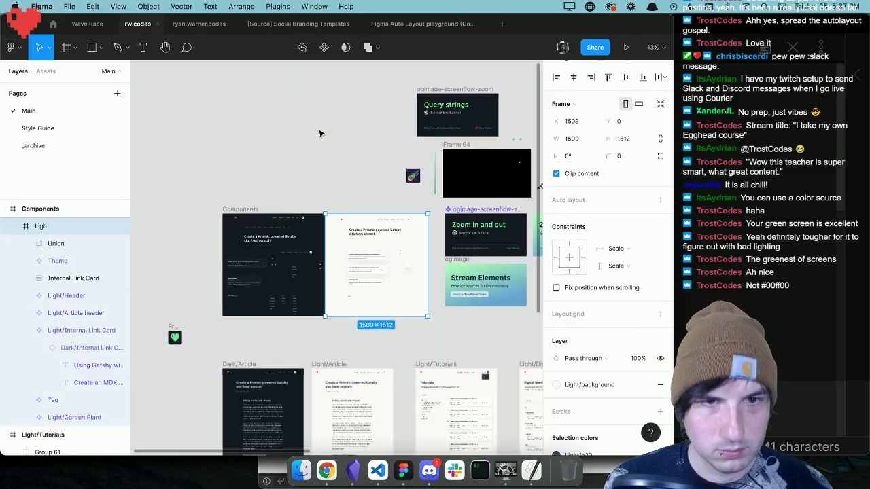
click(487, 369)
key(z)
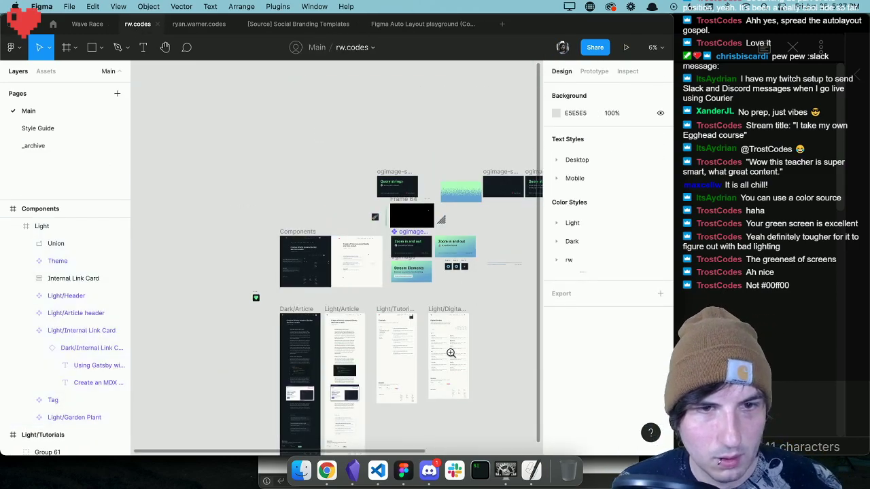
click(451, 352)
click(453, 345)
click(461, 343)
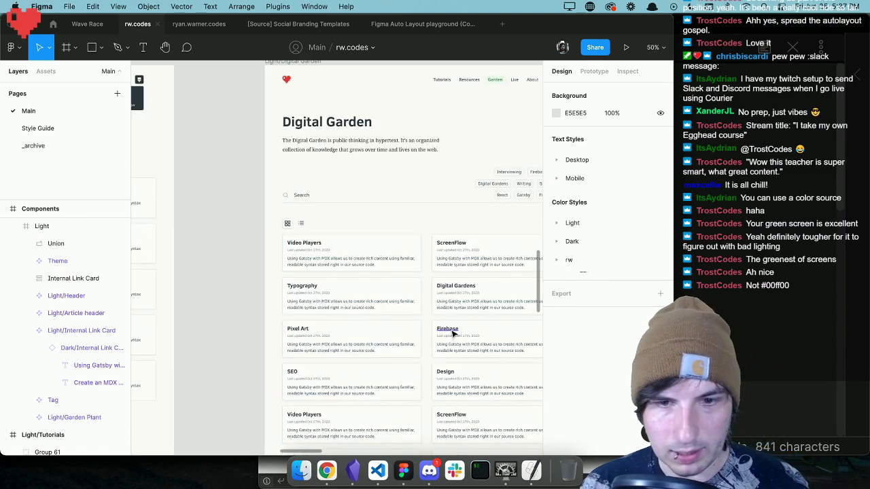
Look over the Digital Garden, Tutorials and Article page designs and find the empty canvas above the Components frame.
key(minus)
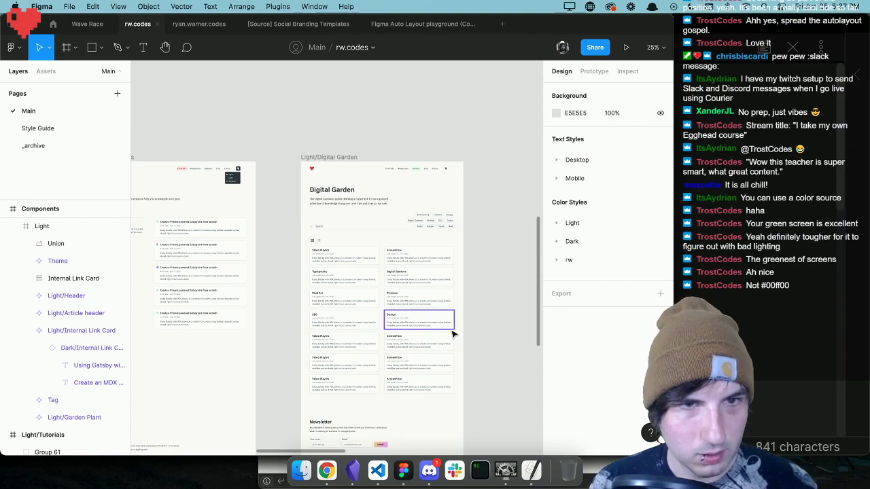
scroll(441, 329, left, 10)
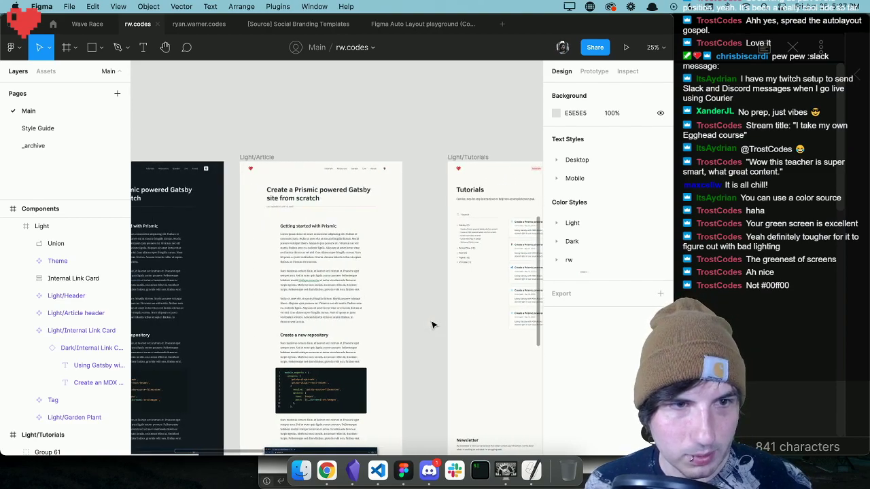
scroll(432, 325, down, 5)
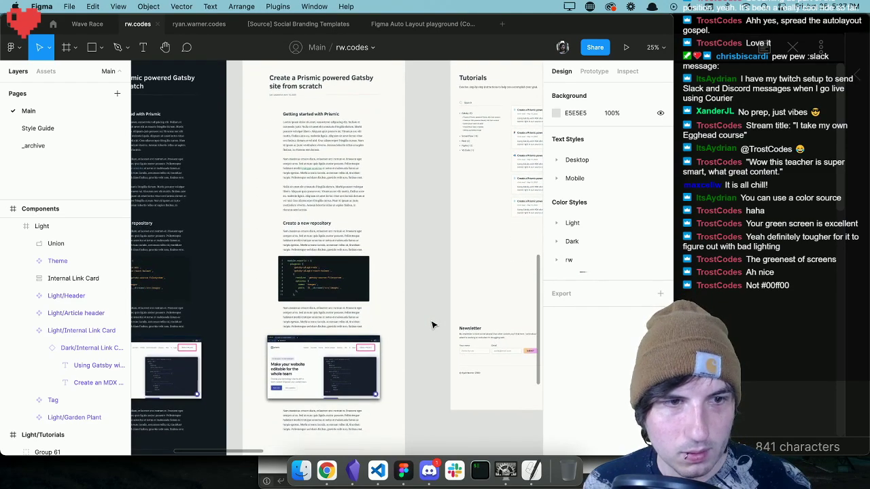
scroll(432, 324, down, 3)
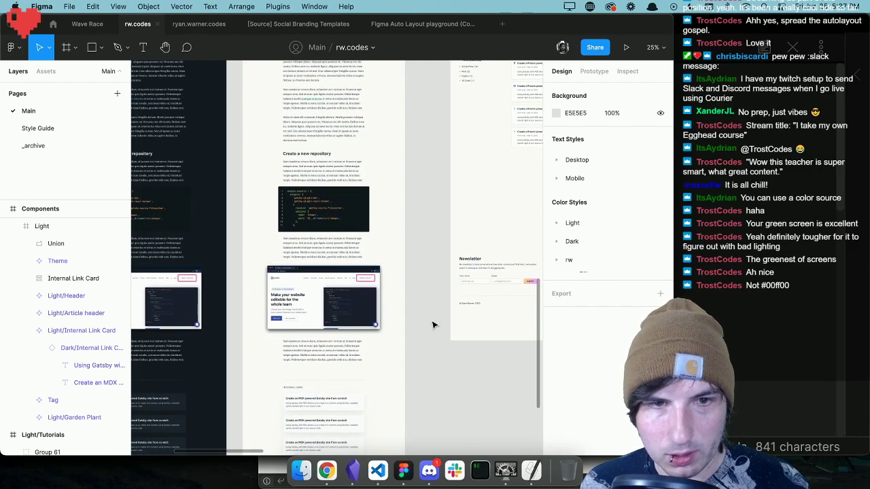
scroll(432, 325, up, 5)
scroll(432, 324, up, 3)
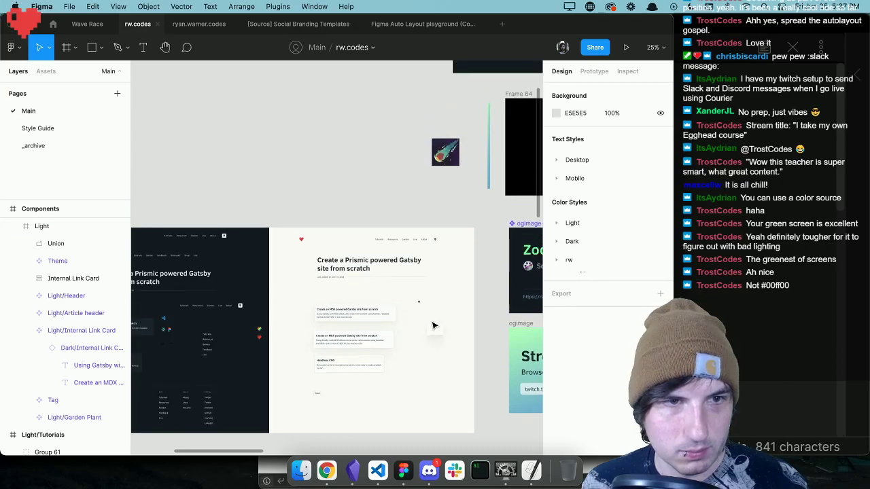
scroll(433, 326, up, 4)
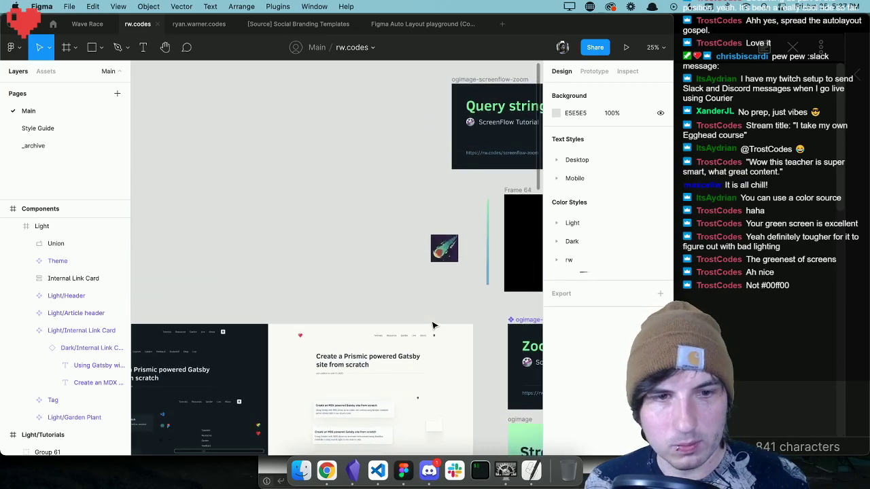
scroll(433, 325, up, 1)
scroll(433, 325, left, 5)
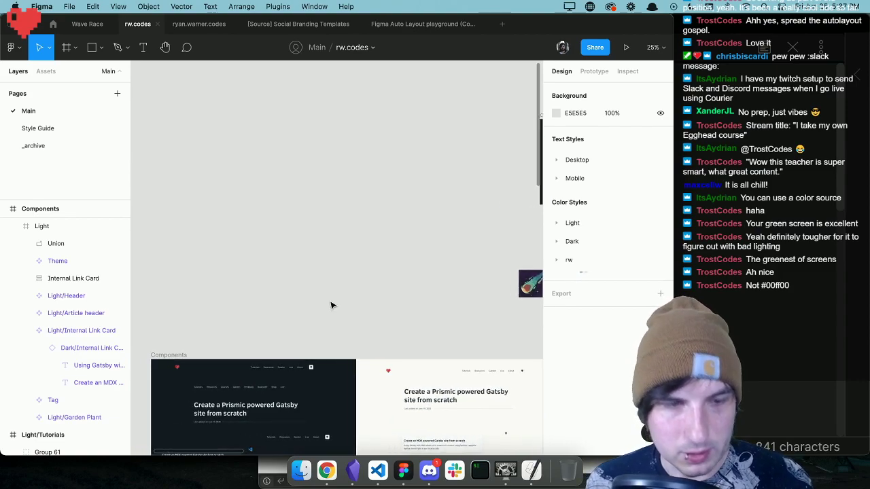
scroll(320, 264, down, 5)
scroll(320, 264, left, 3)
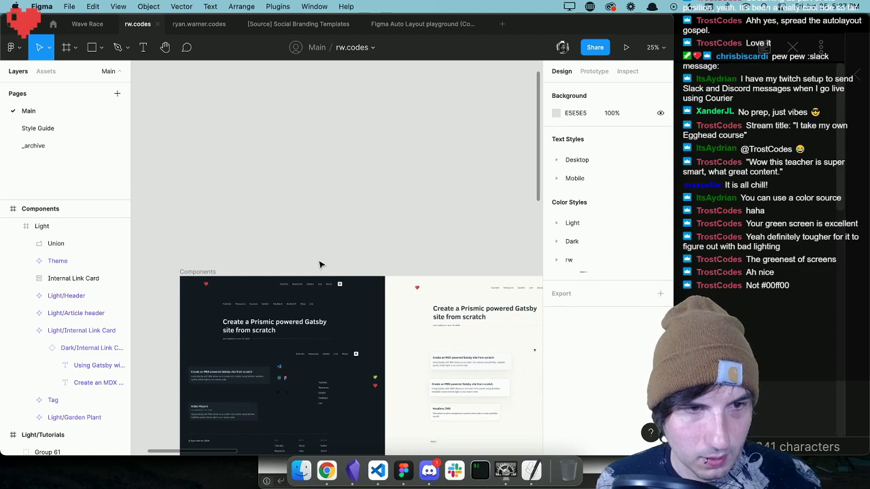
scroll(320, 264, up, 4)
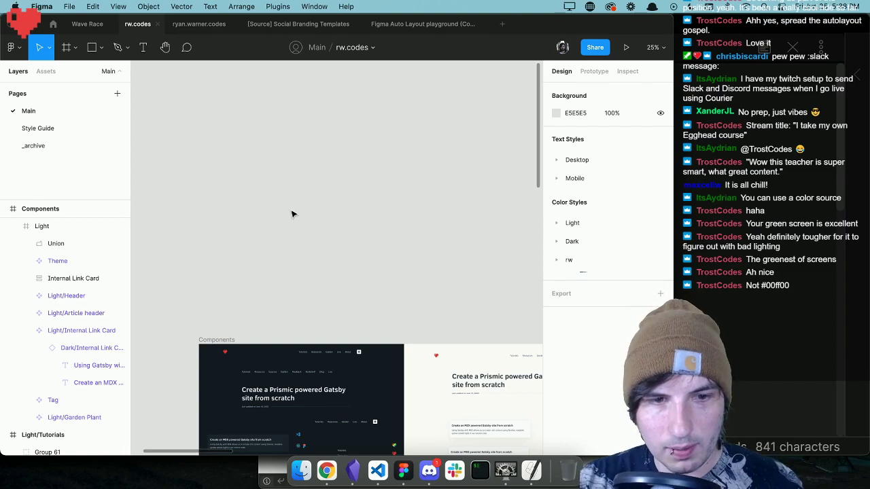
Draw a frame about 1460 × 784 in the empty canvas above Components and place a 180 × 180 circle near its upper-left corner.
key(f)
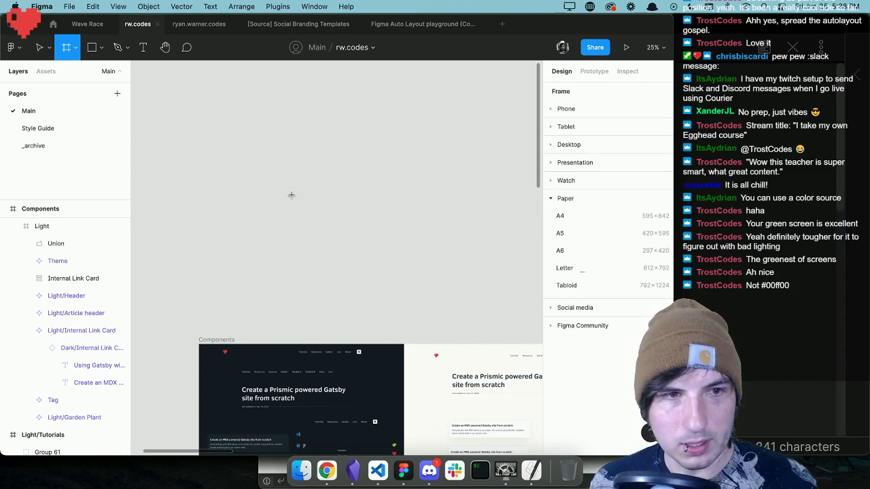
drag(259, 162, 458, 267)
click(446, 295)
click(405, 252)
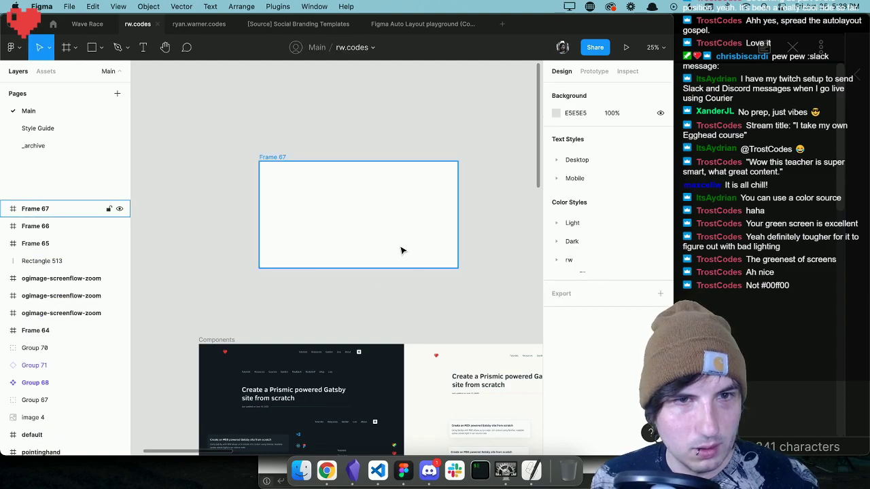
key(o)
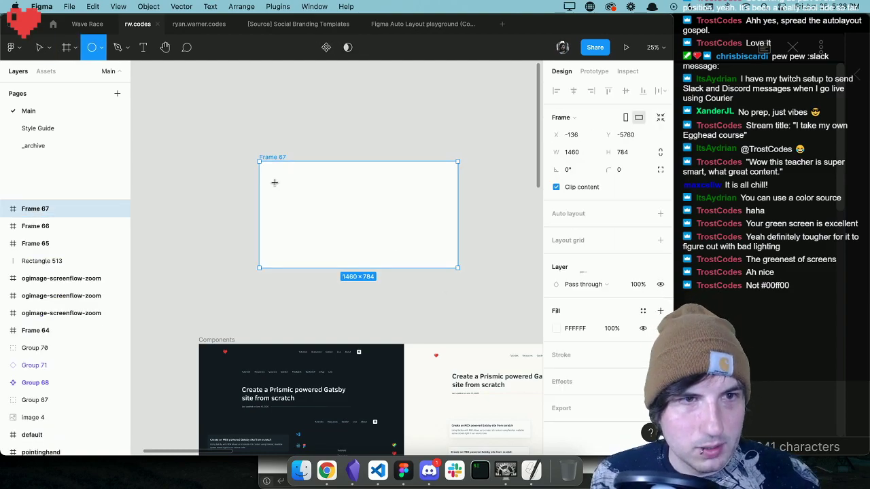
drag(267, 178, 287, 187)
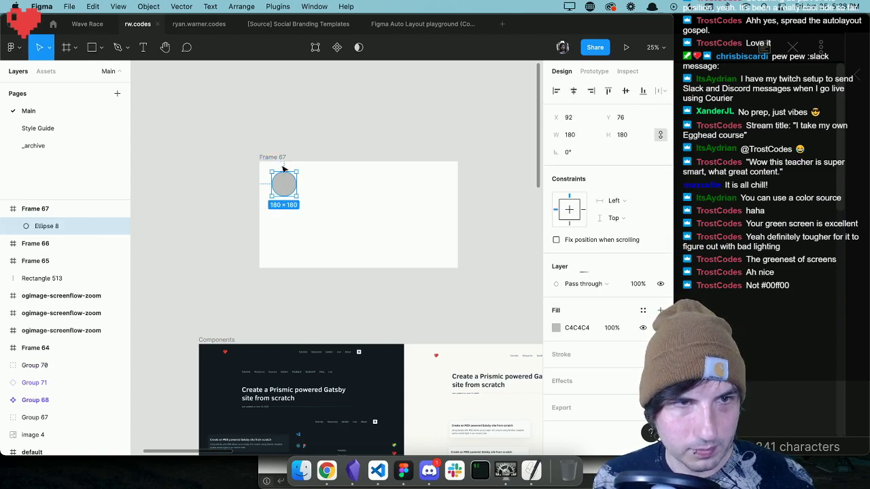
Rename the new frame containing the circle as testimonial-card.
click(271, 158)
double_click(42, 209)
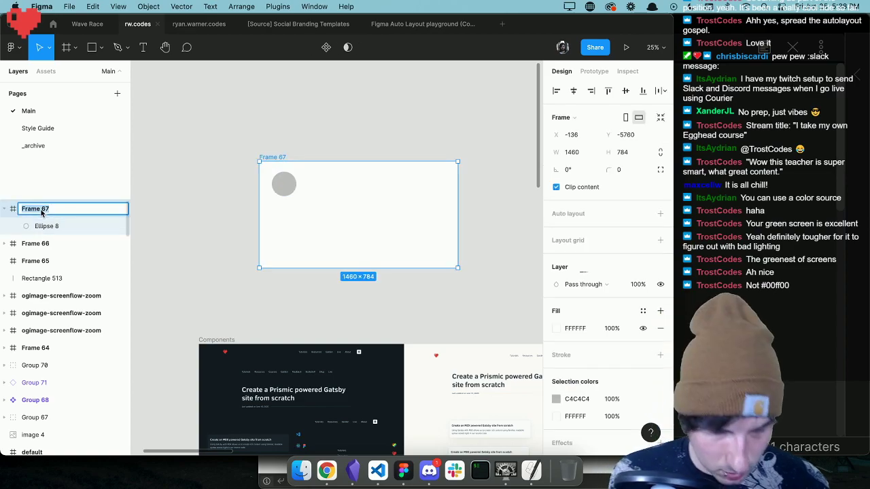
text(testimonial-card)
key(Return)
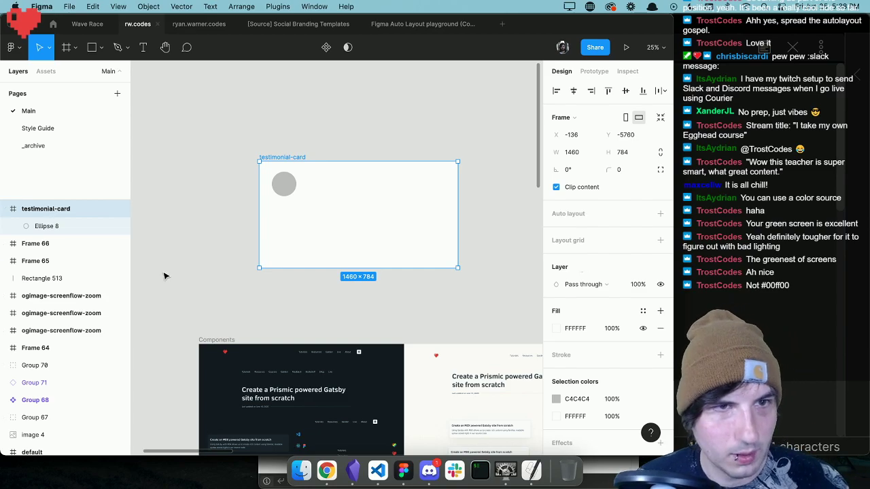
Add the text "Author" beside the circle and scale it up proportionally to about 260 wide.
click(283, 189)
click(319, 188)
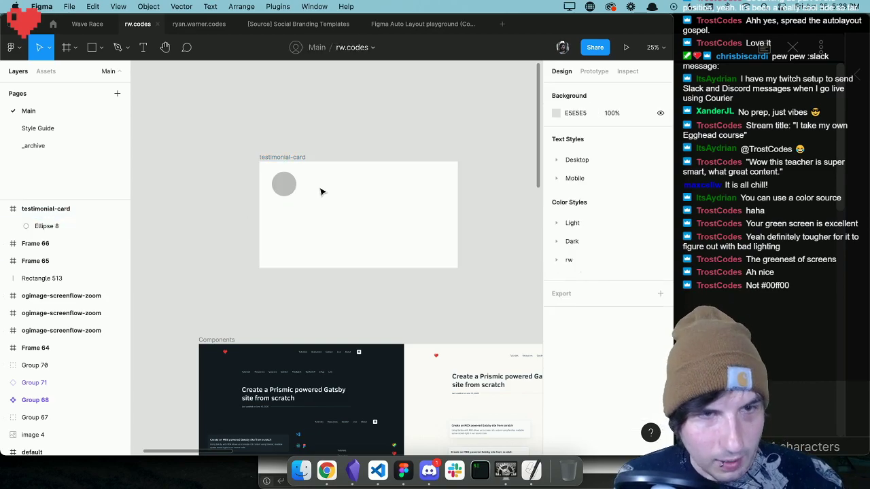
key(t)
click(317, 180)
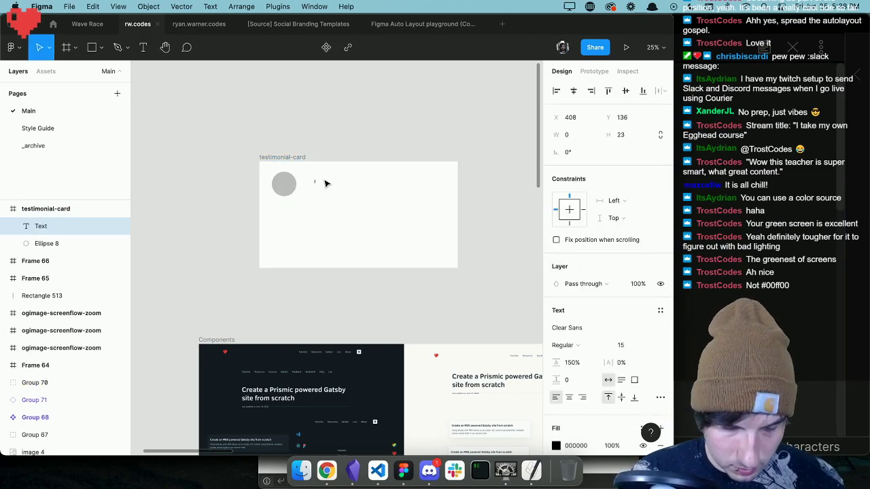
text(Author)
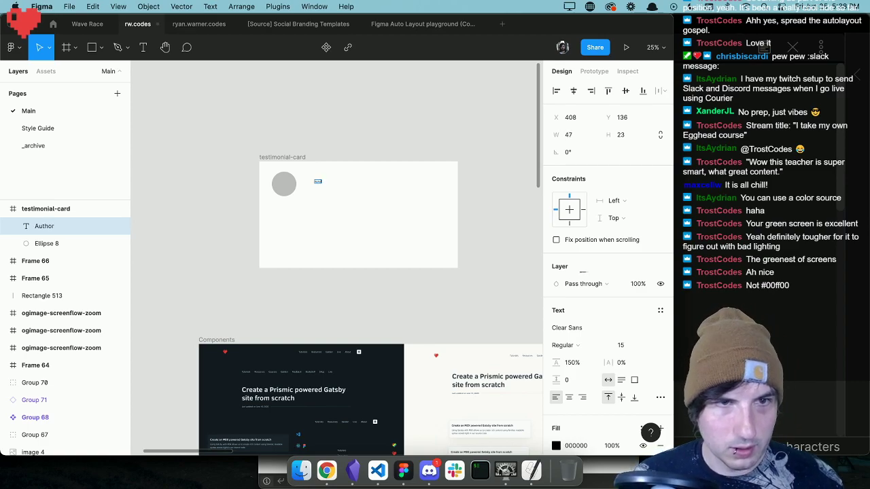
key(Escape)
key(k)
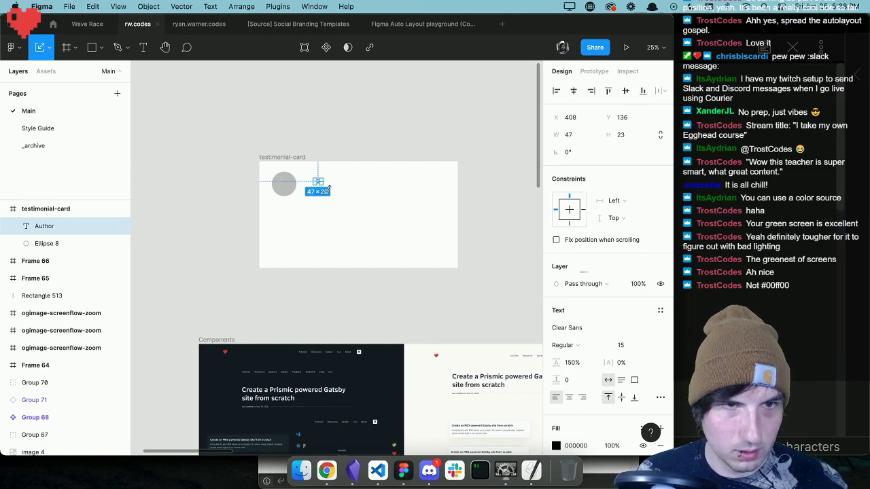
key(super+plus)
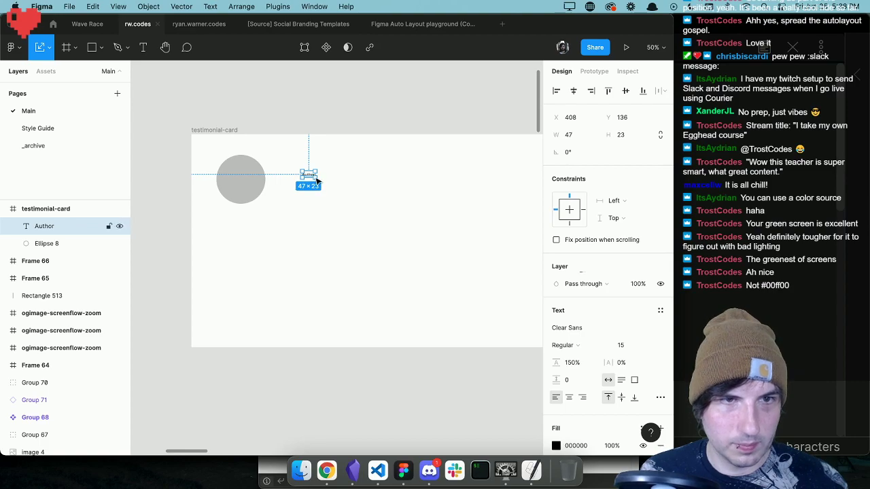
drag(315, 178, 372, 205)
Duplicate the Author text directly below the original and change the copy to "Title".
key(super+c)
key(super+v)
drag(332, 173, 331, 205)
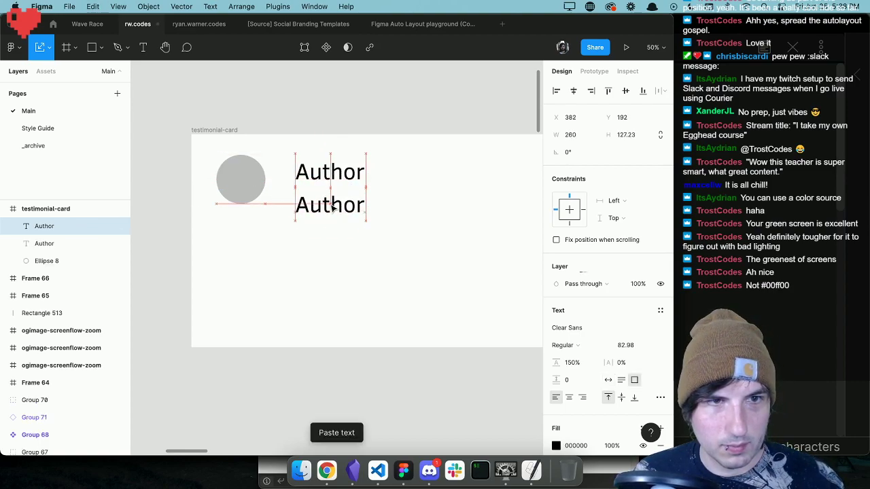
key(Return)
text(Title)
key(Escape)
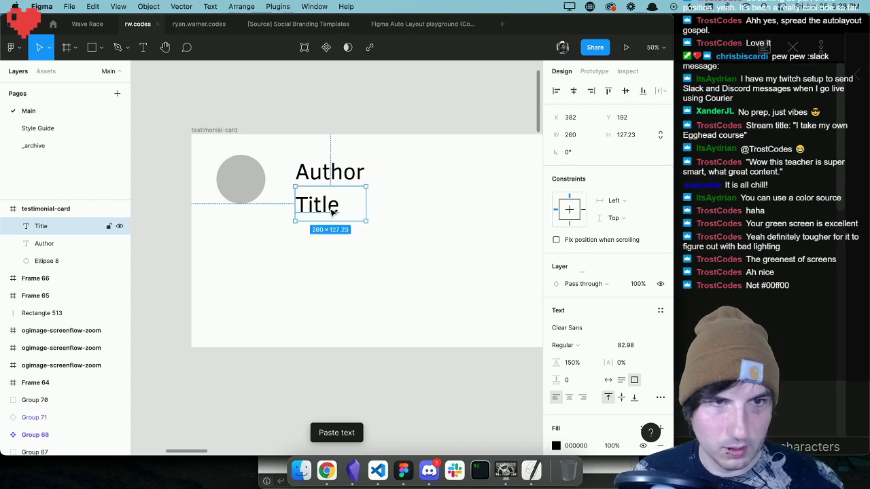
Duplicate the Title text below itself, change the copy to "Testimonial" and set it to auto width.
key(super+c)
key(super+v)
drag(324, 213, 324, 252)
key(Return)
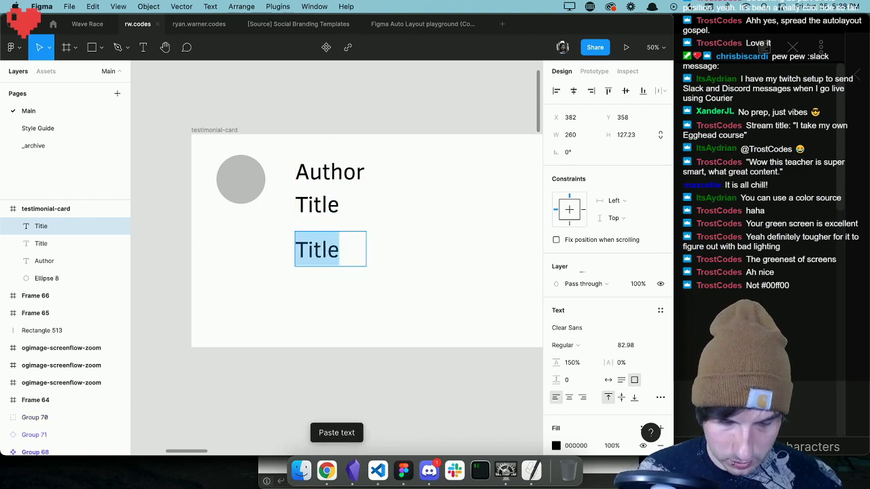
text(Testimonial)
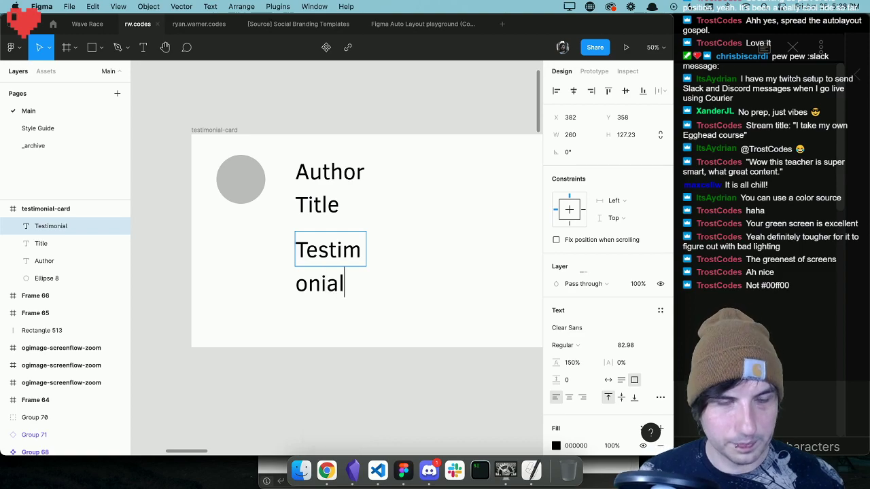
key(Escape)
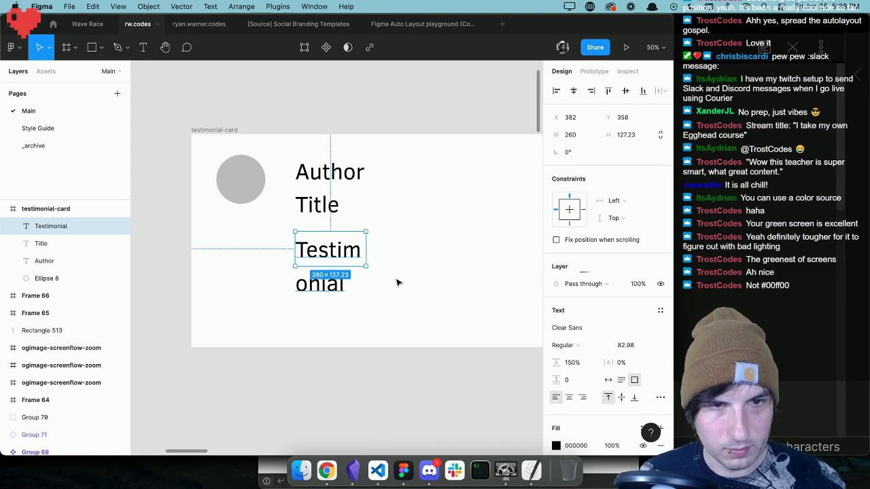
click(609, 380)
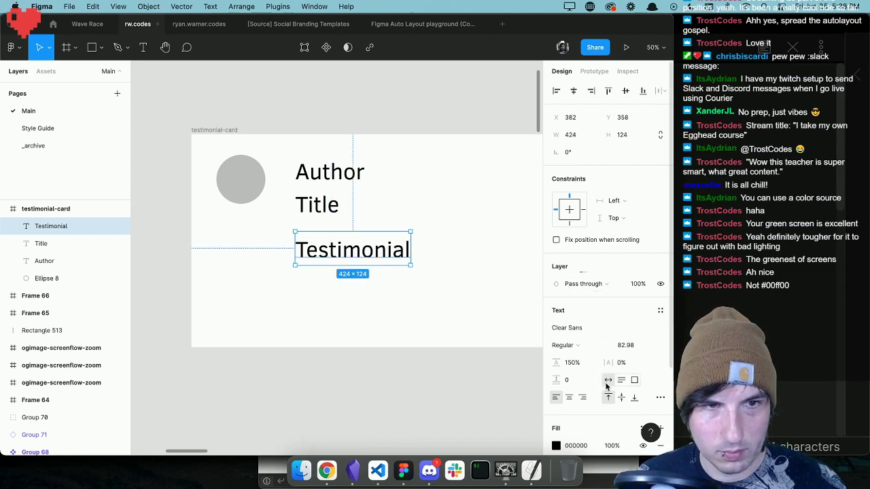
Reposition the testimonial-card frame and scale it together with its contents to about 450 × 242.
click(455, 264)
key(minus)
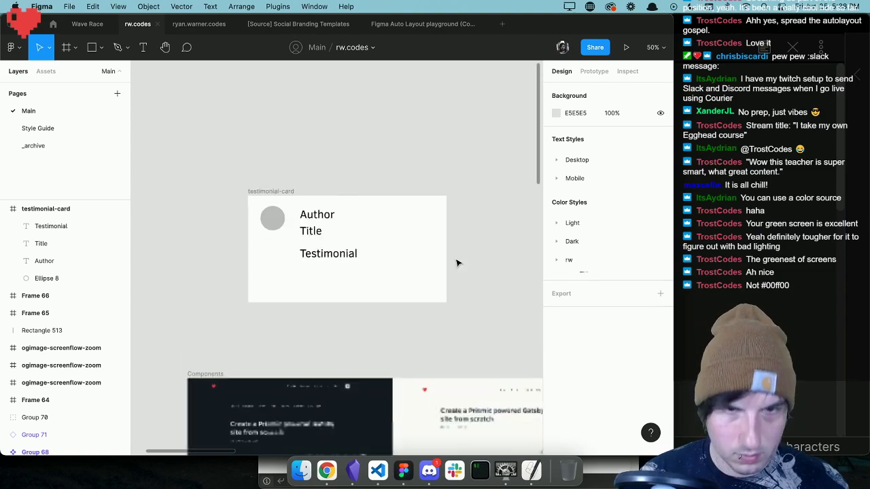
drag(254, 191, 237, 165)
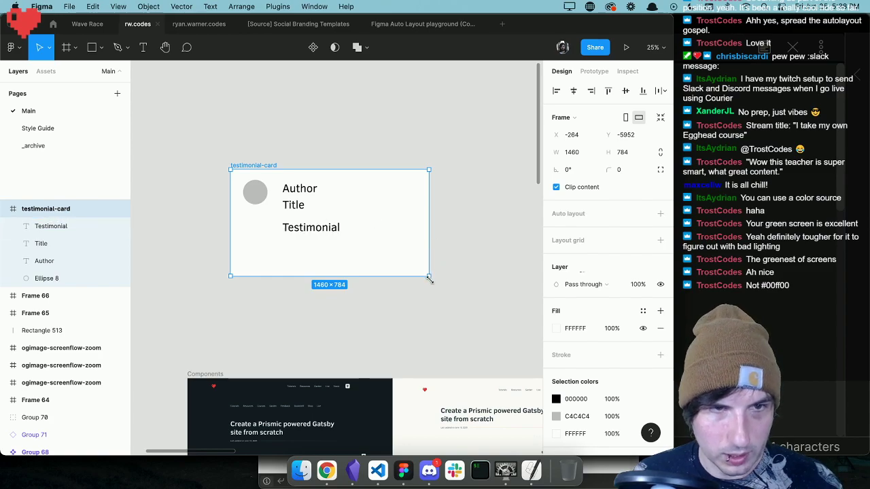
drag(429, 277, 330, 237)
key(z)
click(324, 239)
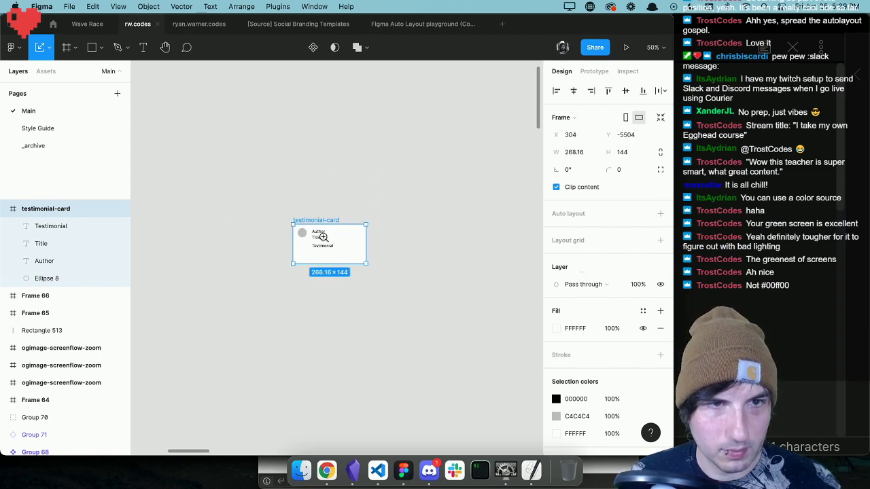
click(323, 240)
click(323, 240)
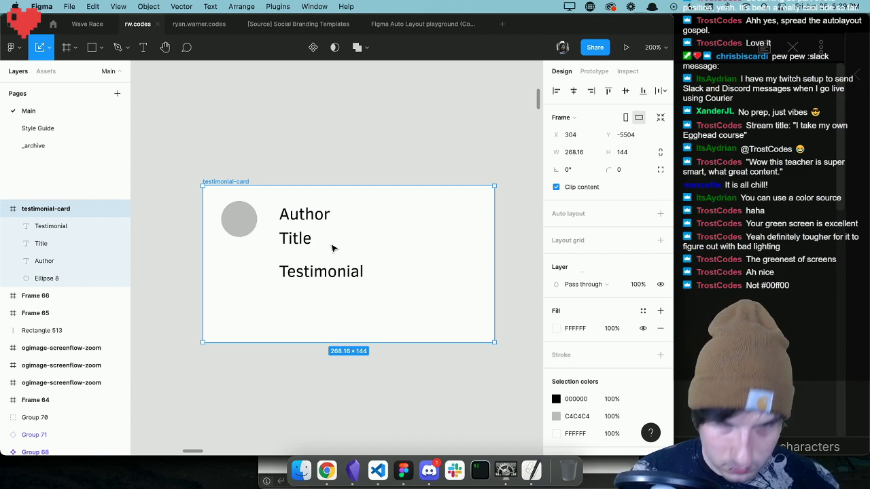
key(minus)
drag(411, 299, 513, 329)
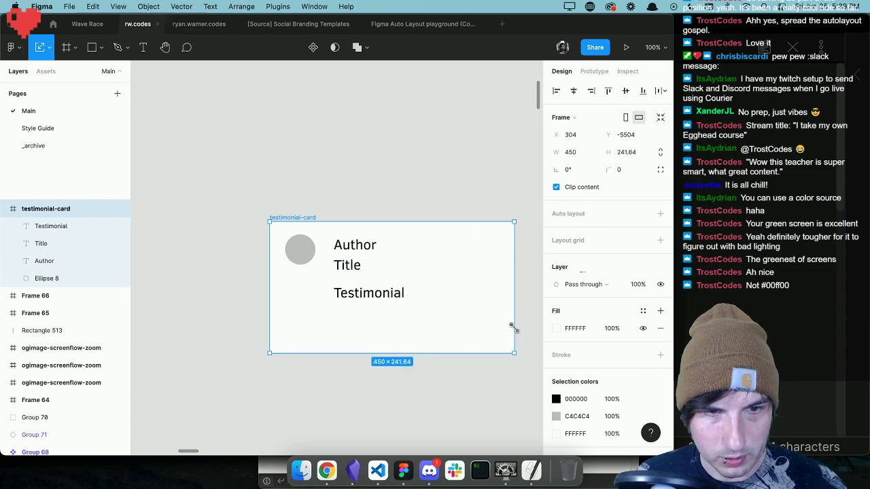
click(384, 214)
Set the Title text's font size to 20 and change its fill to a dark grey.
click(366, 248)
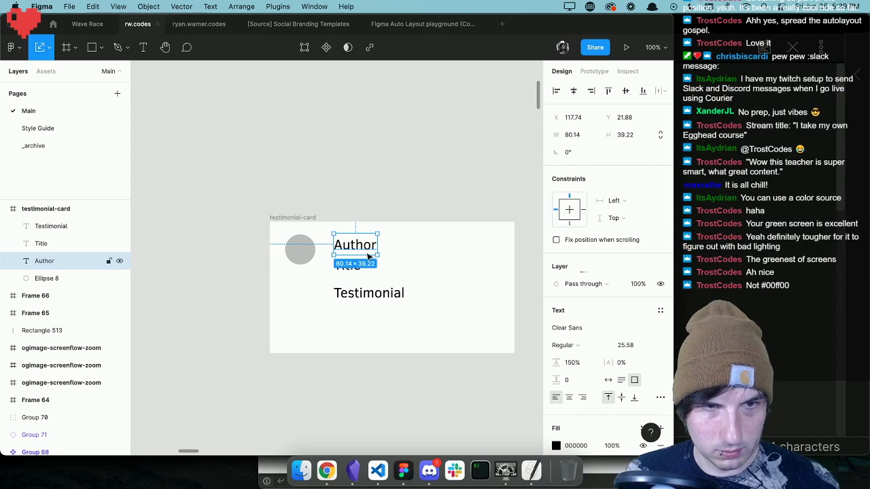
click(355, 272)
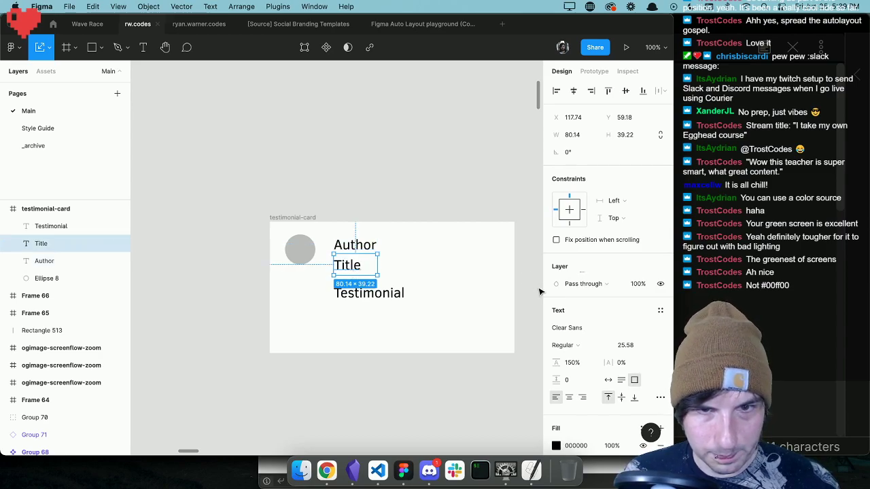
click(624, 345)
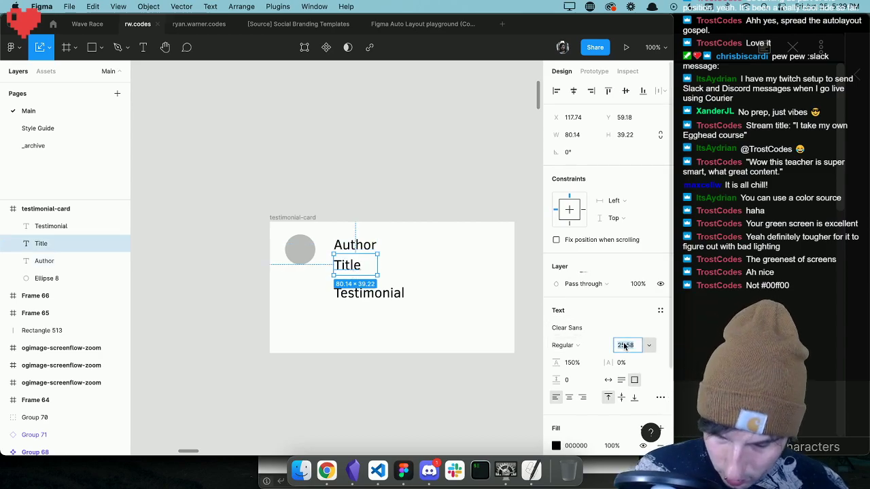
text(20)
key(Return)
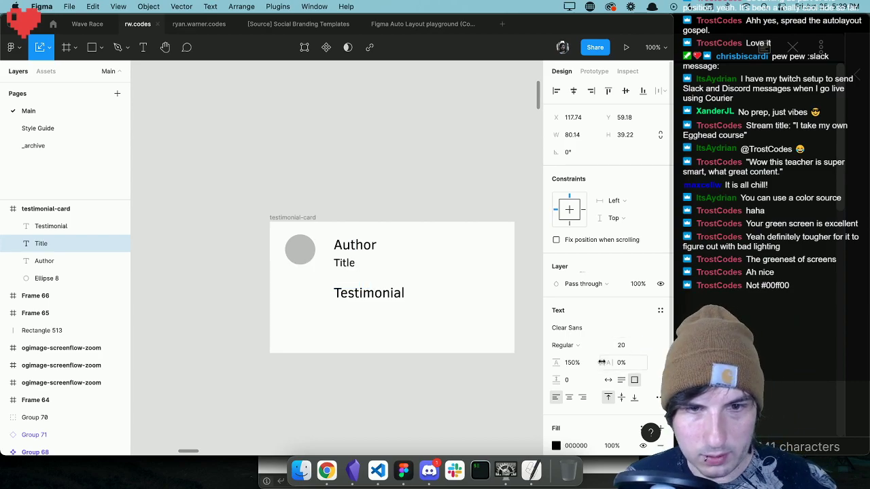
click(556, 445)
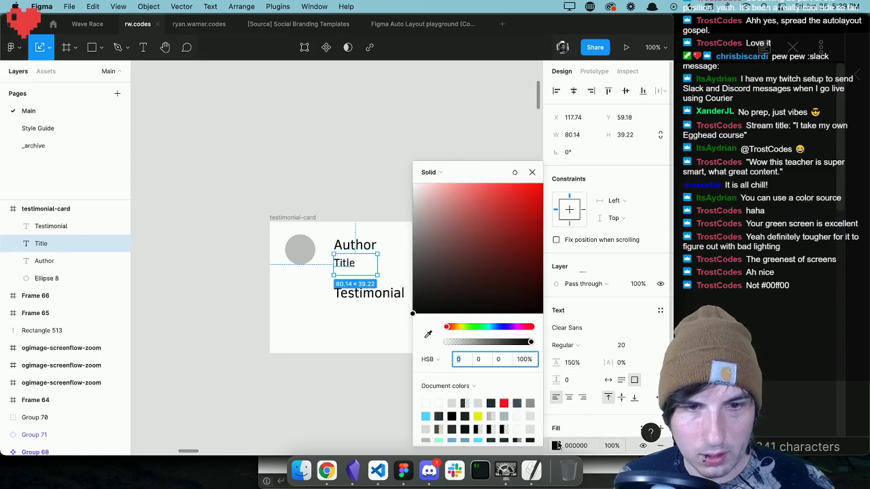
click(413, 275)
click(392, 276)
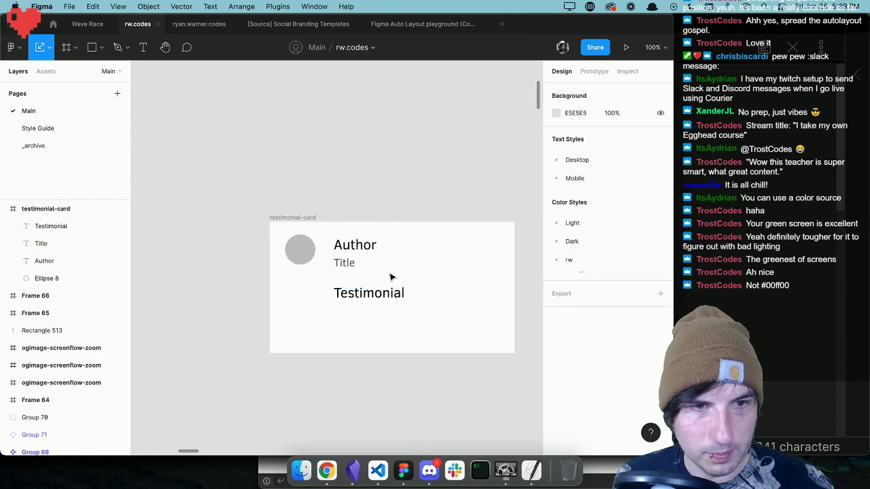
Select the Testimonial text layer in the card.
double_click(377, 293)
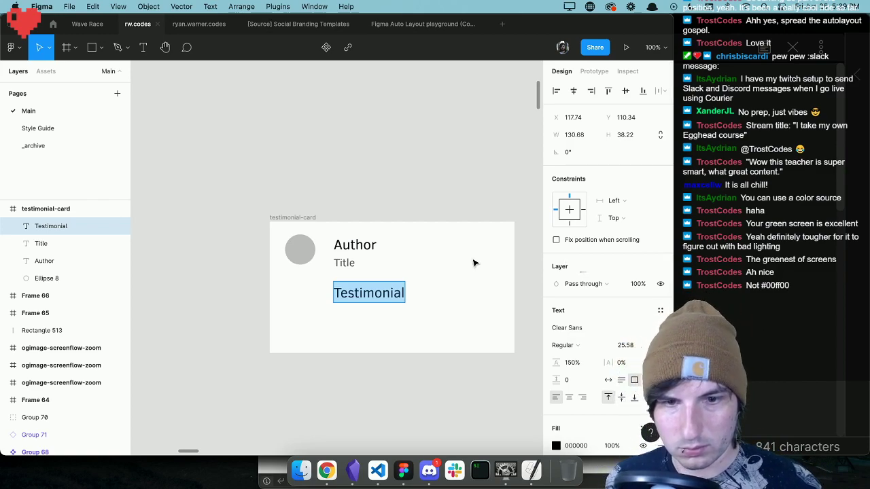
click(417, 297)
click(376, 294)
key(Escape)
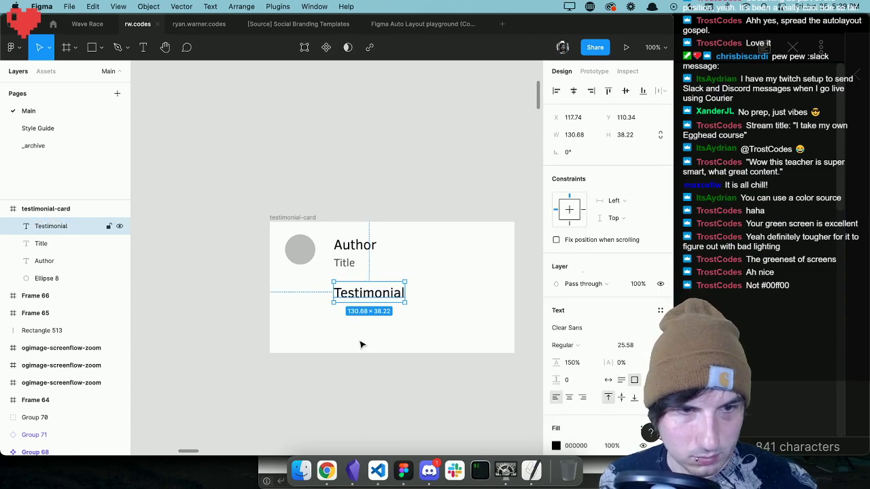
Switch to Chrome, search for "ipsum" in a new tab and generate Lorem Ipsum paragraphs on lipsum.com.
click(326, 471)
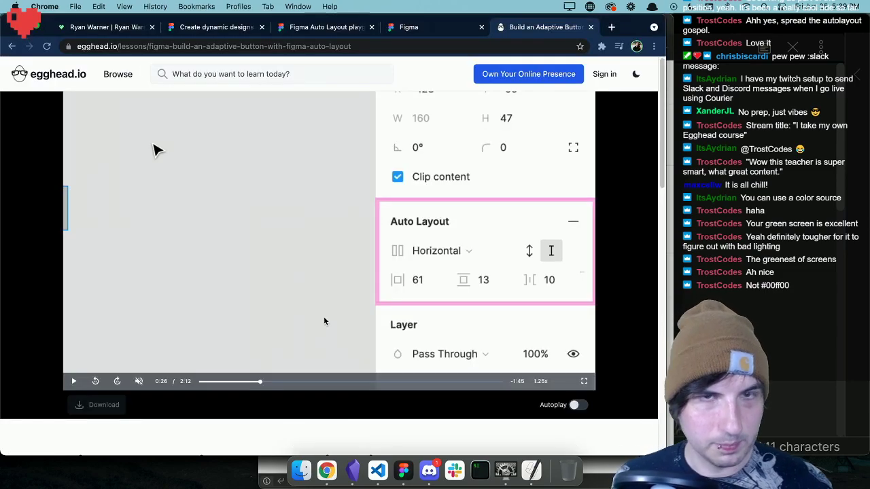
key(super+t)
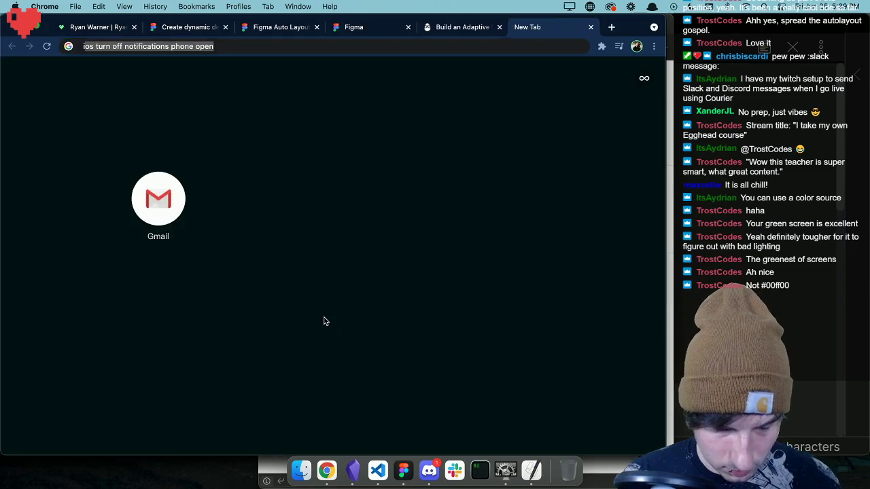
text(ipsum)
key(Return)
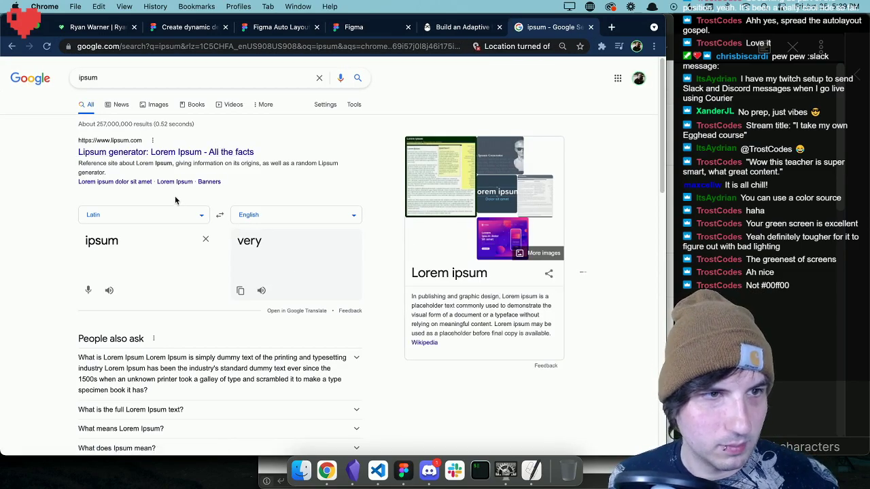
click(210, 152)
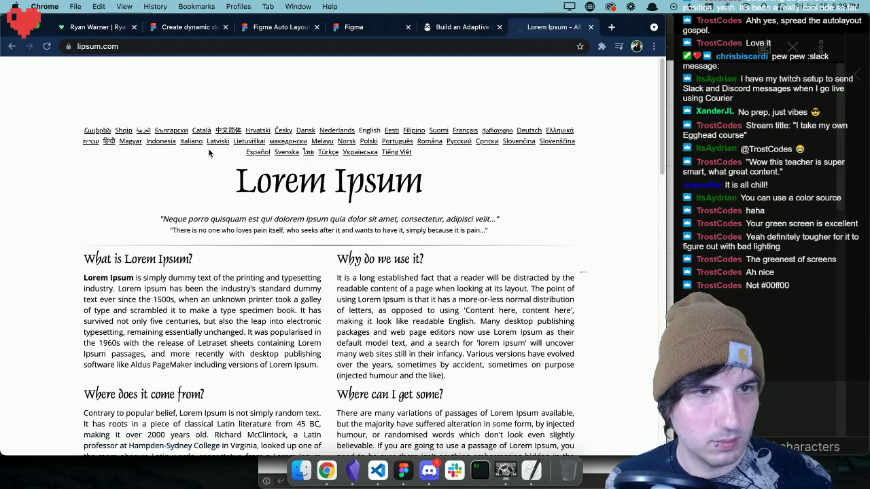
scroll(277, 254, down, 5)
click(463, 253)
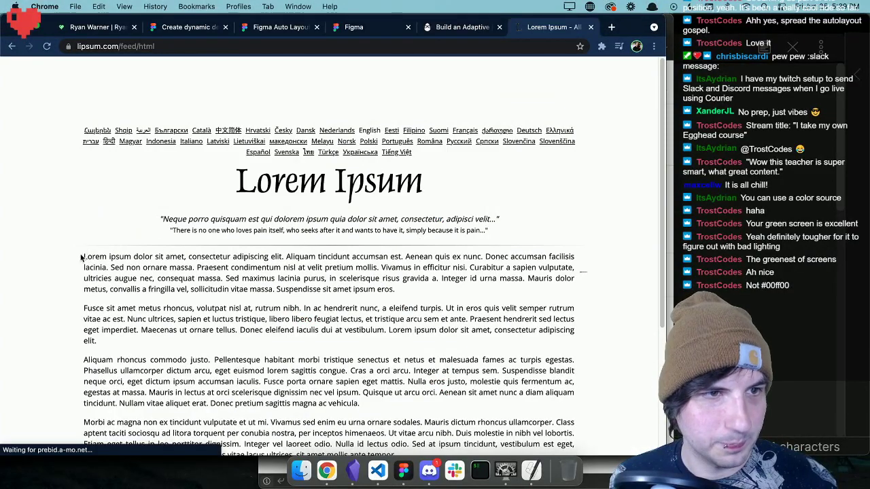
Copy the opening Lorem Ipsum sentences up to "Sed non ornare massa." and, in Figma, replace the card's Testimonial text with them.
drag(84, 257, 198, 267)
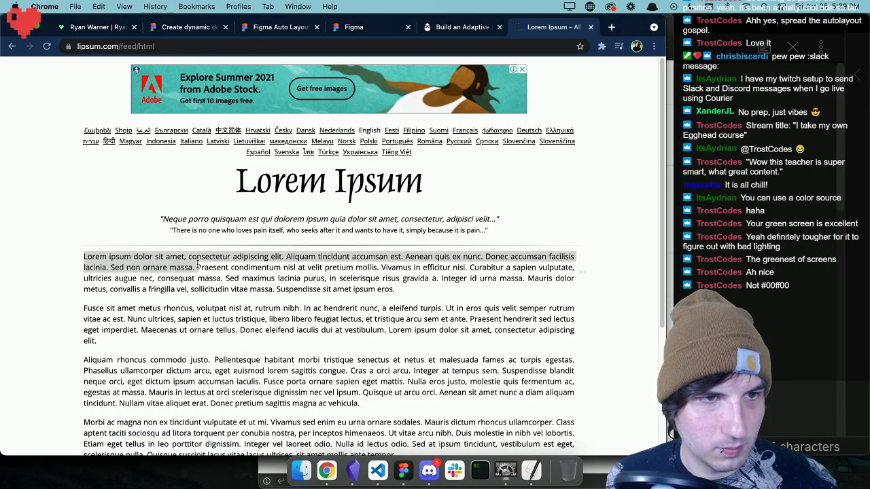
click(407, 480)
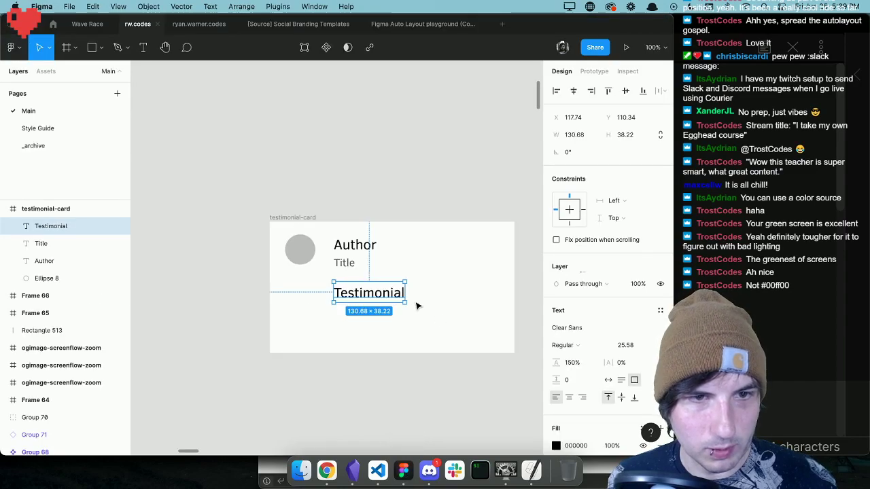
double_click(384, 294)
key(super+v)
key(Escape)
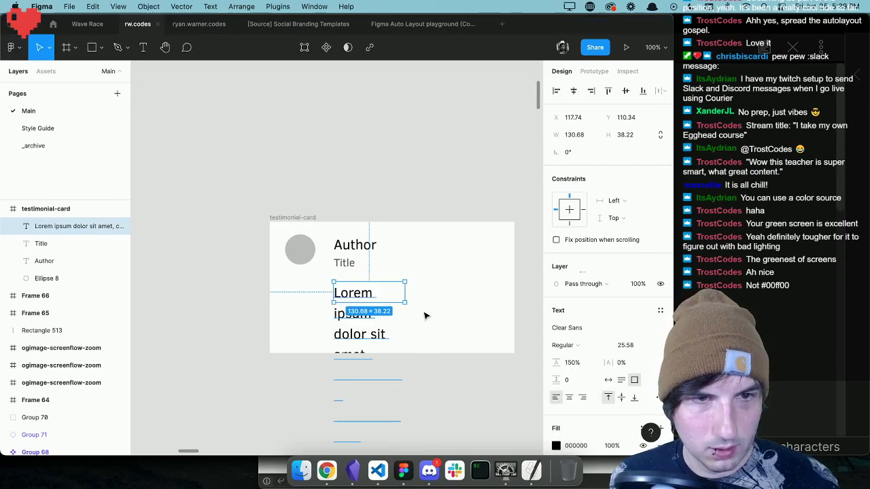
Widen the placeholder testimonial text box to about 312 and set its font size to 18.
drag(408, 295, 503, 295)
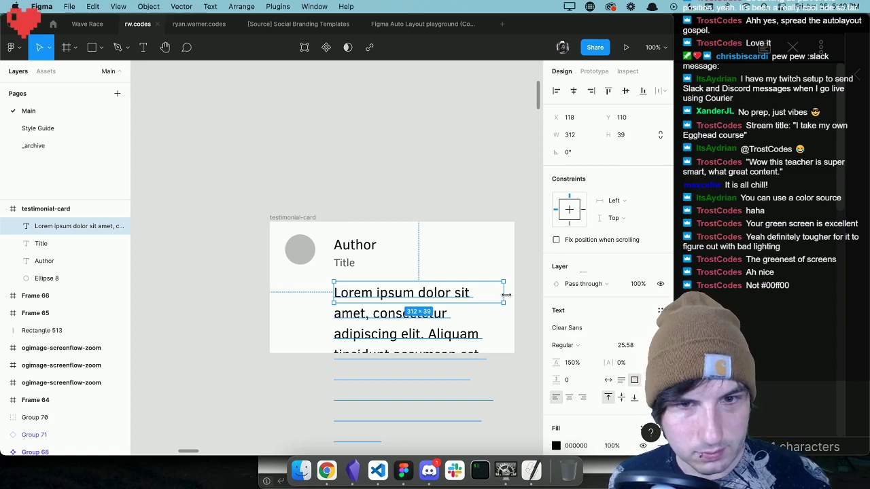
click(620, 346)
text(18)
key(Return)
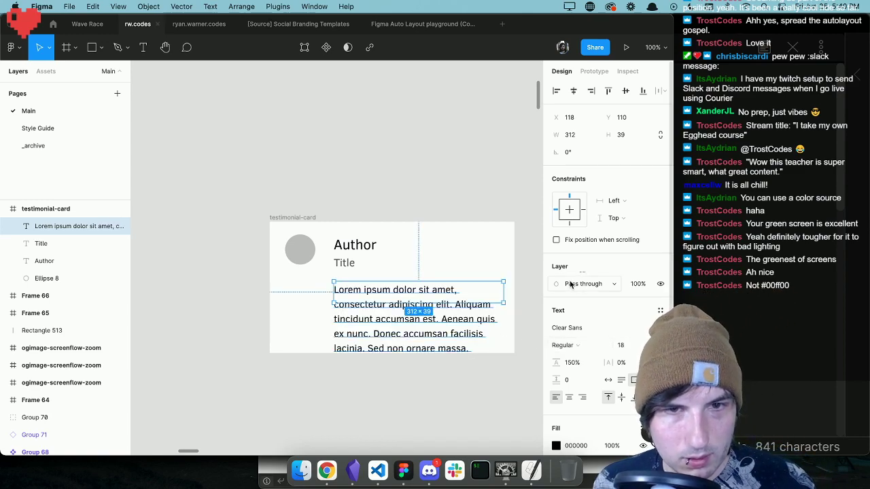
Switch the placeholder testimonial text to auto height and set its width to 380.
click(609, 380)
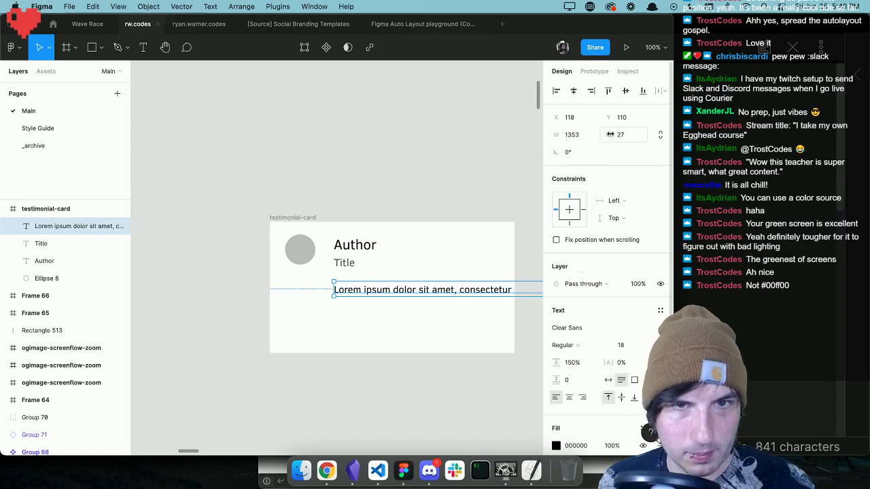
click(588, 136)
text(380)
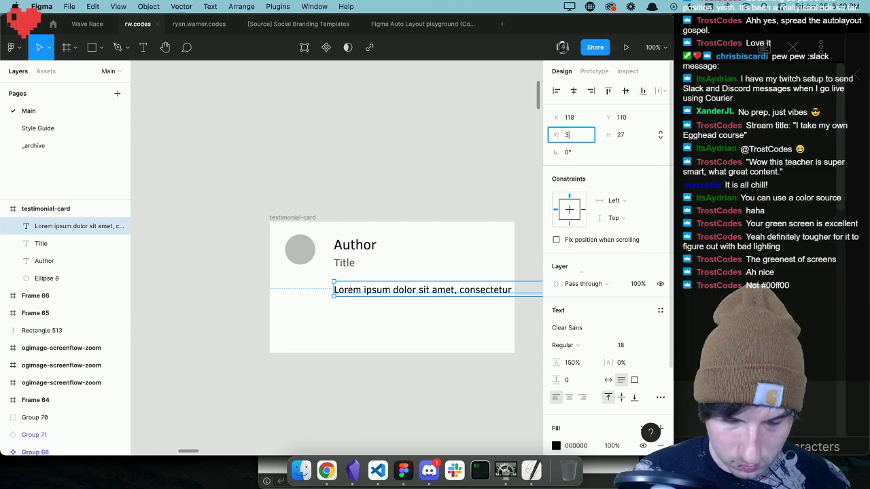
key(Return)
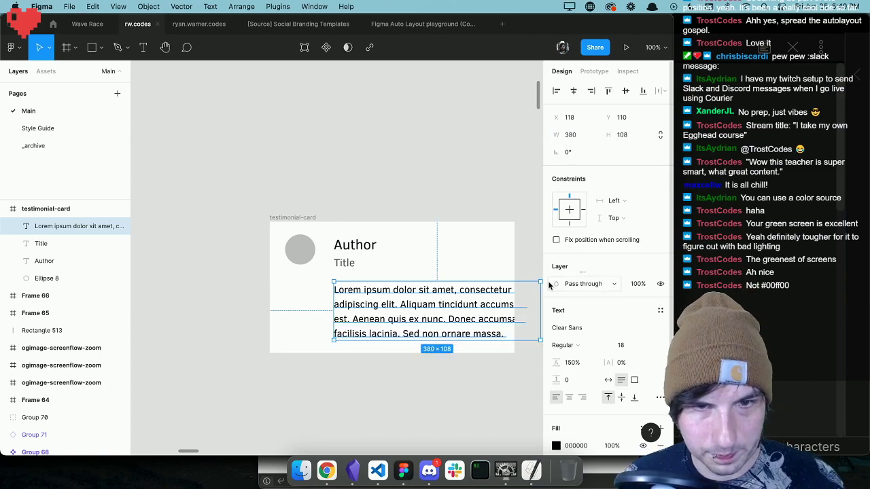
Shorten the placeholder text by deleting everything from "Aenean quis ex nunc." to the end.
double_click(482, 339)
drag(506, 333, 351, 320)
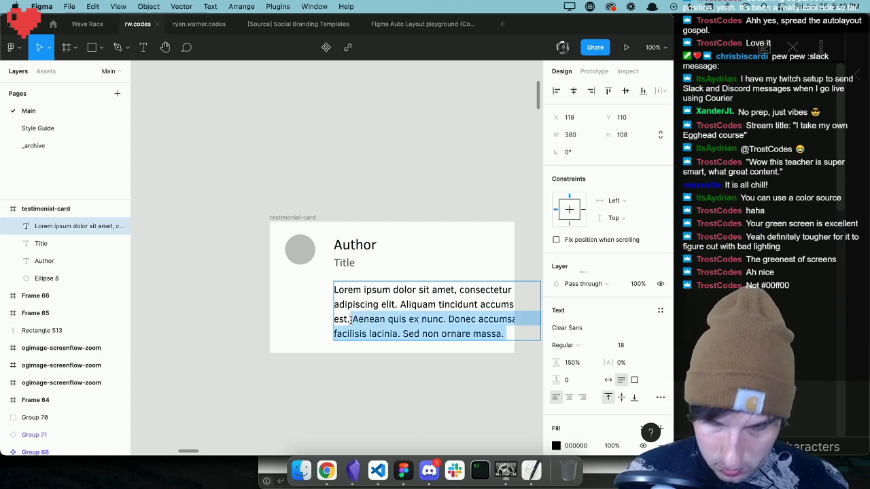
key(BackSpace)
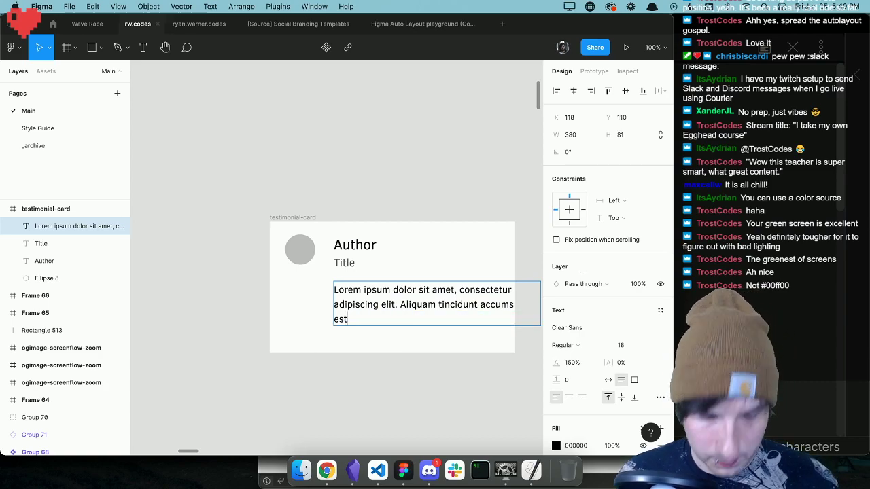
key(Escape)
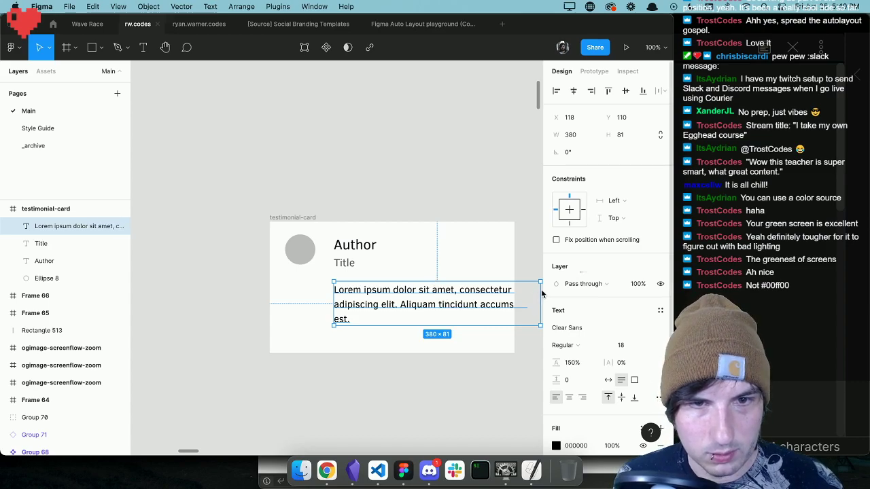
Narrow the placeholder text box to about 319 and move it up beneath the Title, to about Y 100.
click(484, 263)
scroll(484, 263, right, 1)
scroll(484, 262, right, 1)
click(398, 293)
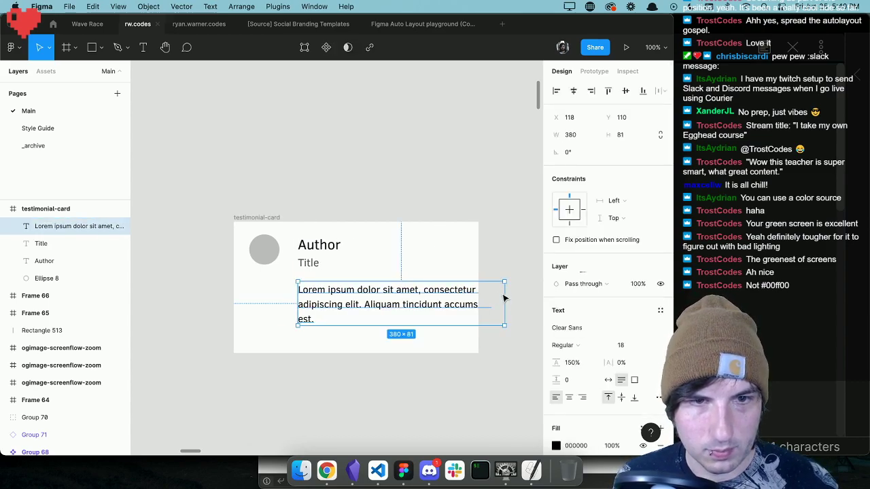
drag(501, 293, 472, 291)
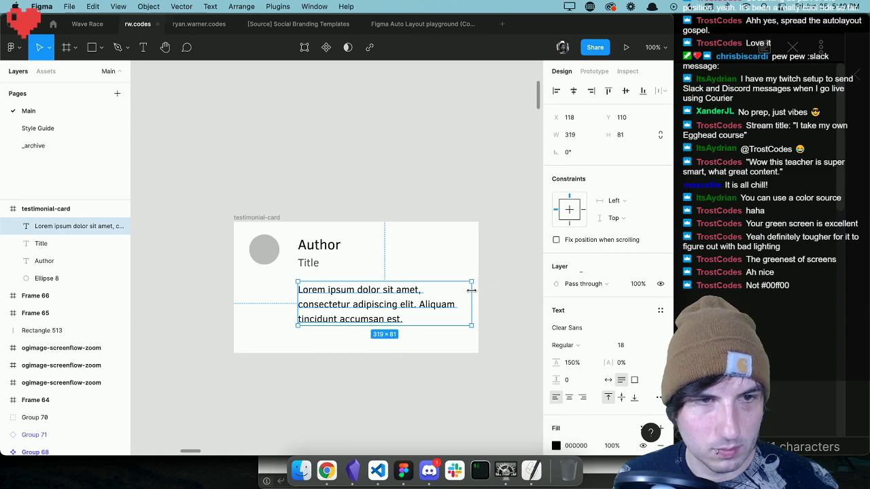
click(444, 275)
drag(370, 287, 342, 269)
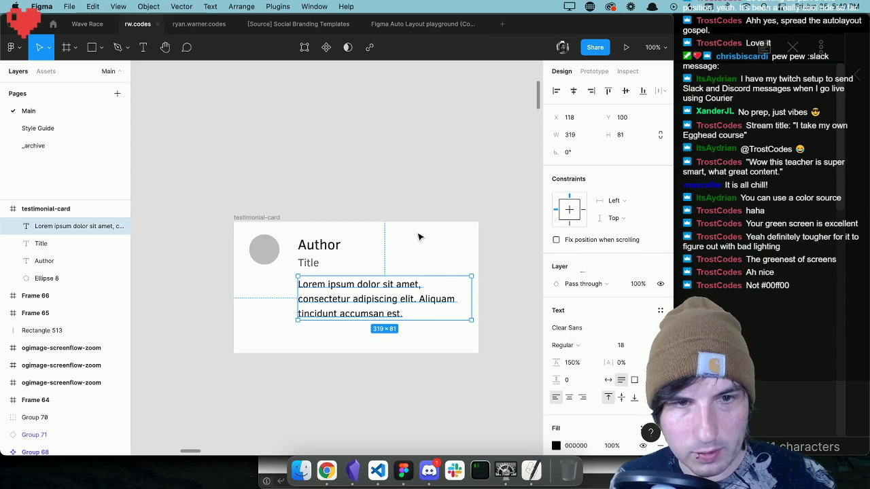
click(346, 223)
drag(381, 233, 332, 313)
key(super+z)
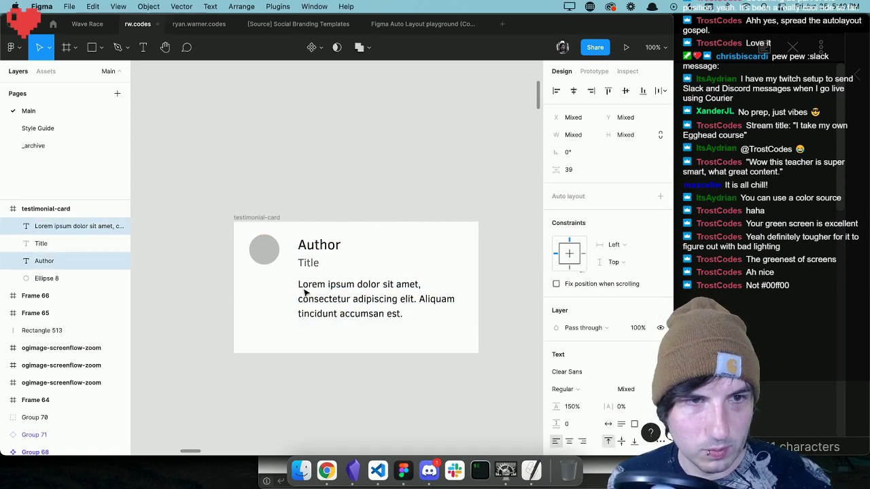
click(329, 226)
click(310, 262)
shift+click(321, 248)
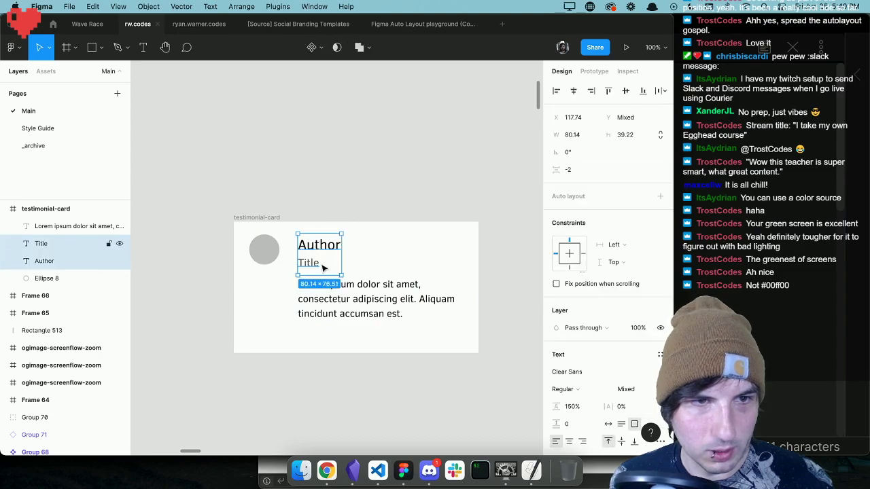
click(388, 261)
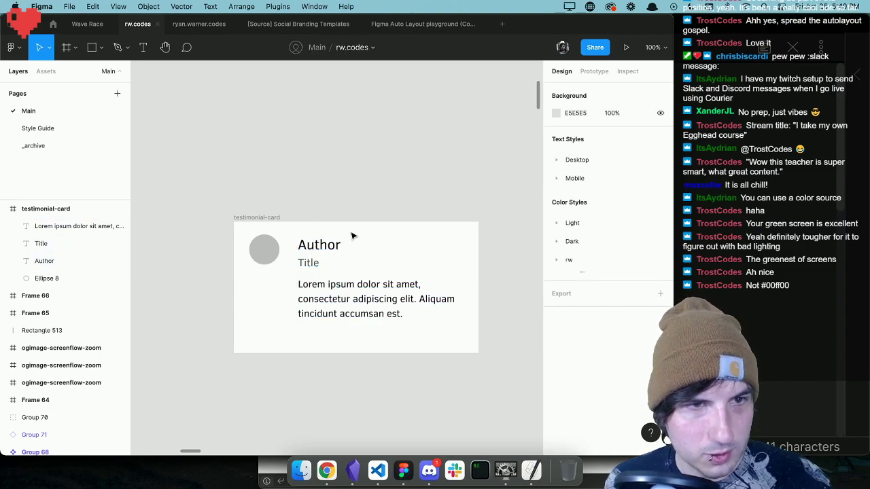
Apply auto layout to the testimonial-card frame and set the spacing between its items to 11.
click(254, 218)
scroll(256, 218, down, 1)
scroll(399, 244, right, 1)
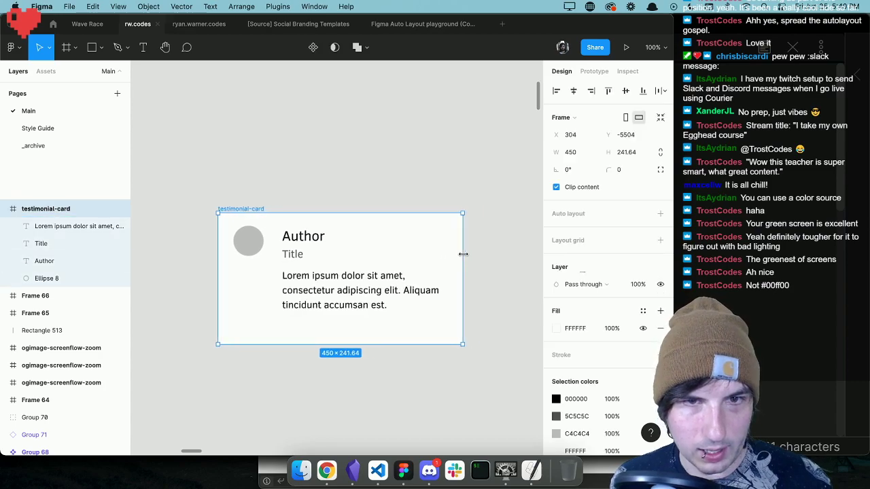
click(660, 213)
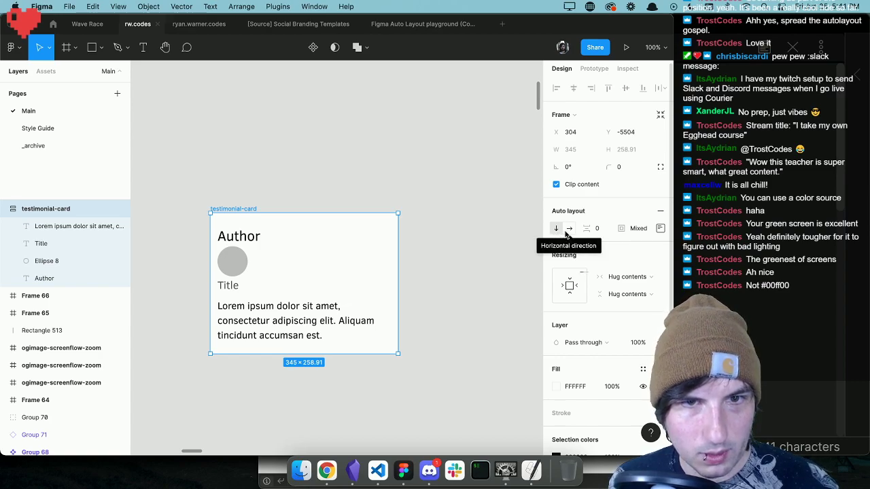
mouse_move(587, 229)
mouse_down()
mouse_move(613, 231)
mouse_move(600, 230)
mouse_up()
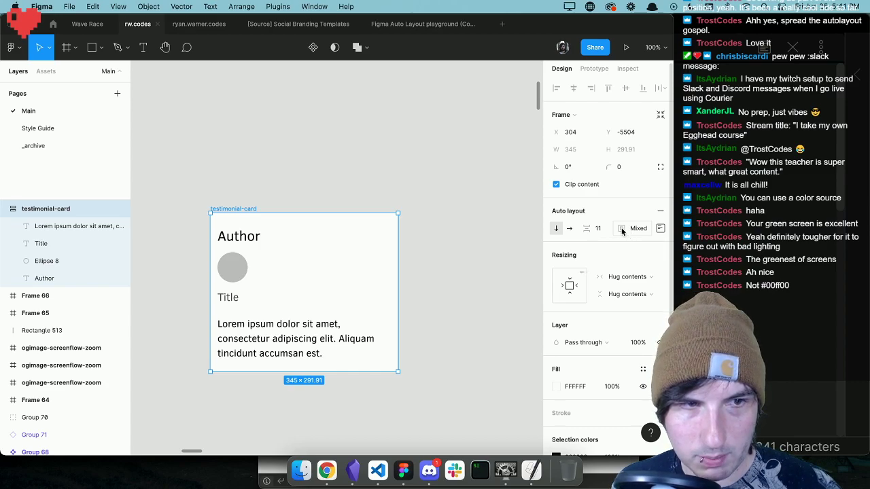
Set the auto layout padding of the testimonial-card frame to 10 on all sides.
click(636, 230)
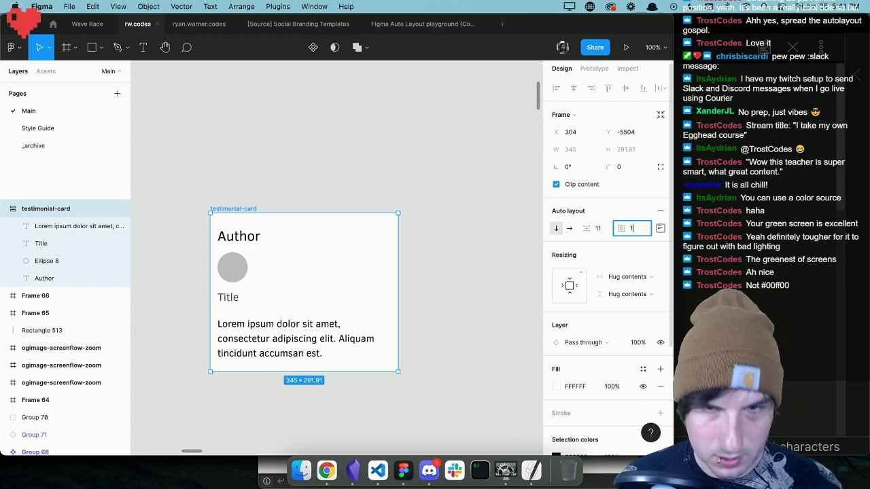
text(10)
key(Return)
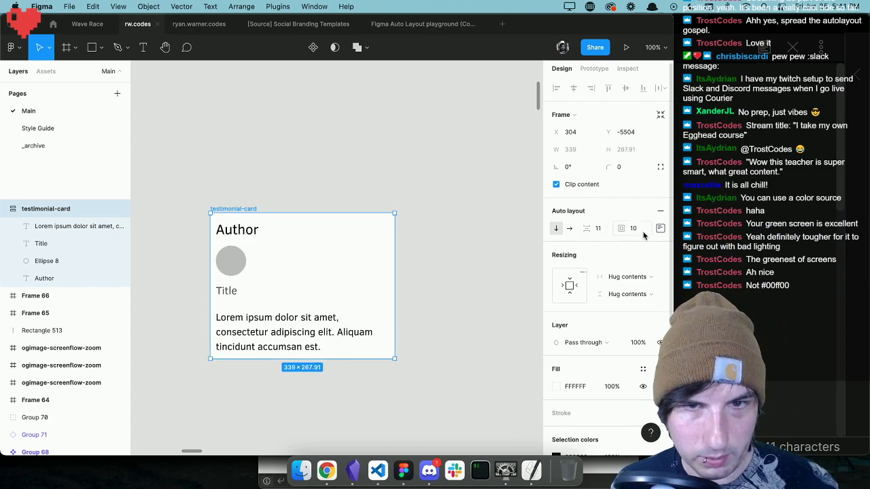
Inspect the Author text's resizing settings and the testimonial-card frame's auto layout alignment and padding options.
click(246, 231)
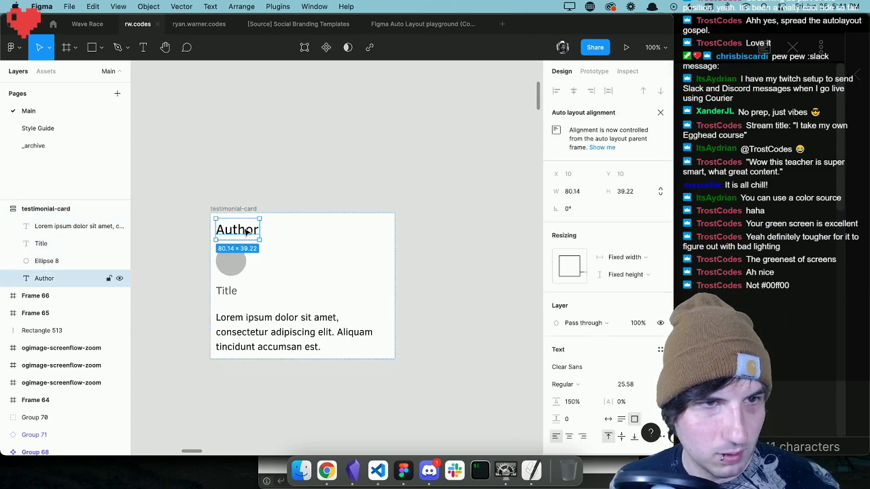
click(44, 210)
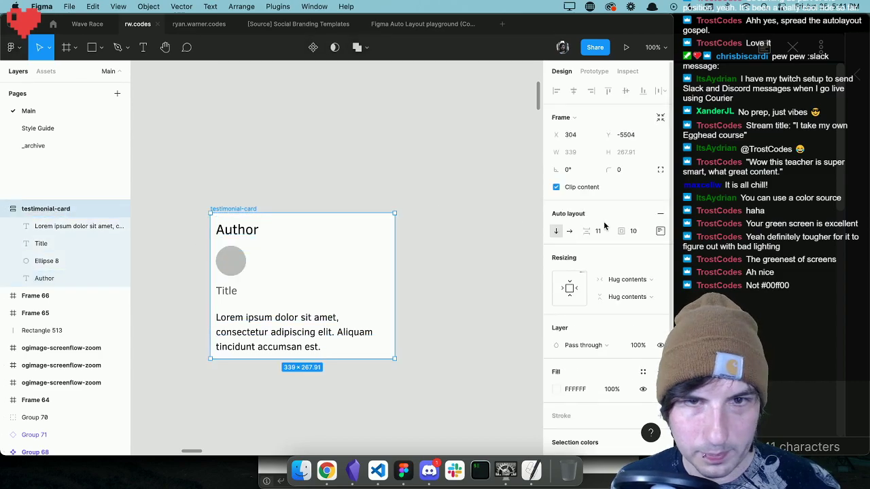
click(660, 232)
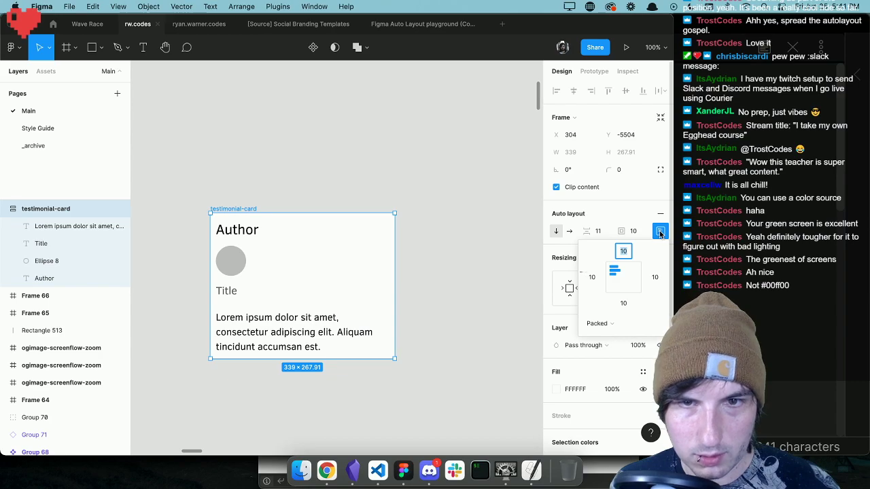
click(660, 234)
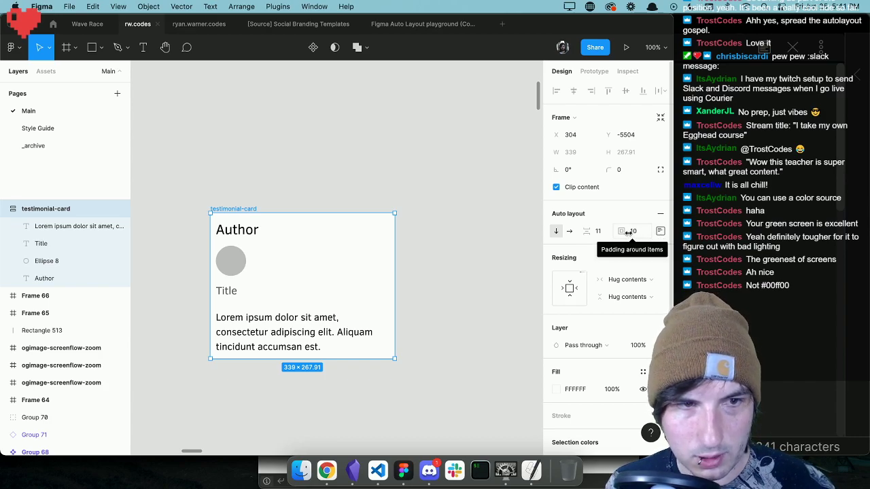
click(659, 233)
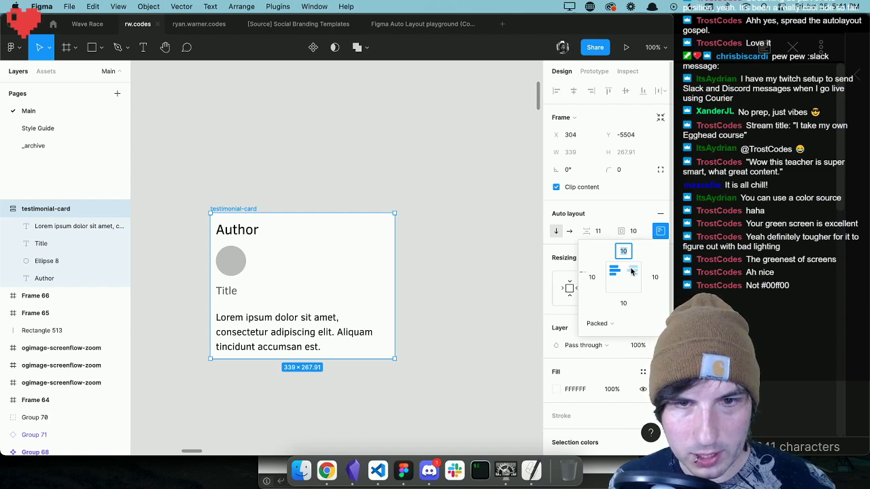
click(630, 210)
Set the testimonial-card's auto layout padding to 14 and review its alignment and per-side padding options.
click(633, 232)
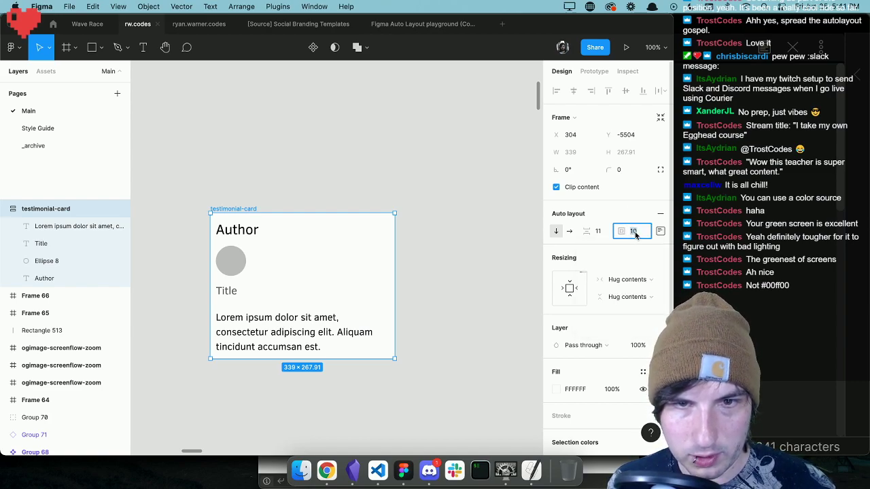
text(14)
key(Return)
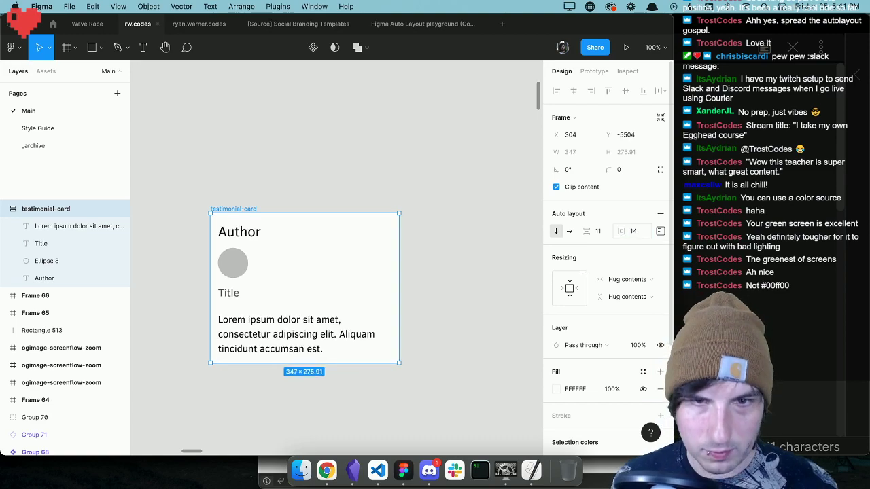
click(660, 231)
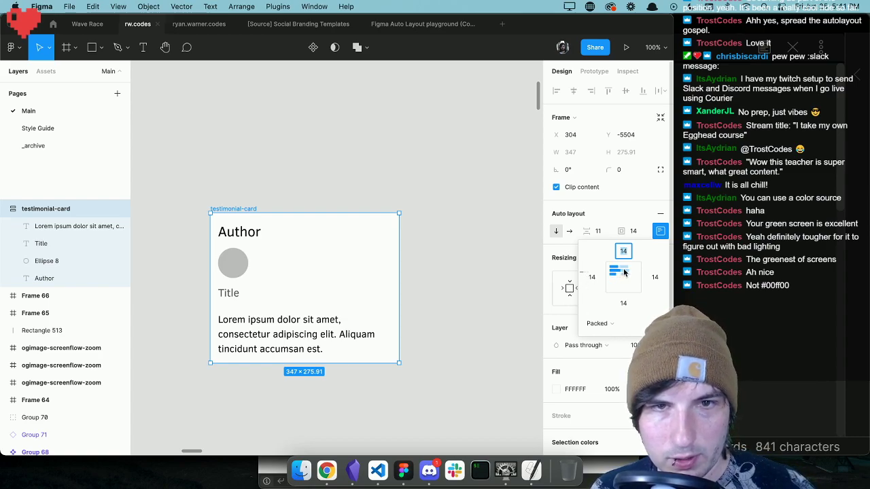
click(564, 93)
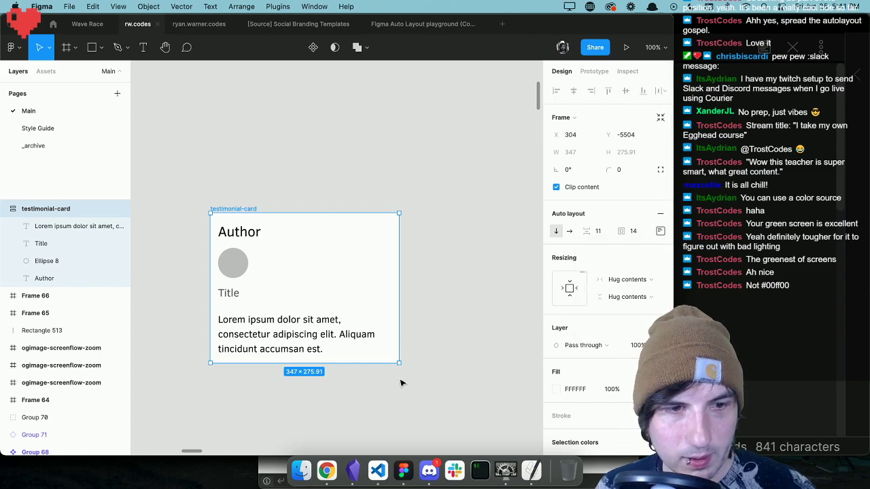
Switch to Chrome, close the Lorem Ipsum tab and watch the egghead.io lesson on building an adaptive button with auto layout.
click(327, 484)
key(super+w)
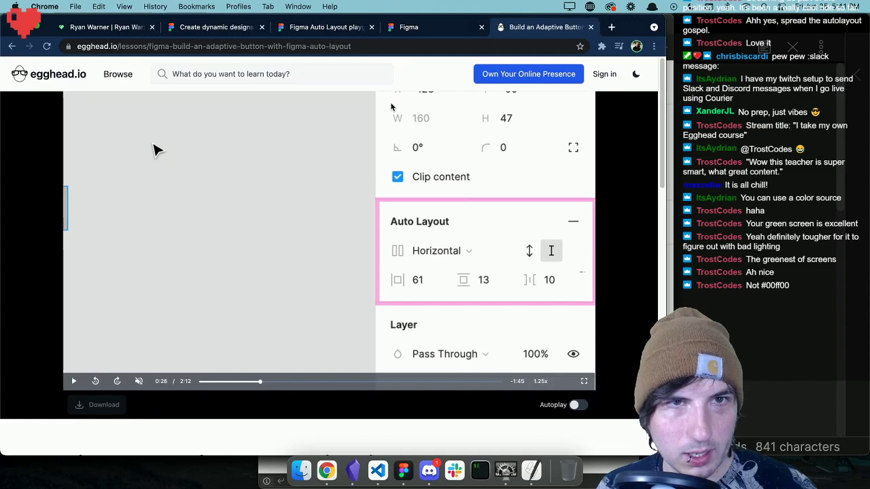
click(450, 247)
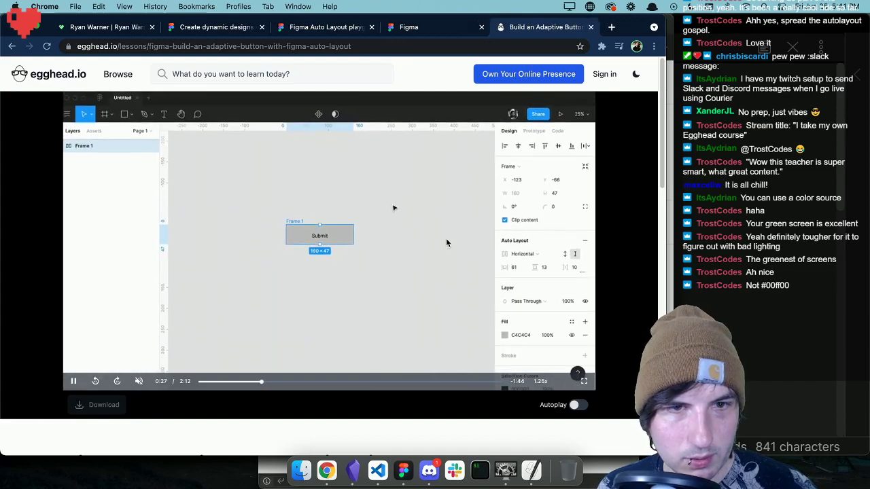
click(435, 214)
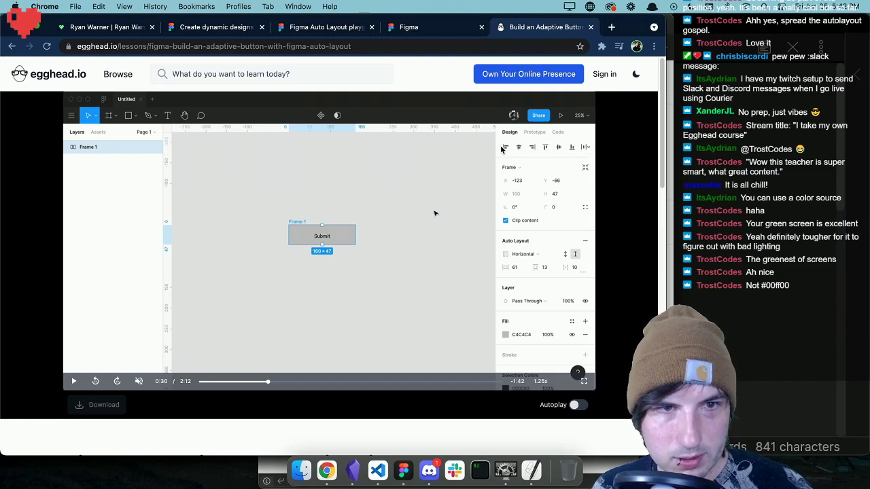
click(405, 316)
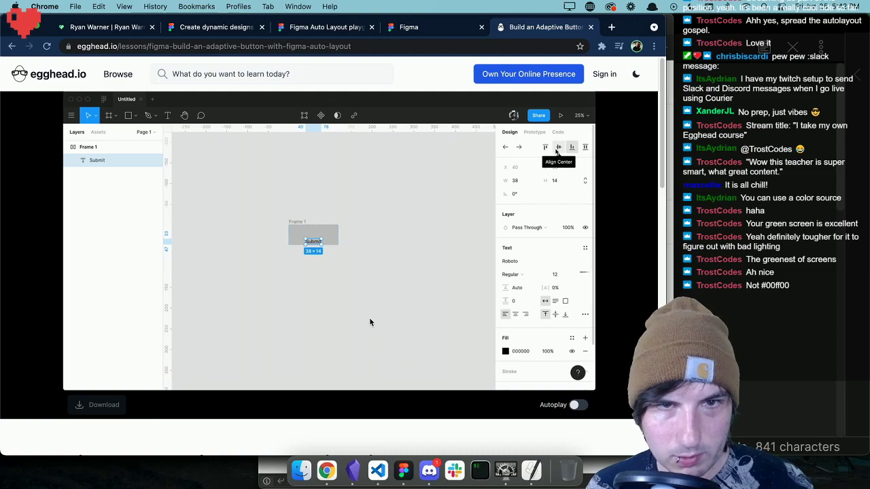
Watch the rest of the egghead.io adaptive button lesson, pausing and resuming it partway through.
mouse_move(329, 260)
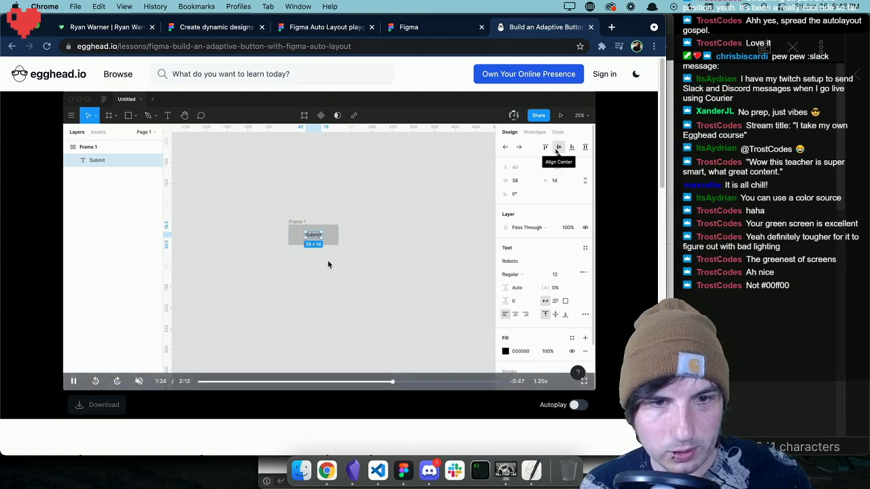
click(302, 263)
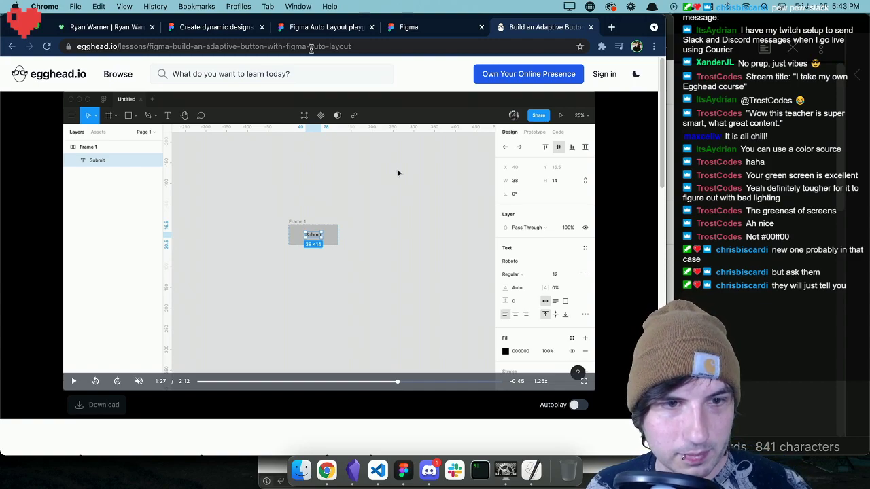
click(361, 172)
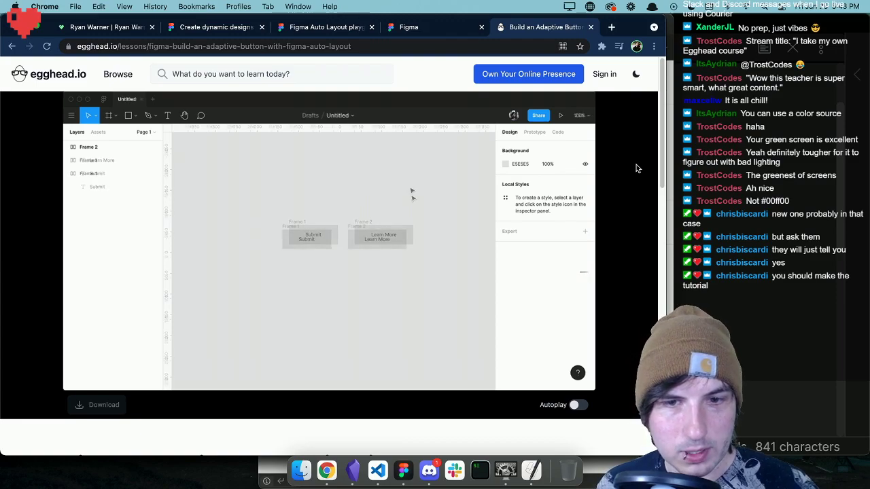
mouse_move(503, 185)
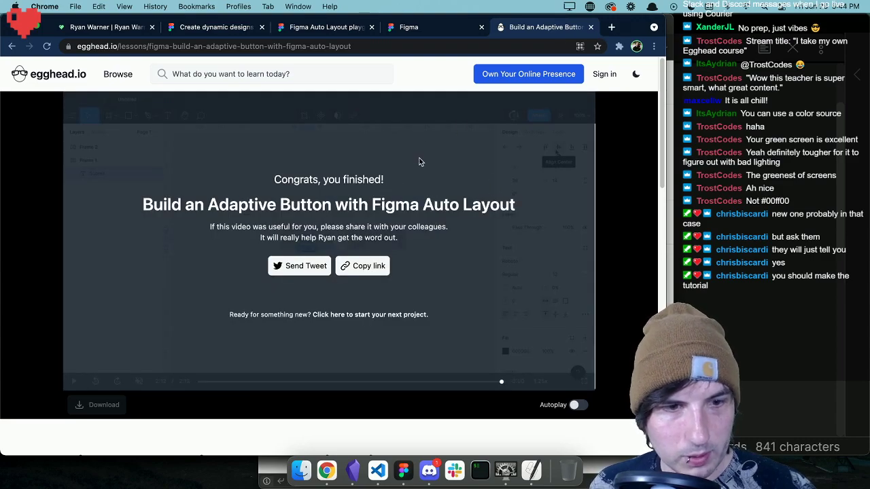
Switch to Obsidian and create a new note titled "Stream notes Jun 25".
click(353, 471)
scroll(361, 204, up, 3)
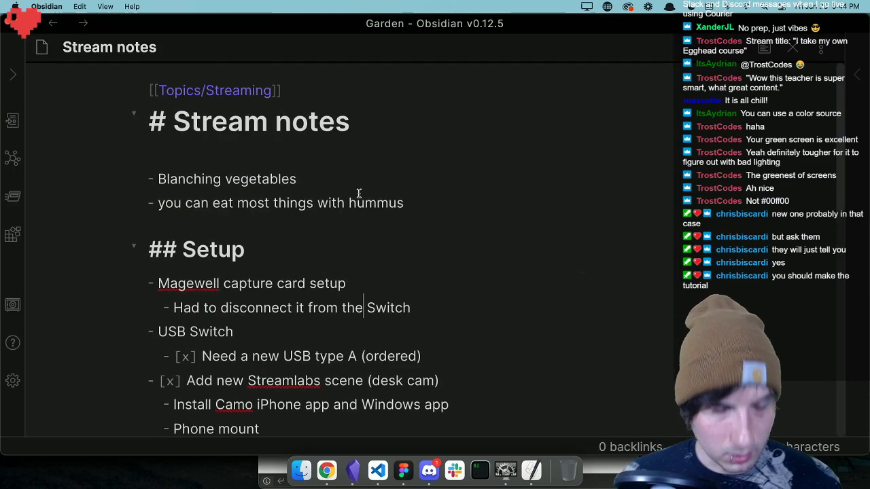
click(190, 46)
key(super+c)
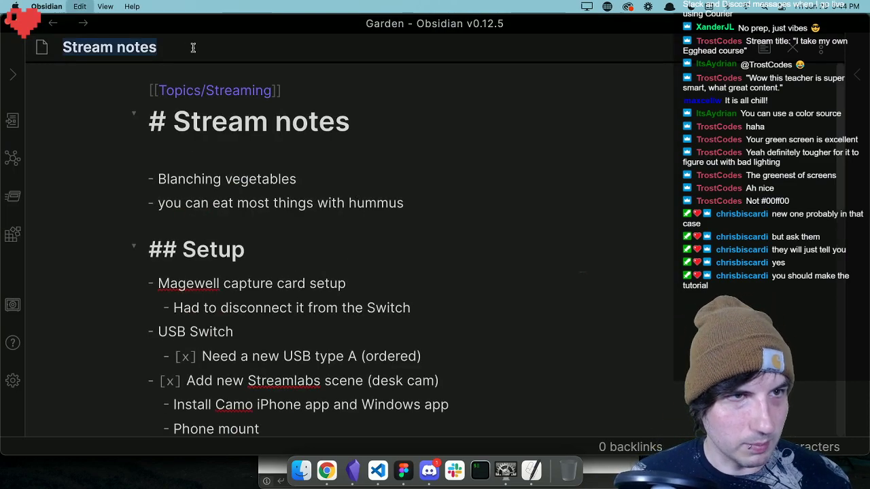
key(super+n)
key(super+v)
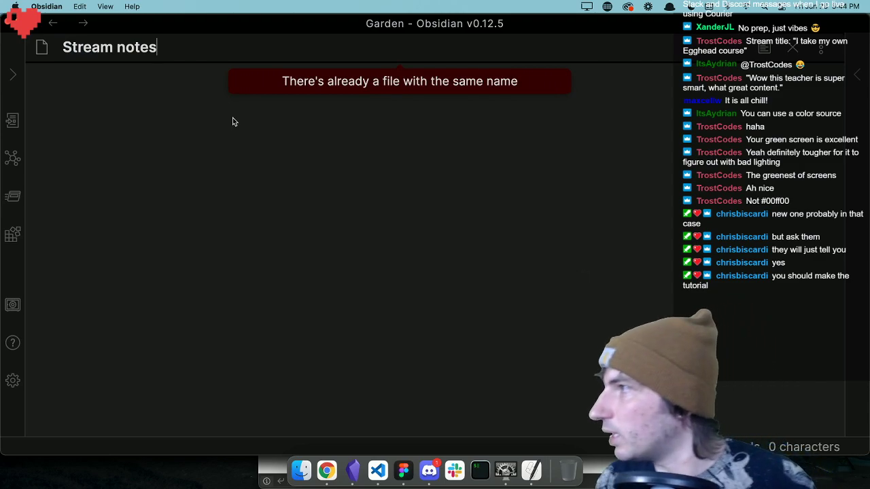
text(Jun 25)
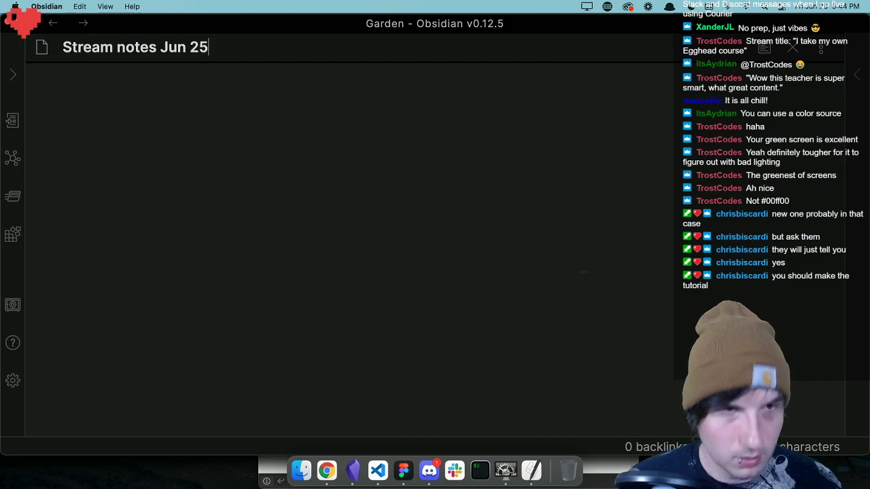
key(Return)
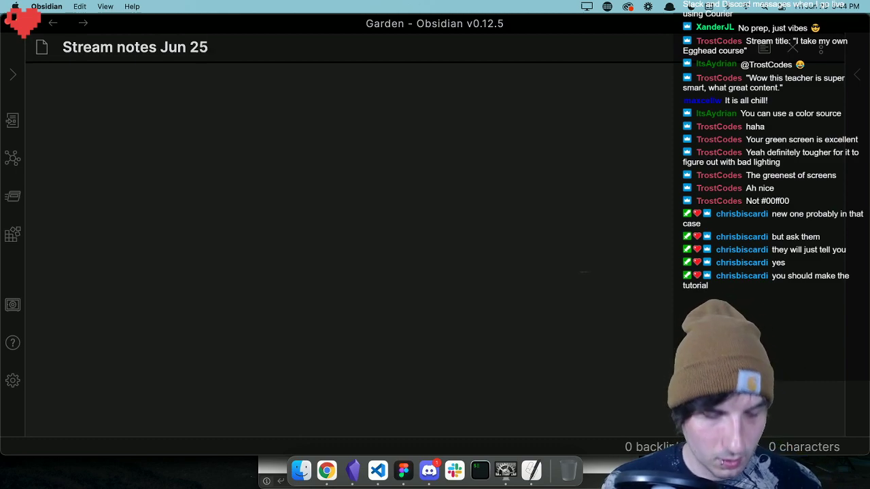
Start a bullet in the new note reading "Egghead button tutorial from last year is out of date.".
text(- )
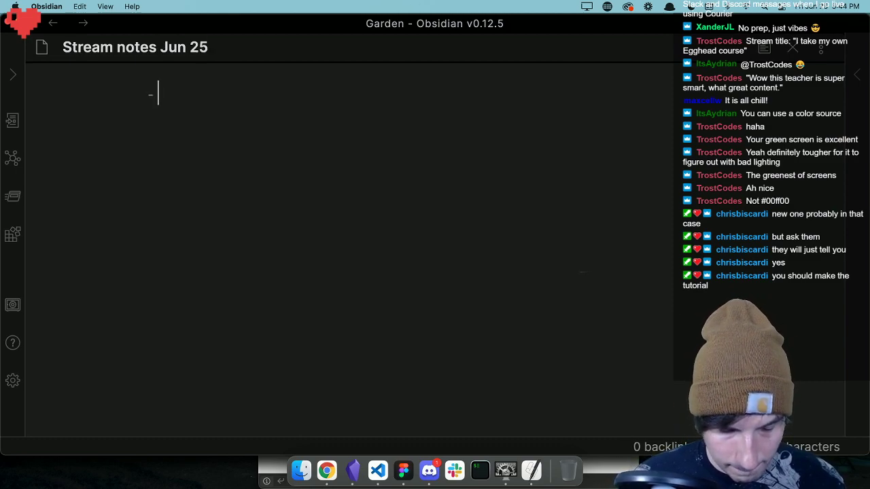
text(O)
key(BackSpace)
text(Egghead a)
key(BackSpace)
text(button tutorial from last year is out)
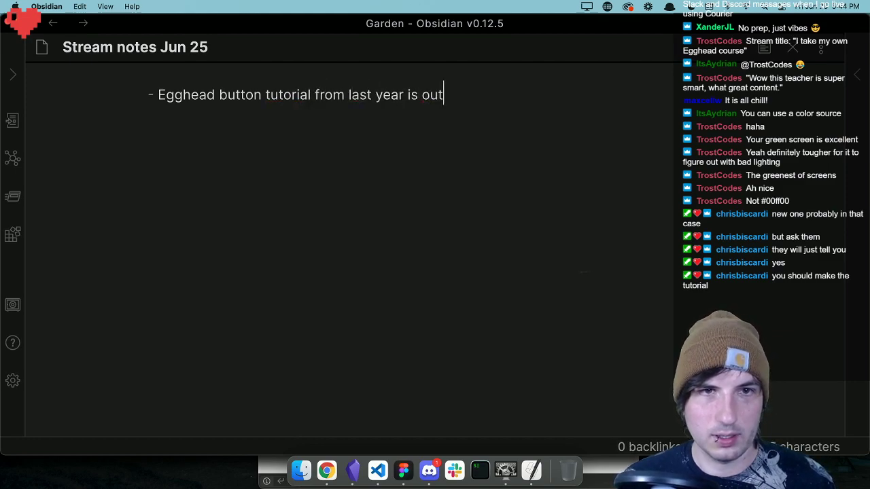
text( of date. F)
text(iugm)
Continue the bullet with the sentence "Figma had changed autolayout pretty drastically.".
key(BackSpace)
key(BackSpace)
key(BackSpace)
text(gma a)
key(BackSpace)
text(had ch)
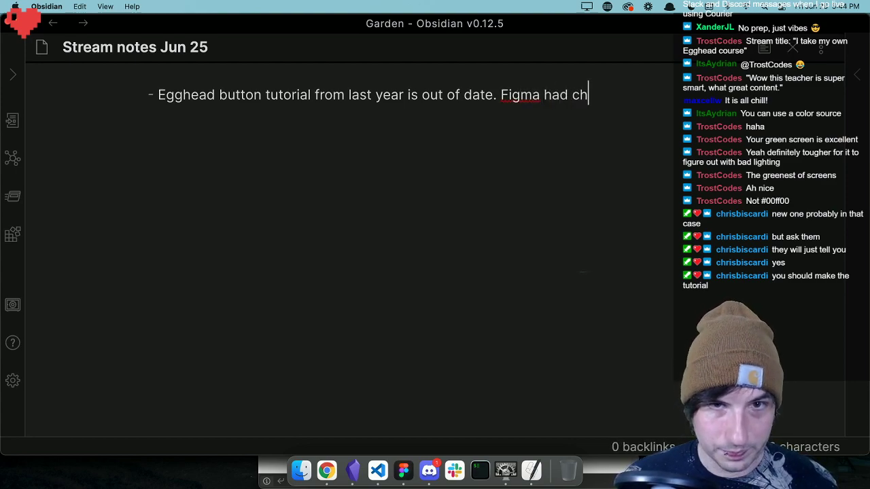
text(anged autolayout)
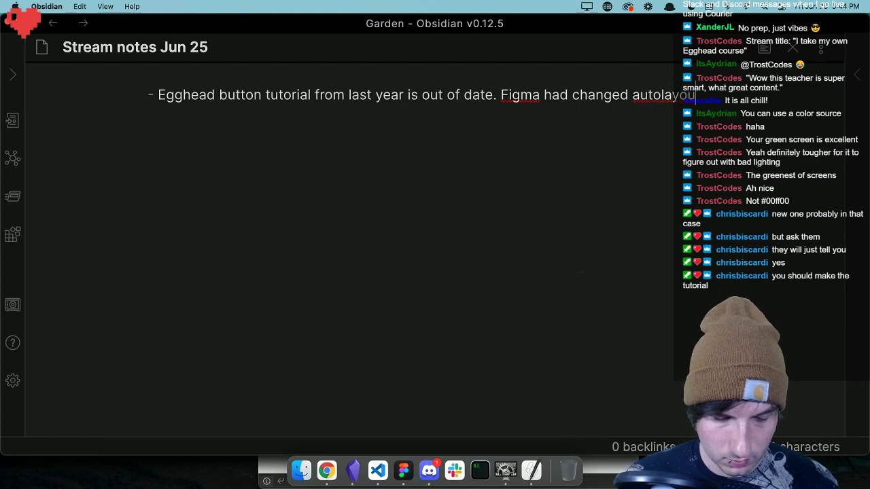
text(t )
text(pretty dr)
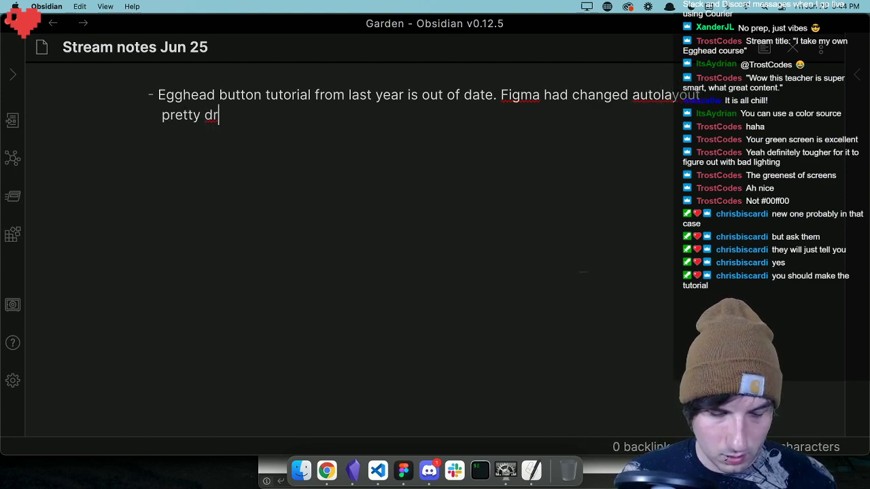
text(astically.)
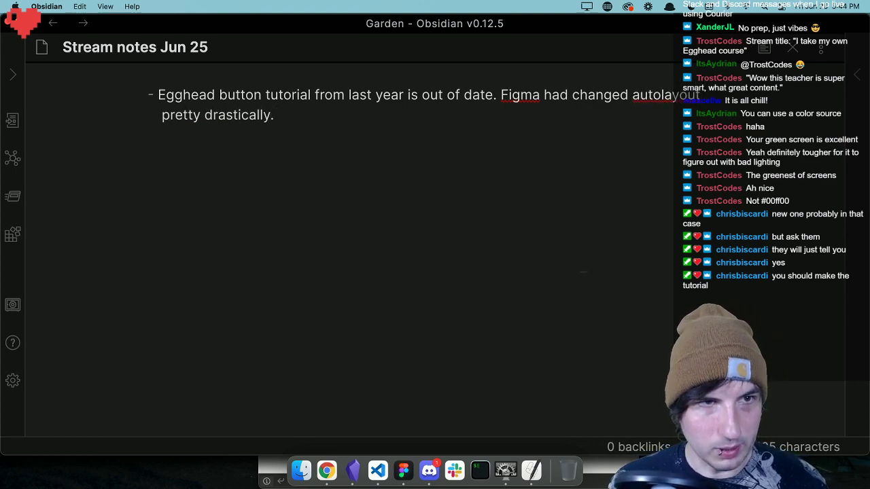
Extend the bullet's last sentence with ", making the egghead tutorial pretty confusing for new Figma users.".
key(BackSpace)
text(, making)
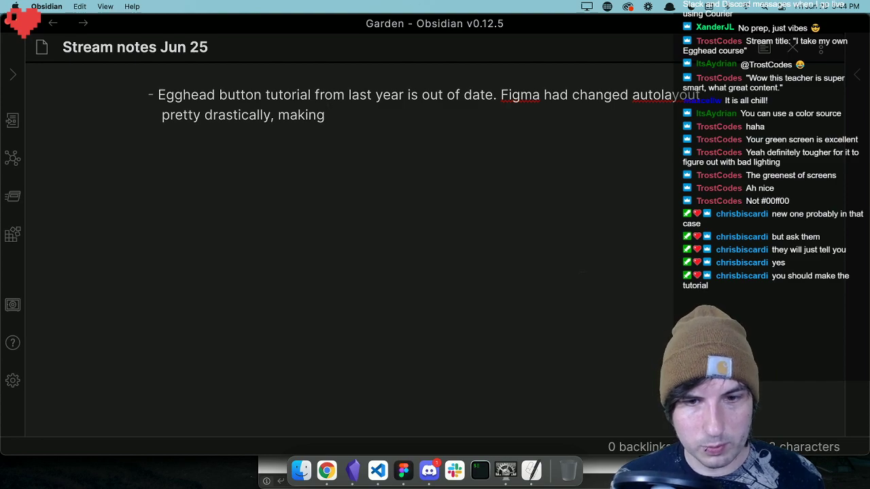
text( the egghead tutorial pretty confusing)
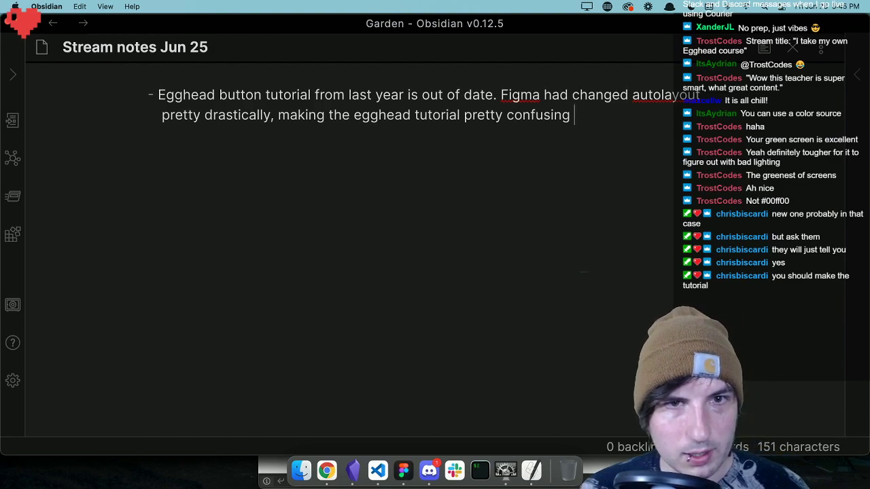
text(for new)
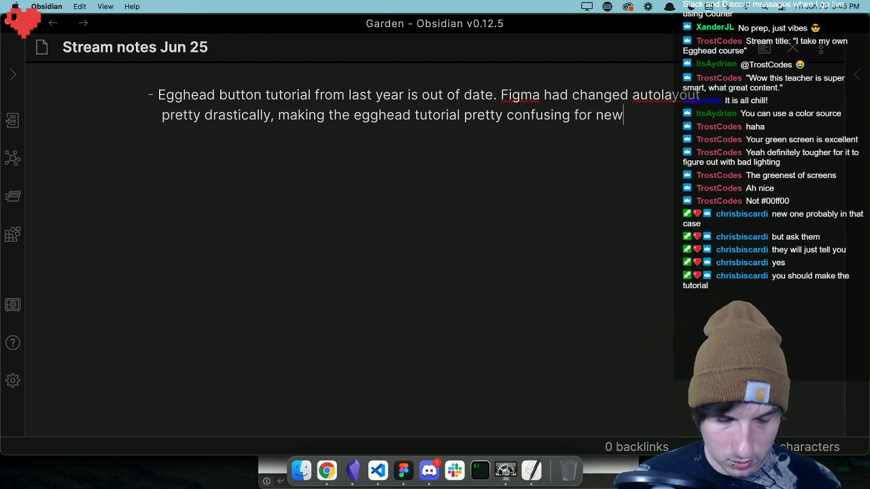
text( Figma users.)
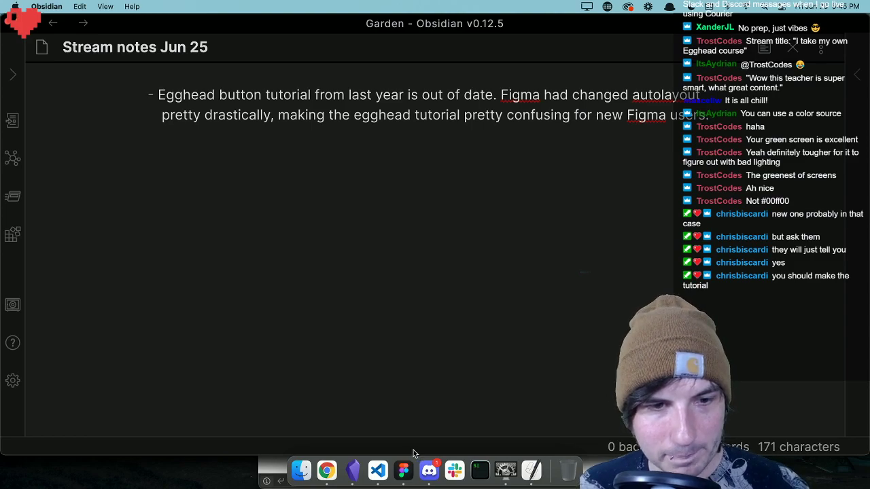
Switch to Figma and select the testimonial-card frame.
click(401, 472)
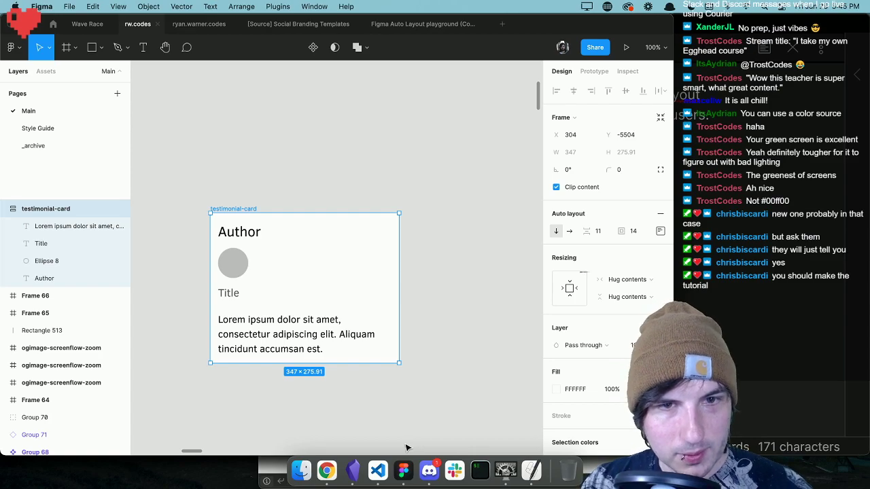
click(456, 314)
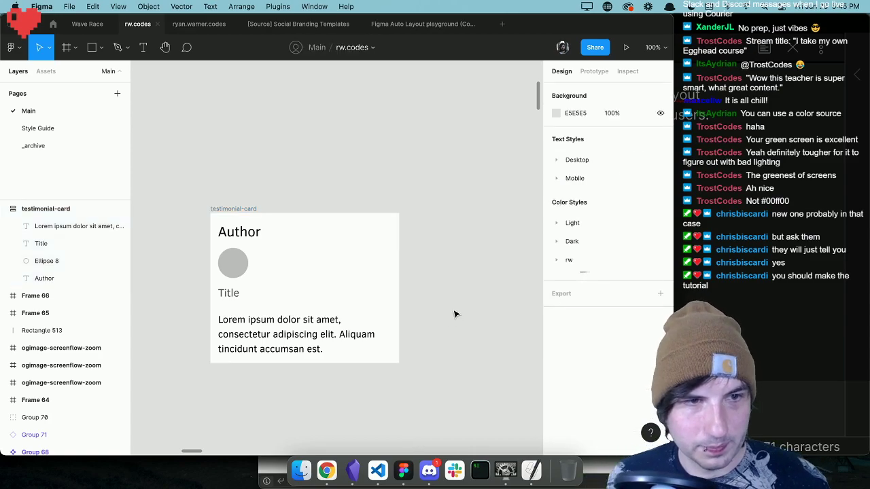
click(238, 214)
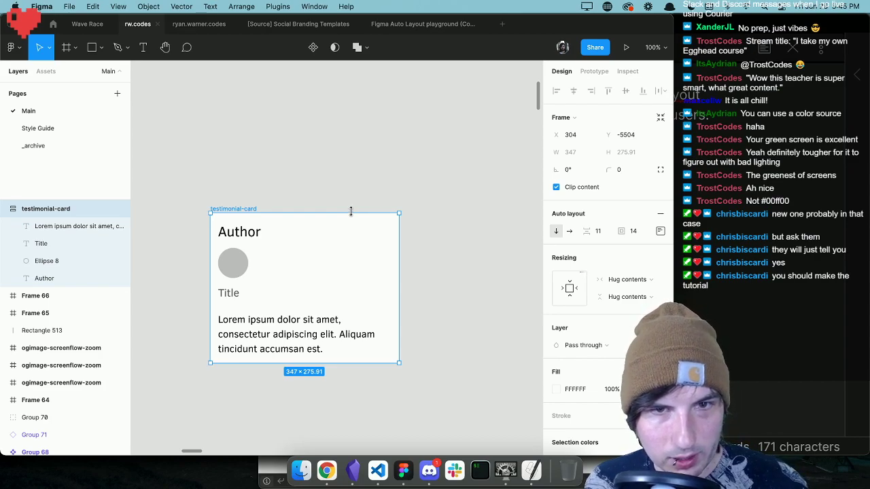
Try centre, right and bottom auto layout alignments on the testimonial-card frame and return it to top-left alignment.
click(660, 231)
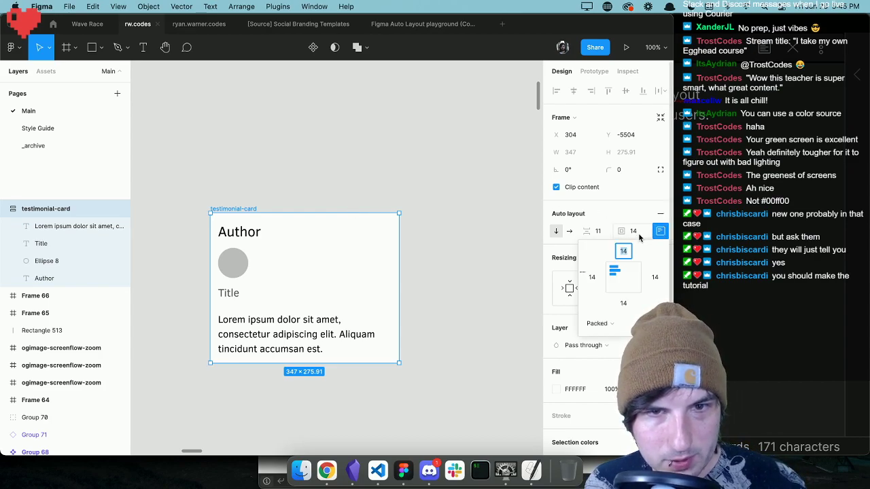
click(624, 272)
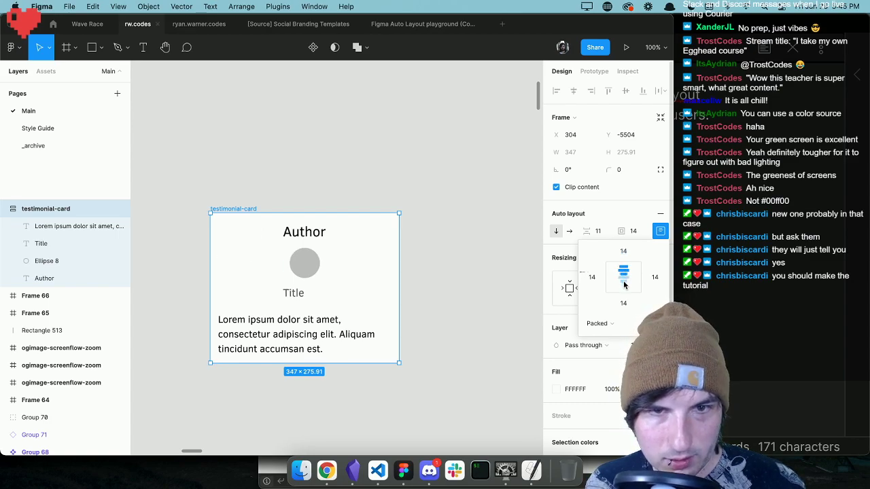
click(624, 279)
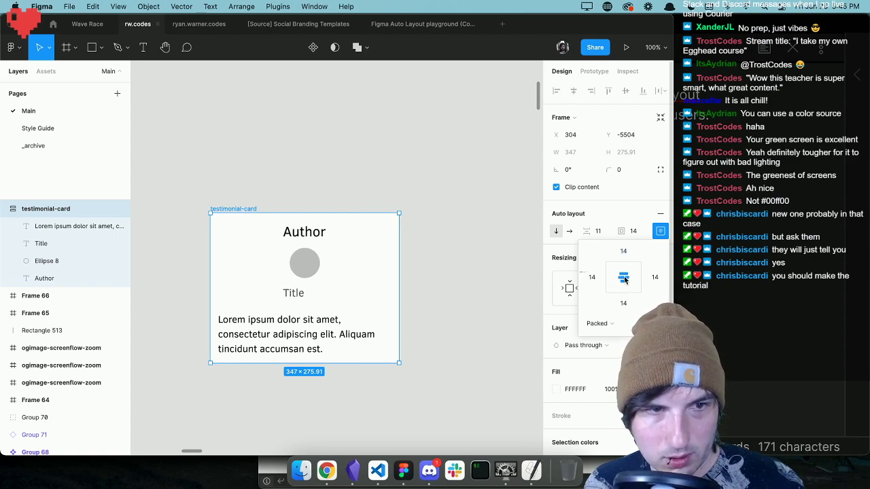
click(633, 278)
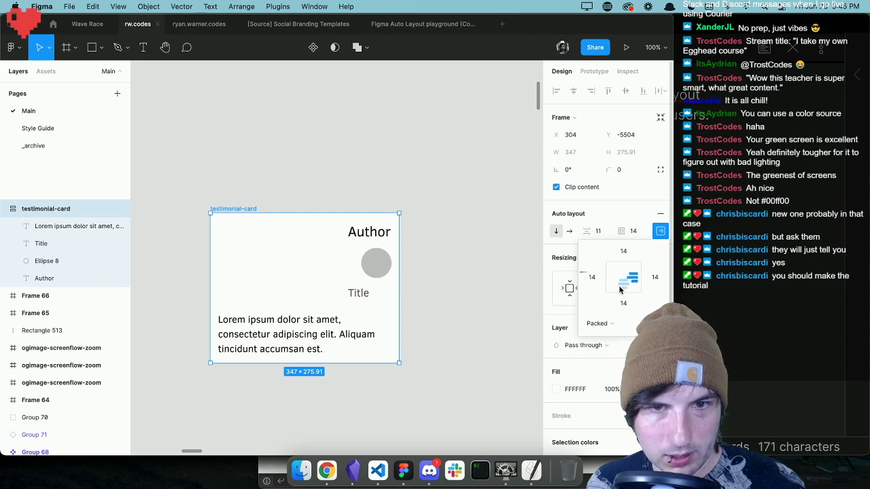
click(621, 290)
click(609, 293)
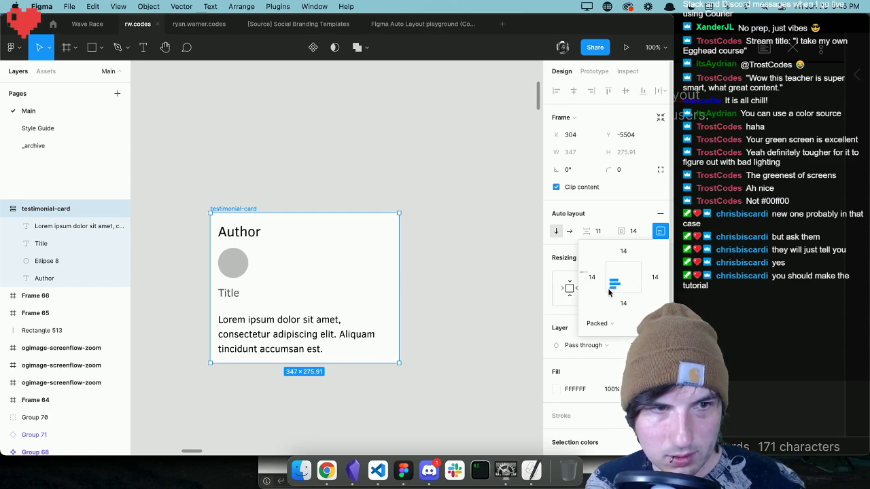
click(632, 290)
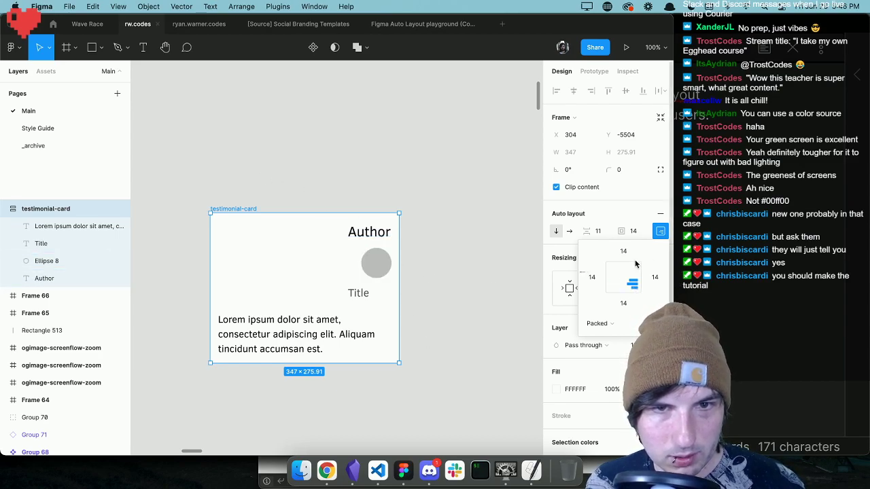
click(614, 269)
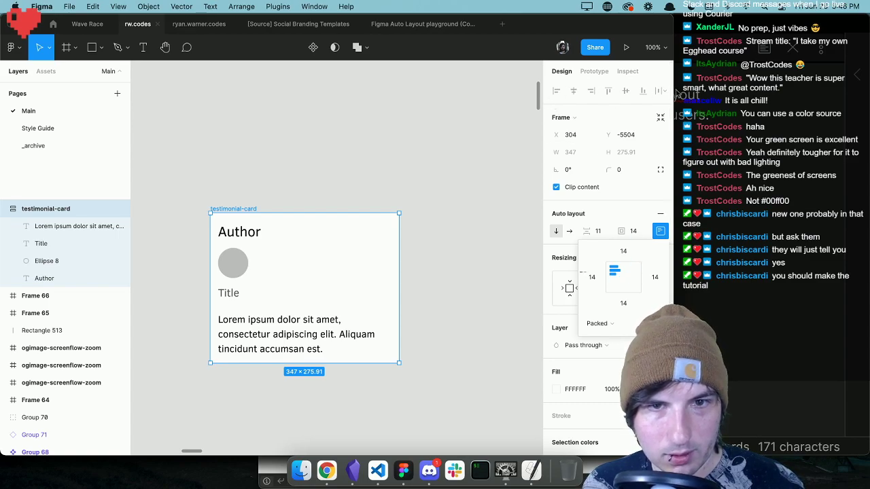
click(660, 231)
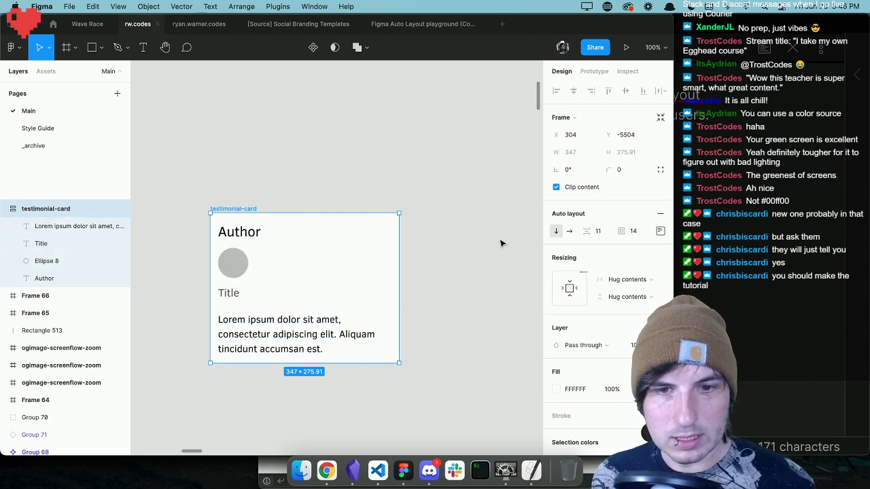
Set the testimonial-card's auto layout to the horizontal direction.
click(571, 231)
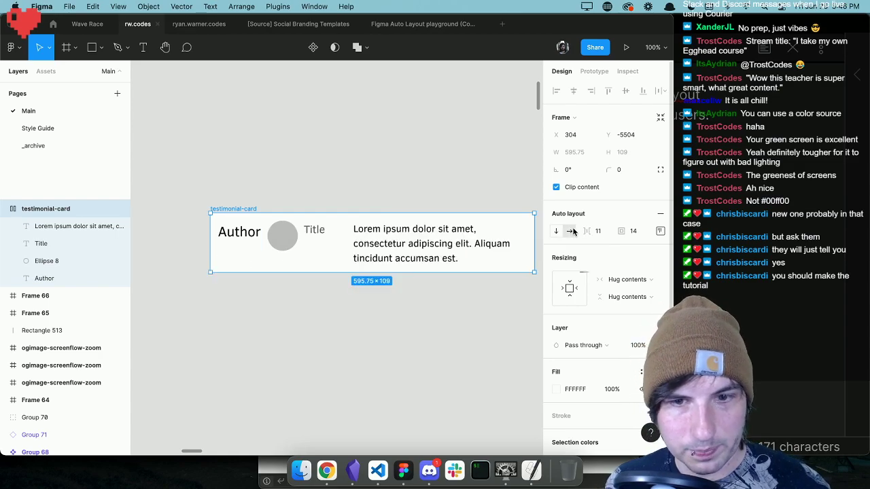
scroll(466, 243, right, 2)
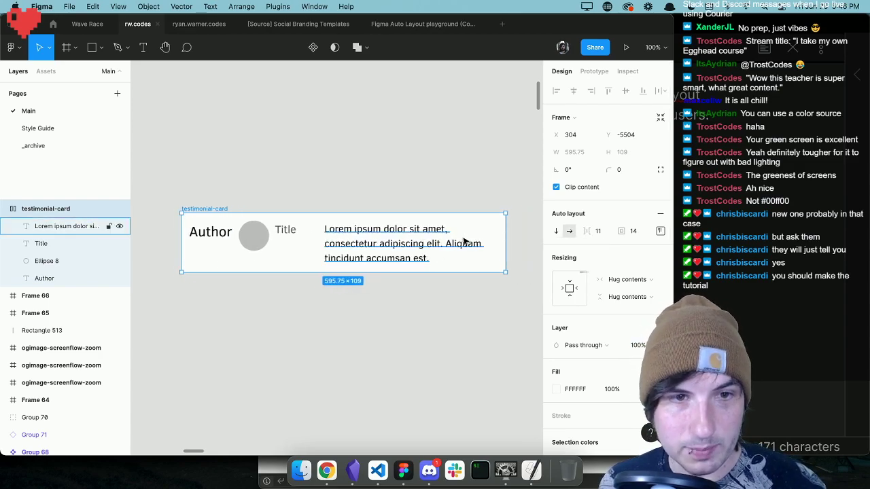
Wrap the testimonial-card's Author, Title and Lorem ipsum text layers together in a new frame, leaving the grey circle outside it.
click(252, 235)
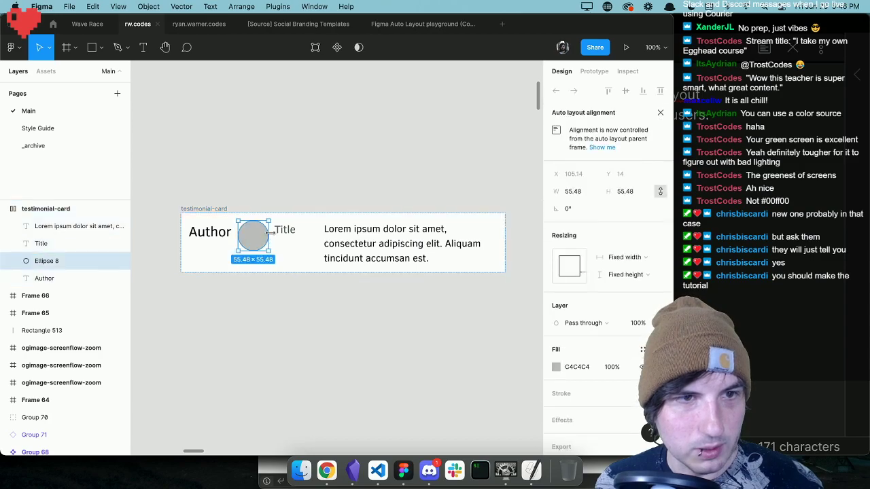
shift+click(284, 231)
click(204, 232)
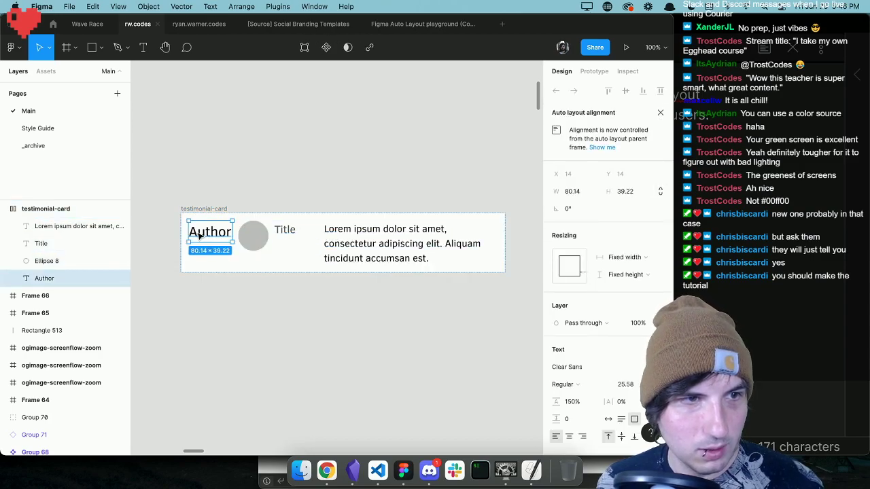
shift+click(297, 235)
shift+click(378, 236)
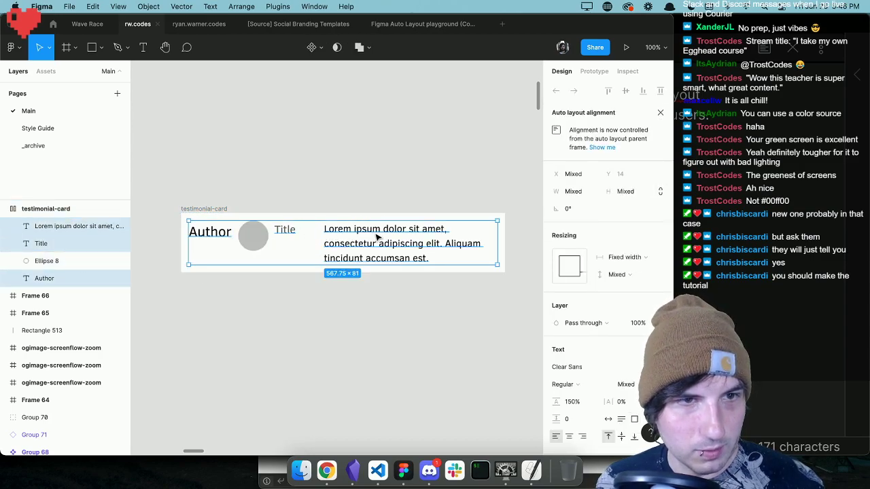
right_click(368, 234)
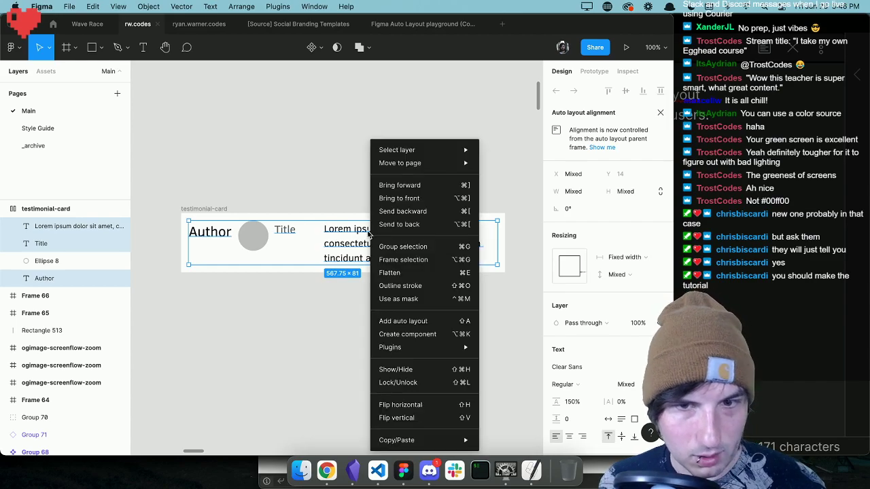
click(437, 262)
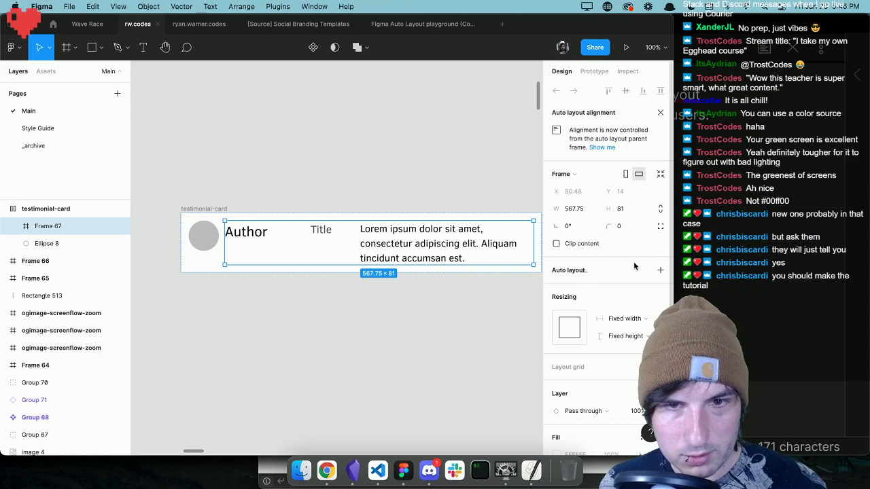
Add vertical auto layout to the new text frame and tighten the spacing between its Author, Title and paragraph layers.
click(658, 270)
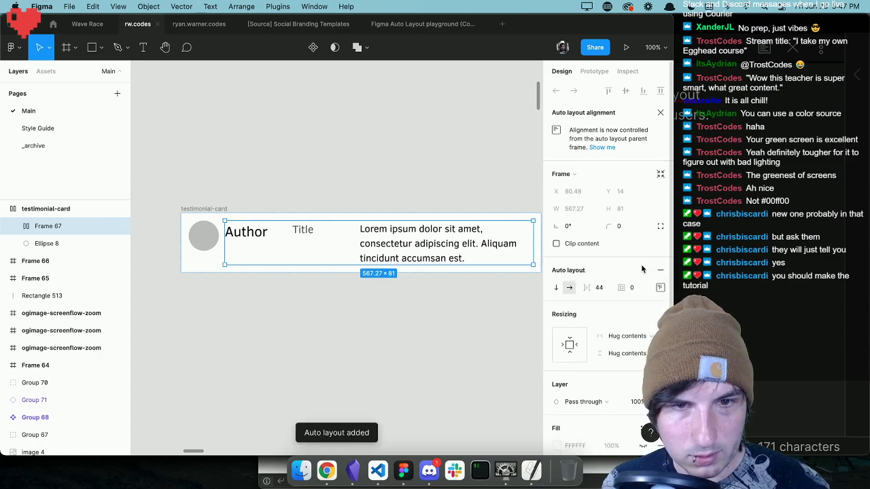
click(557, 287)
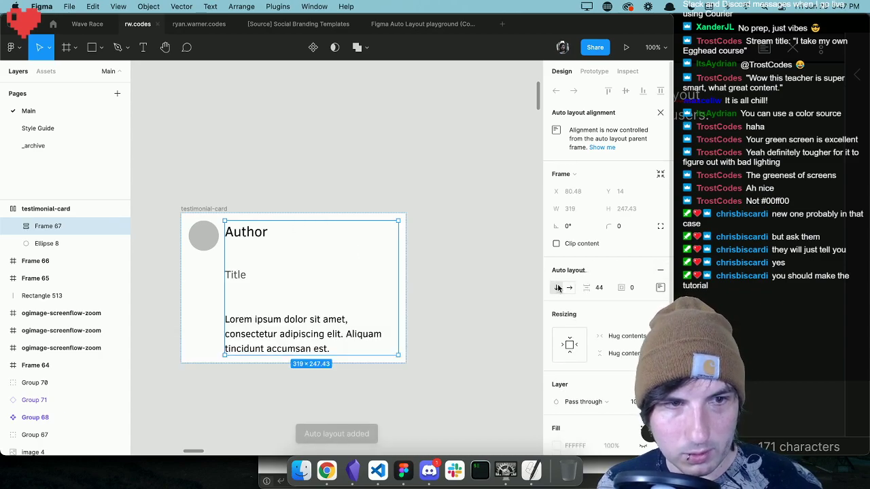
drag(587, 287, 542, 285)
click(453, 267)
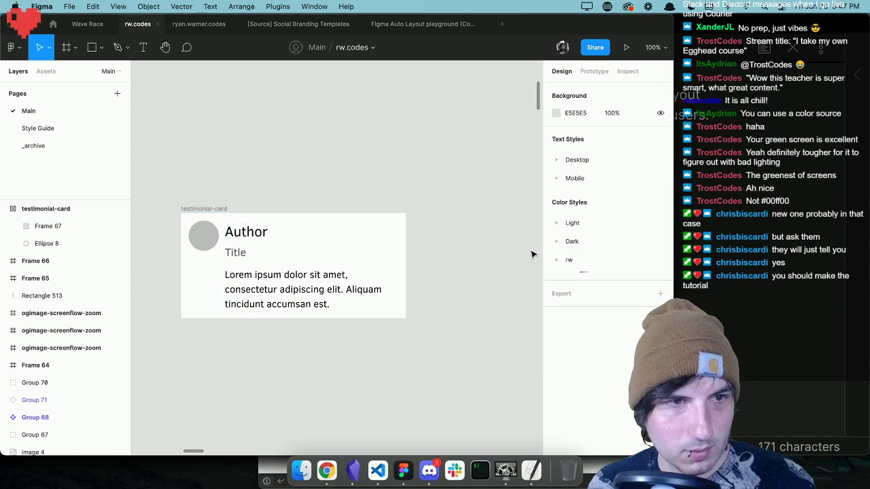
Increase the testimonial-card's horizontal spacing between the circle and the text frame to 29.
click(198, 224)
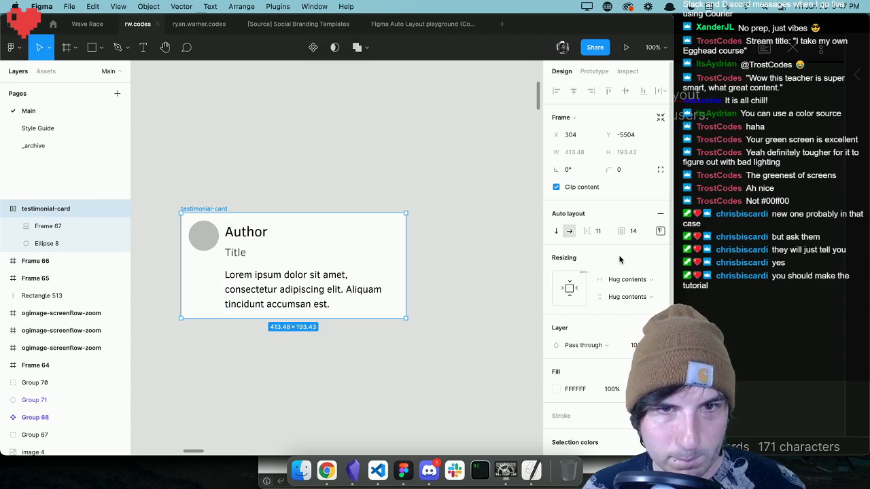
drag(582, 231, 605, 232)
click(467, 229)
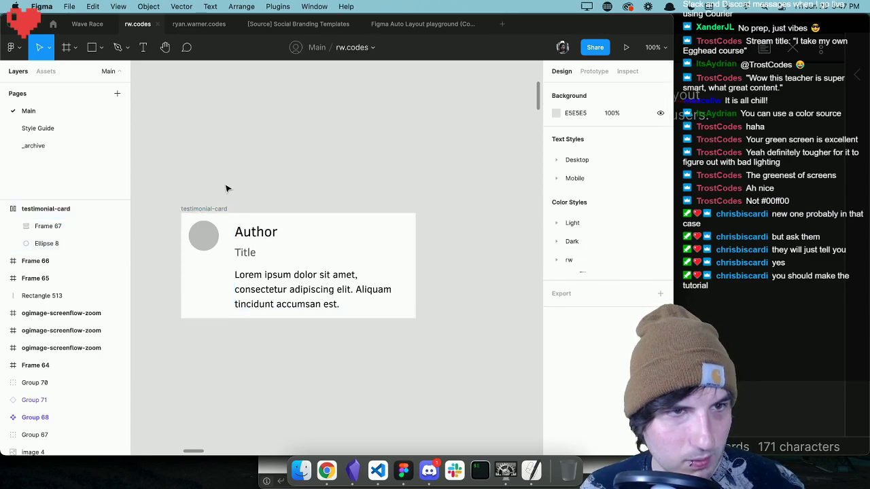
Turn the testimonial-card into a component and place an instance of it directly below the original.
click(223, 207)
click(313, 47)
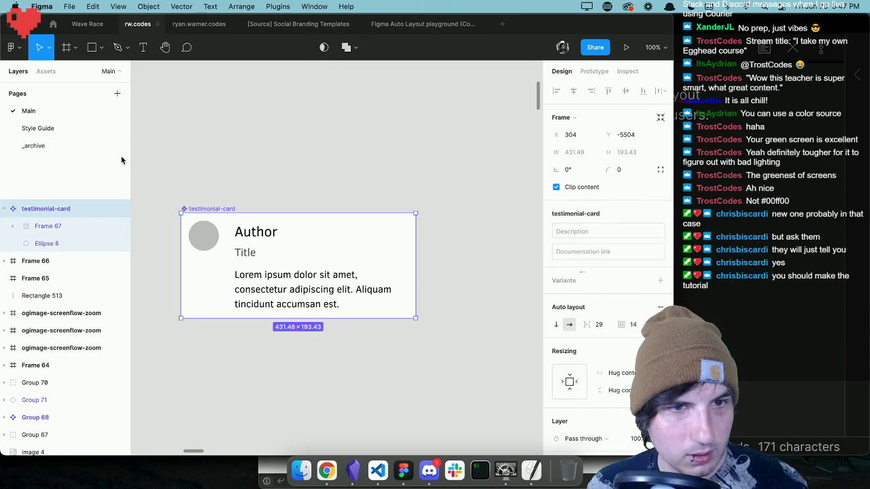
key(super+v)
drag(335, 252, 334, 379)
scroll(334, 375, down, 2)
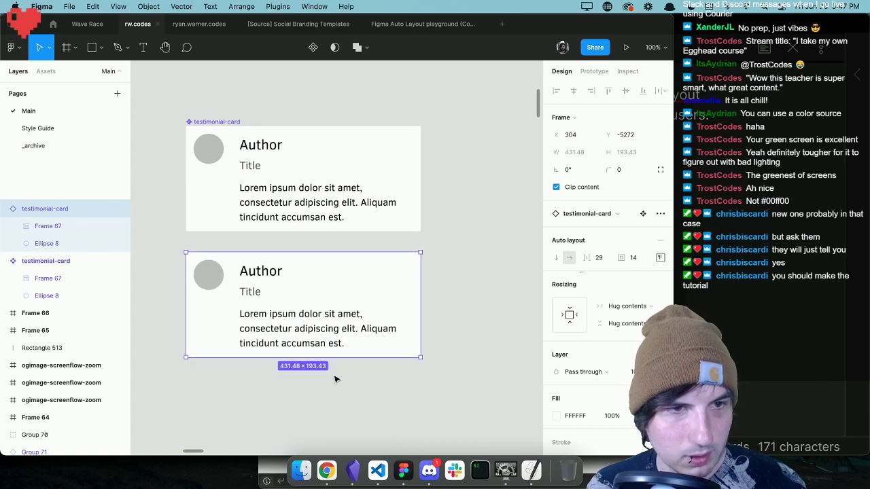
Replace the instance's paragraph with the main card's Lorem ipsum text repeated three times.
double_click(283, 329)
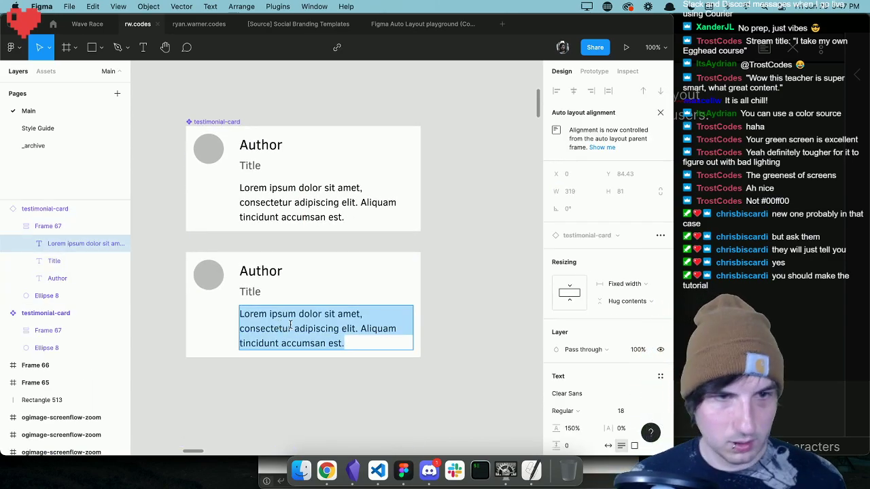
text(Hekl)
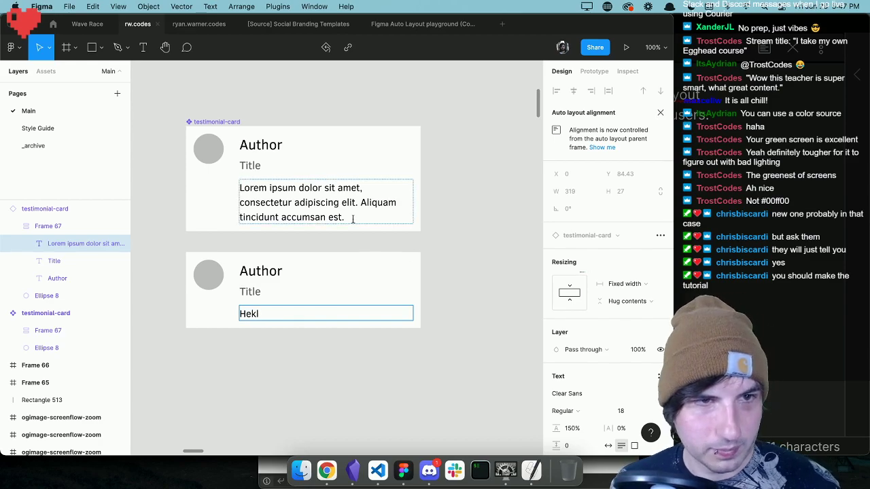
triple_click(345, 197)
key(ctrl+c)
click(267, 318)
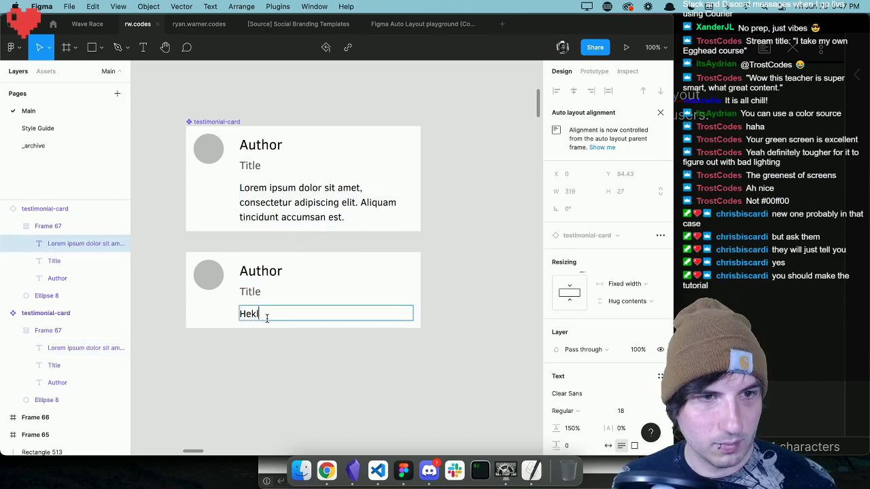
key(ctrl+a)
key(ctrl+v)
key(ctrl+v)
key(ctrl+v)
key(Escape)
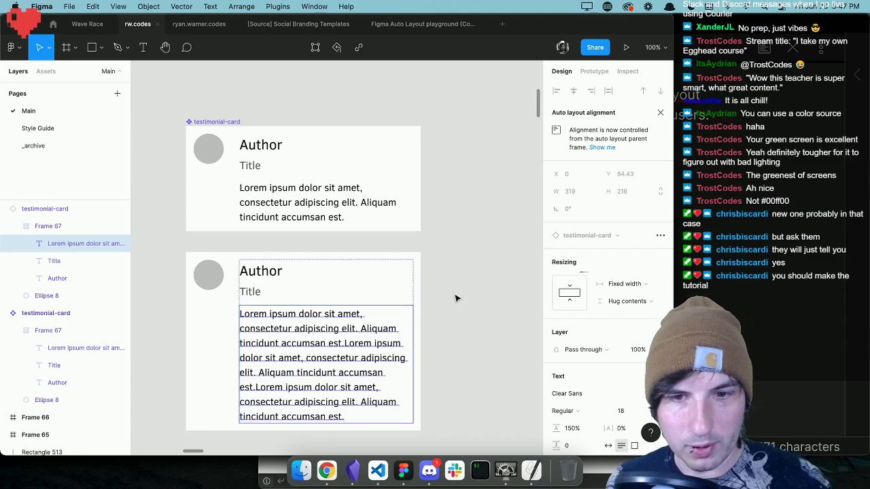
click(456, 299)
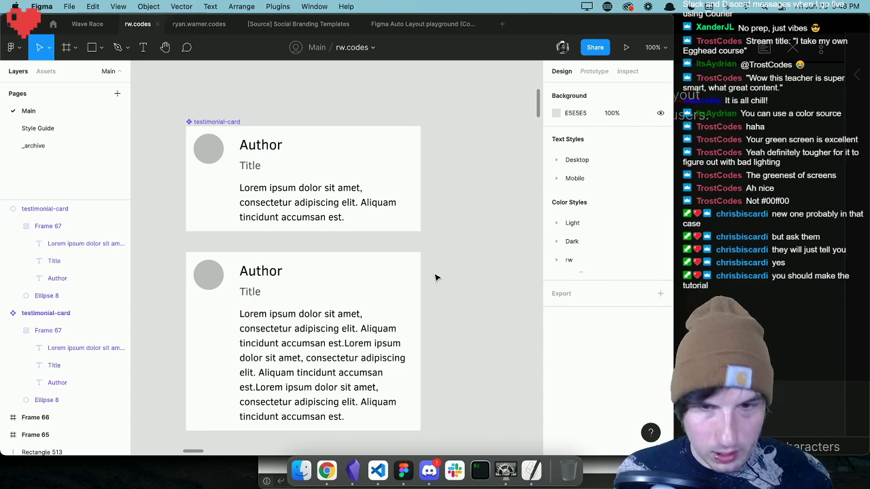
Draw a blank frame about 233 × 77 in the empty canvas area above the testimonial-card component.
scroll(435, 276, up, 5)
scroll(421, 262, left, 1)
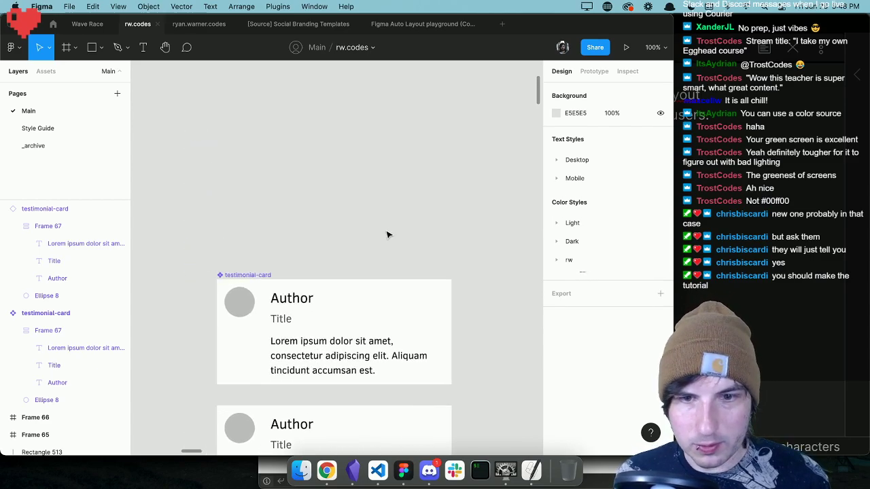
scroll(386, 235, up, 1)
scroll(387, 235, left, 1)
scroll(390, 233, up, 1)
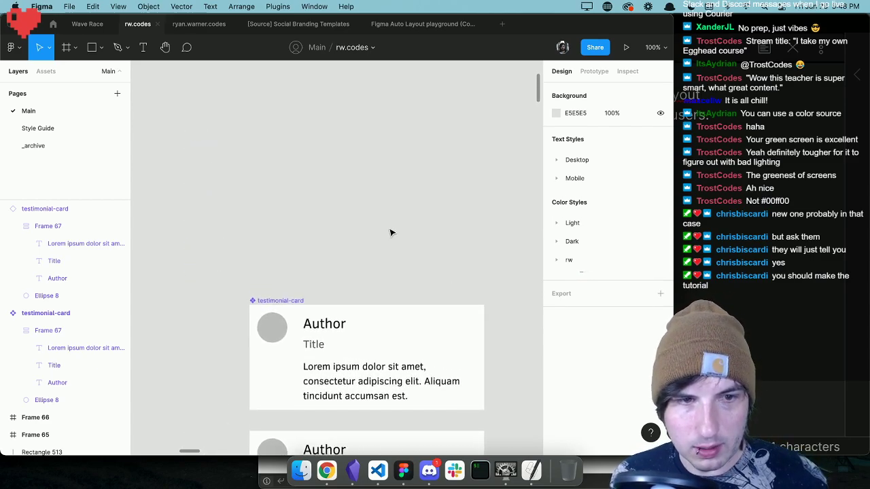
scroll(390, 232, right, 1)
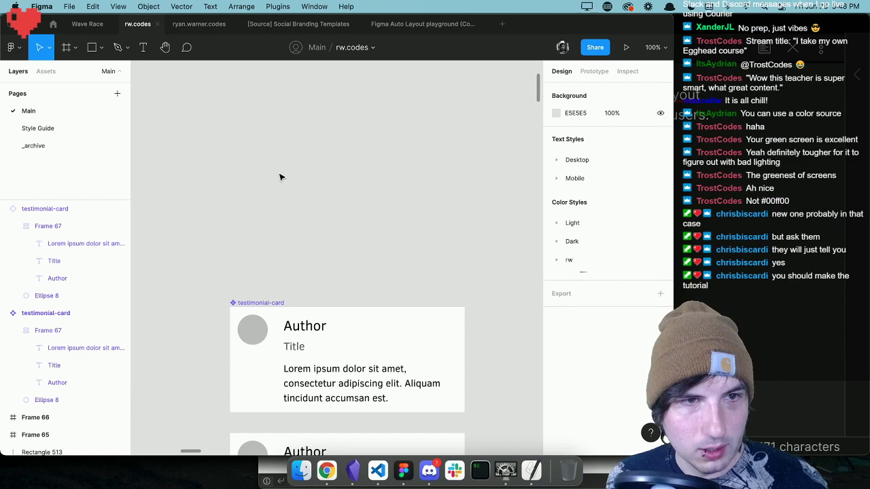
key(f)
drag(259, 161, 384, 204)
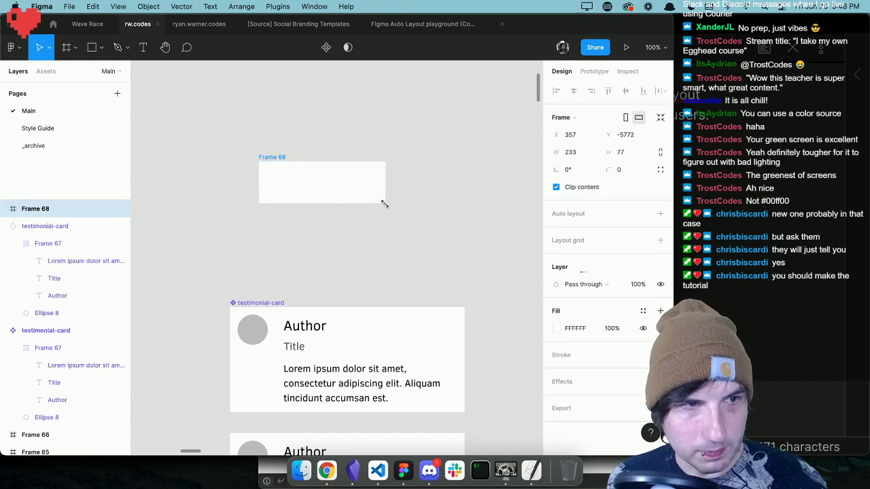
click(402, 198)
click(385, 195)
click(402, 195)
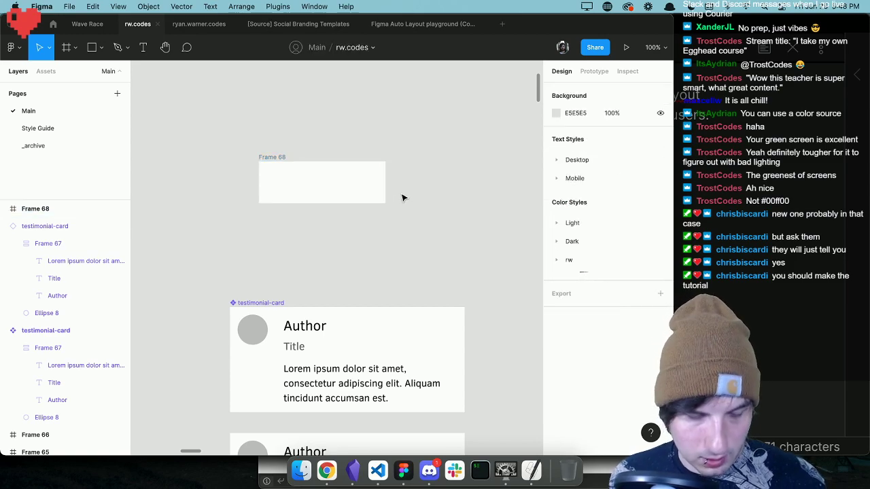
Add the text "Submit" inside the blank frame and apply auto layout to the frame.
key(t)
click(297, 191)
text(Submit)
key(Escape)
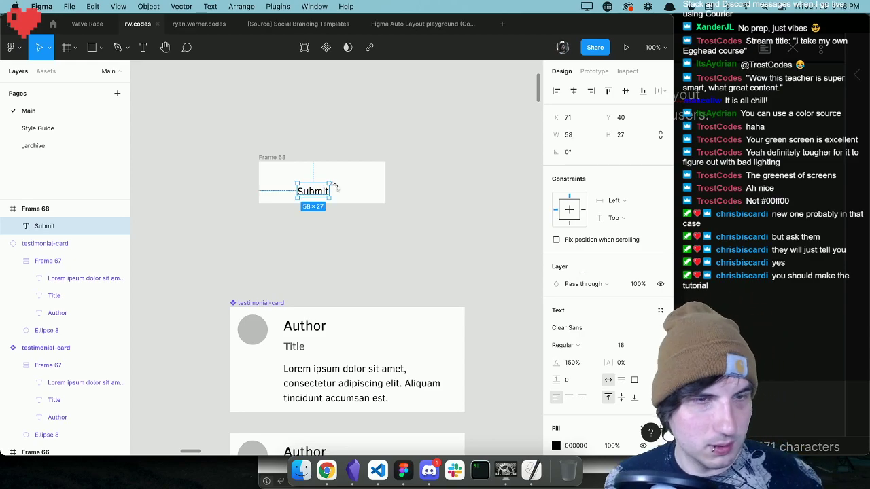
click(276, 170)
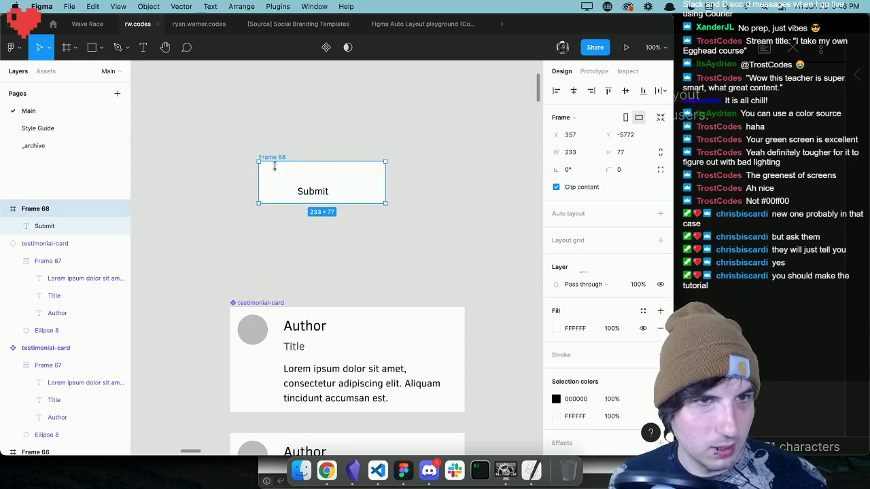
click(659, 214)
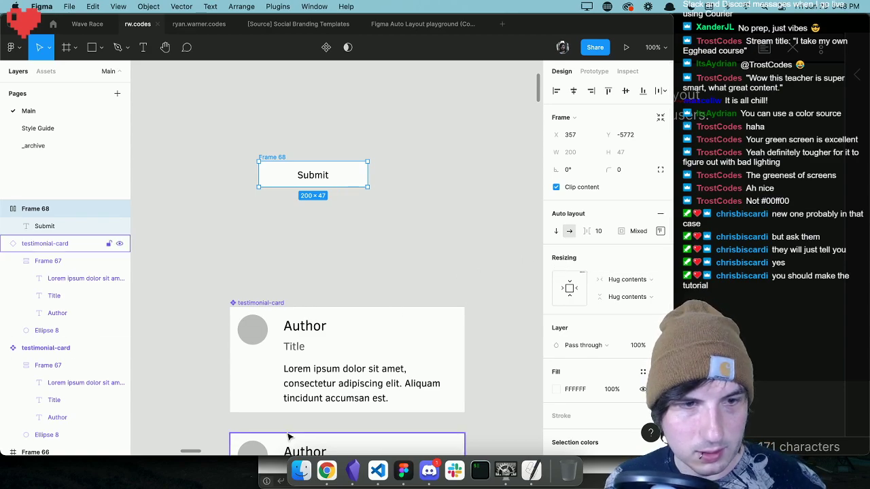
Switch to Chrome and replay the egghead adaptive button lesson from near its start at 1.5x speed.
click(326, 470)
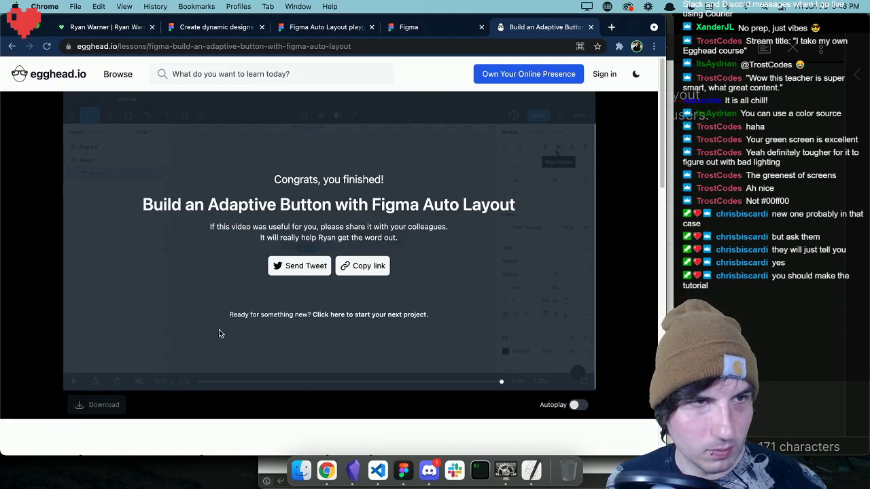
scroll(150, 326, down, 4)
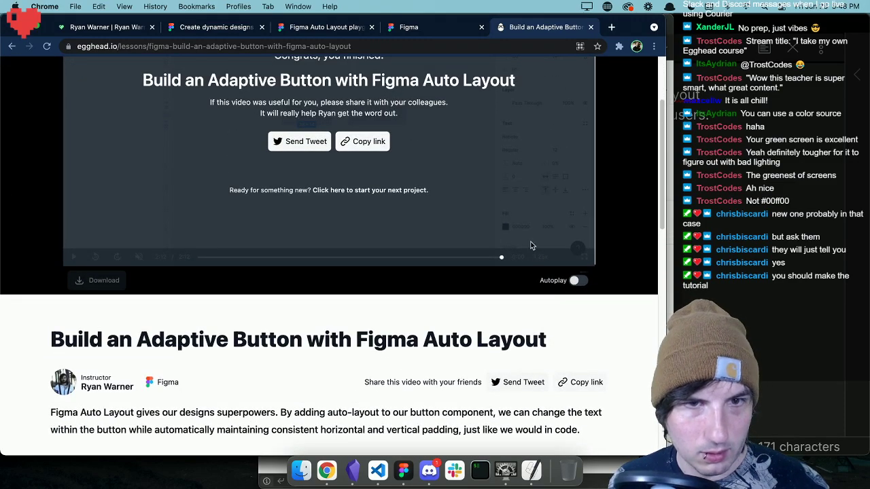
click(215, 258)
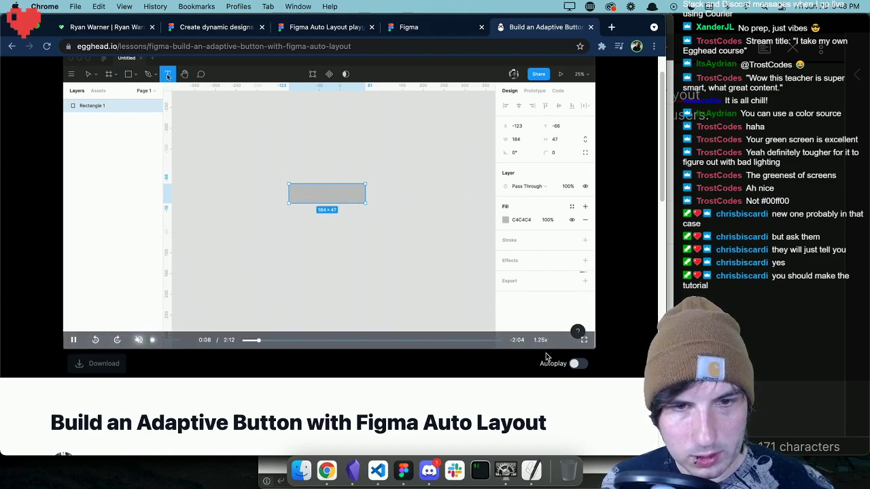
mouse_move(540, 339)
click(549, 280)
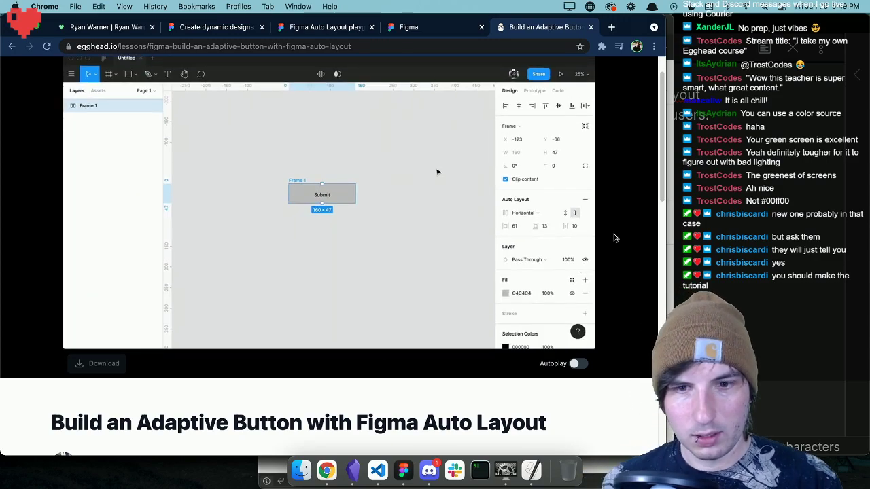
Pause the lesson video at 0:33 to examine the Submit button's auto layout settings, and resume playback.
click(327, 223)
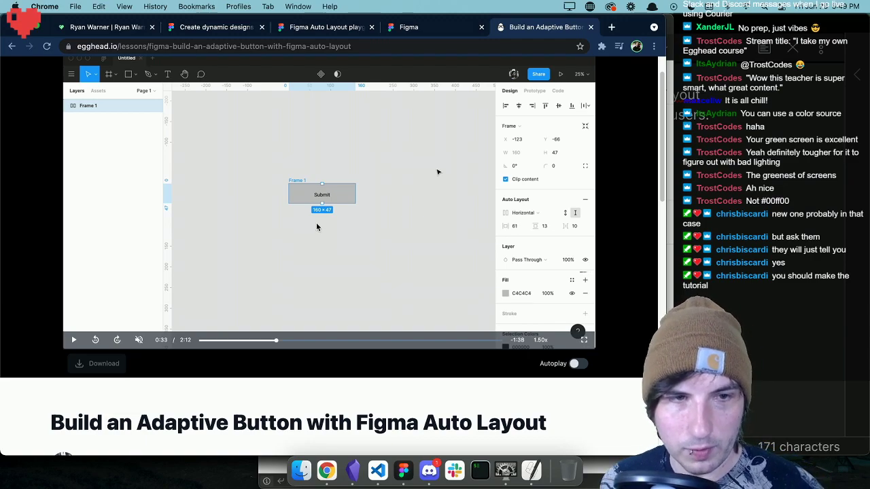
click(266, 248)
click(282, 232)
click(342, 221)
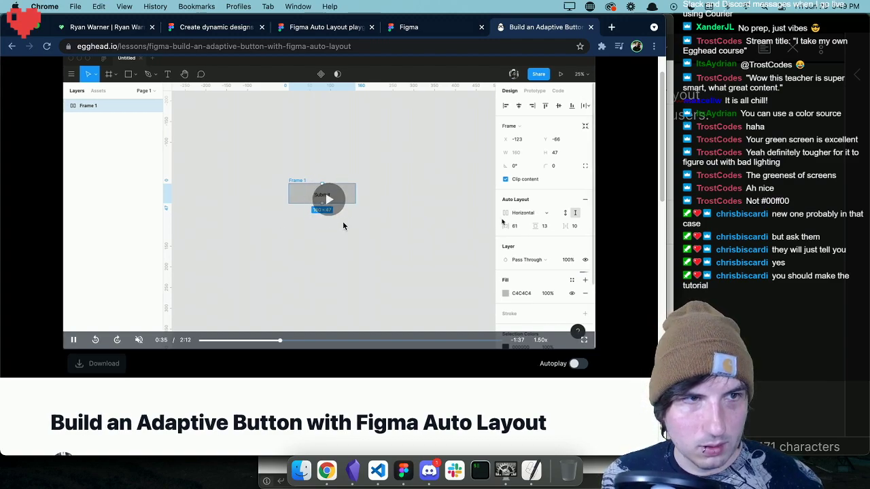
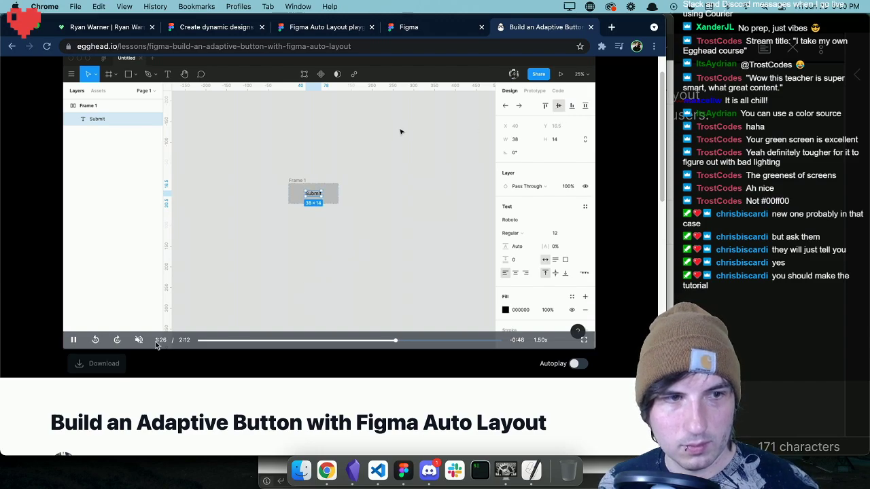
Pause the lesson video at 1:28 and switch to Figma, back to the Submit button's frame.
click(70, 345)
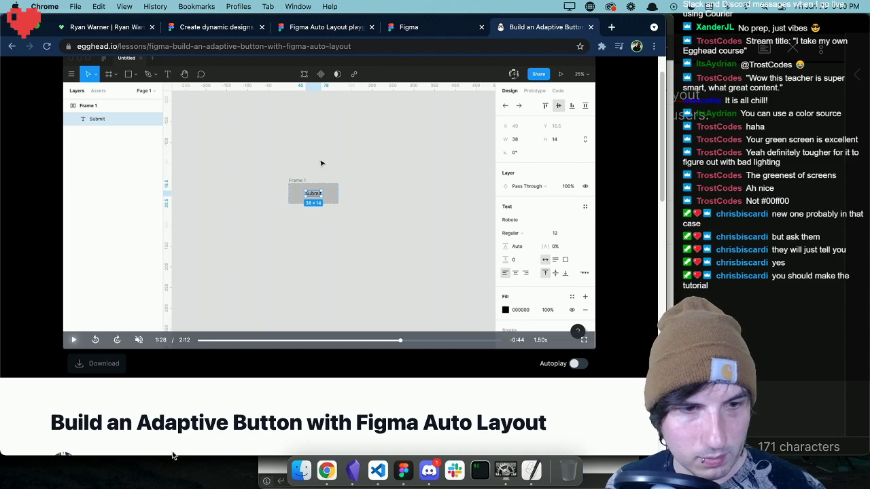
click(398, 467)
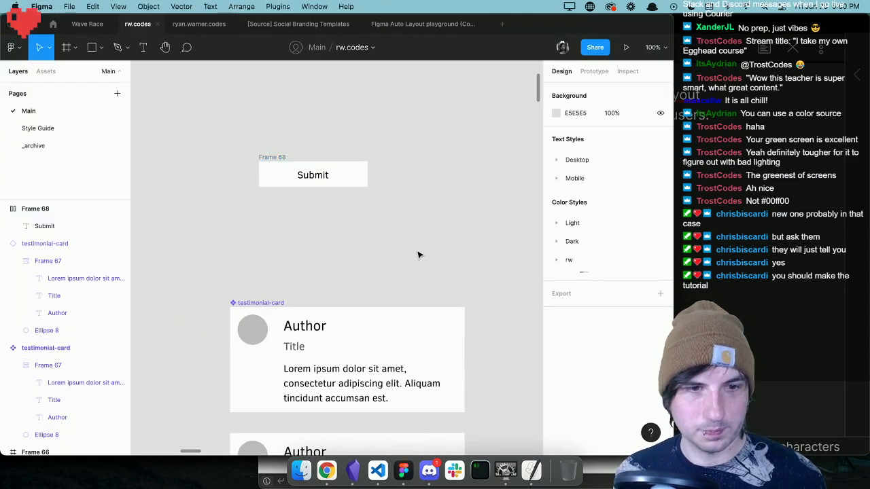
scroll(418, 255, down, 5)
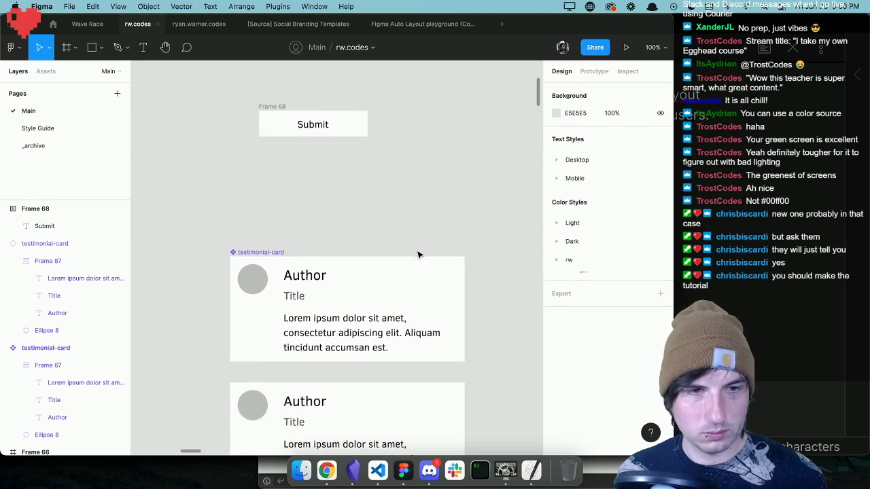
scroll(418, 252, up, 8)
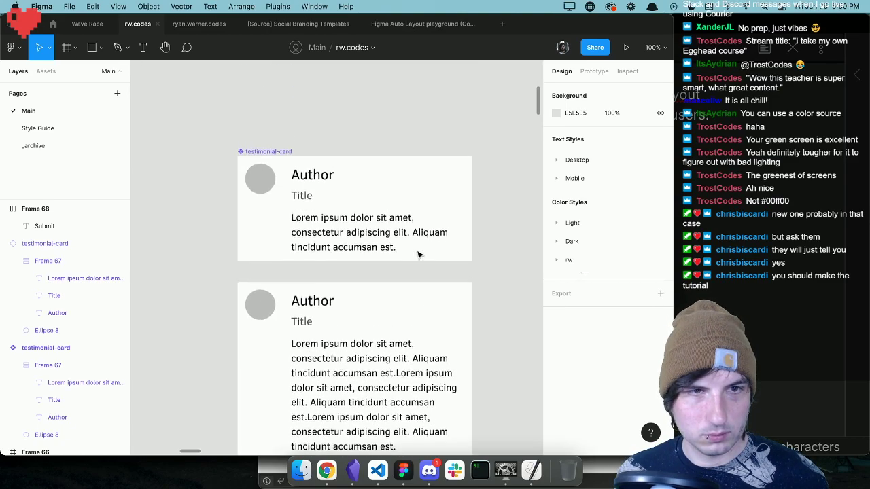
Rename the Submit button's frame as button-example.
click(344, 184)
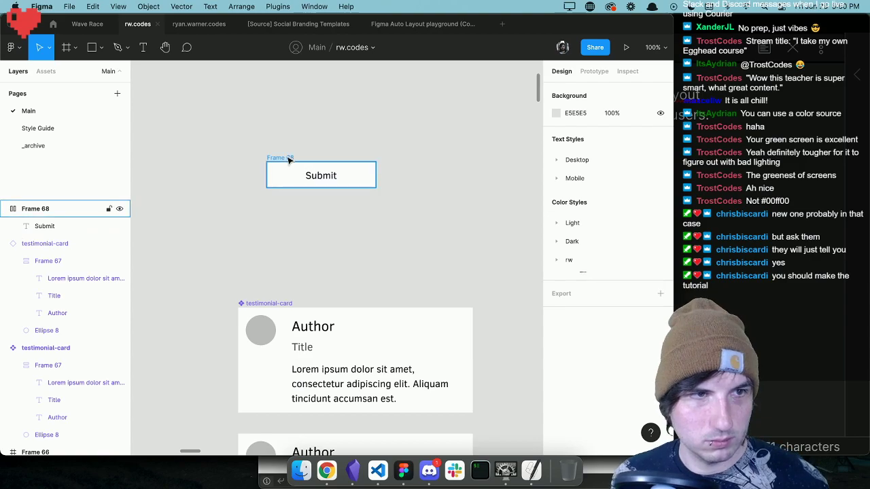
double_click(36, 210)
text(button-ex)
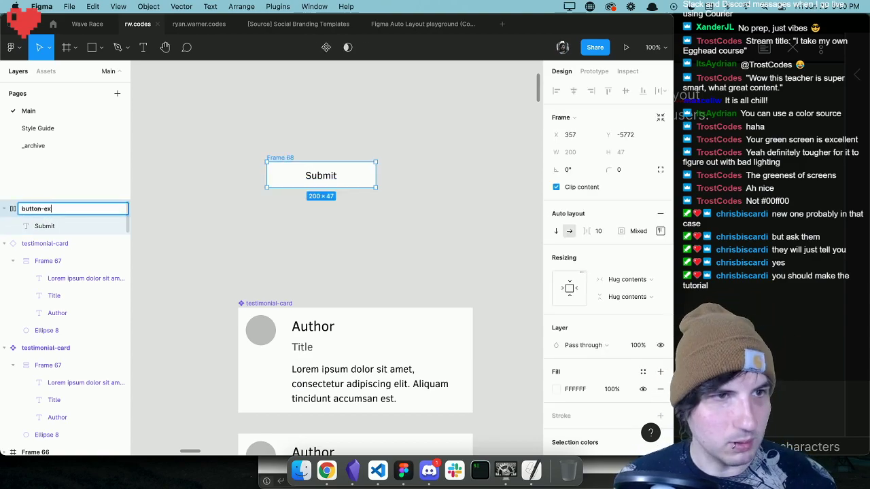
text(ample)
click(322, 121)
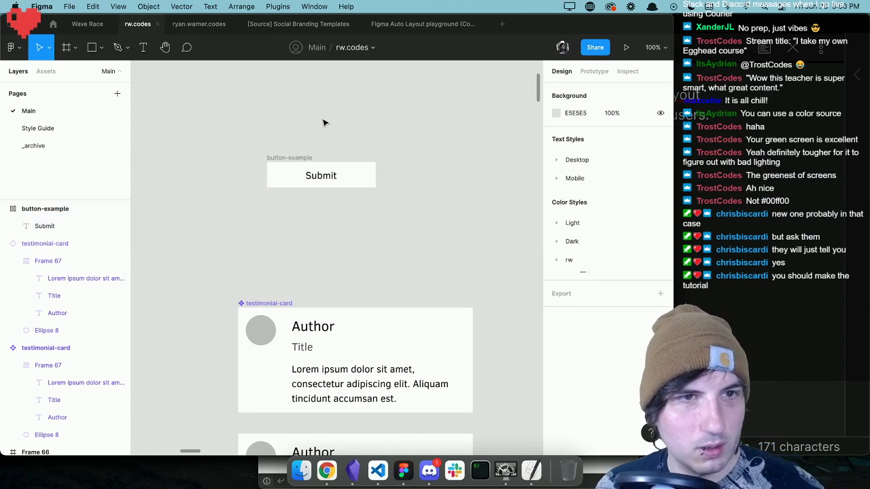
Set the auto layout spacing between items of the button-example frame to 14.
click(295, 157)
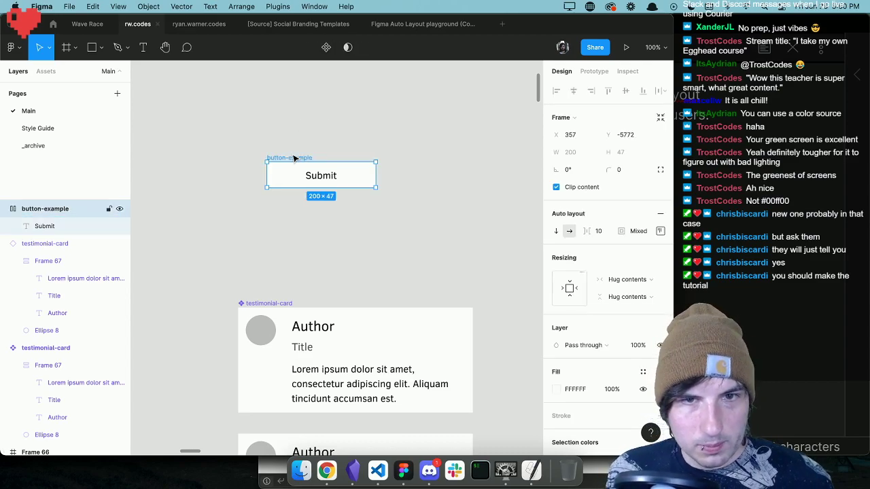
mouse_move(602, 231)
mouse_down()
mouse_move(613, 230)
mouse_move(564, 230)
mouse_move(599, 231)
mouse_move(592, 231)
mouse_up()
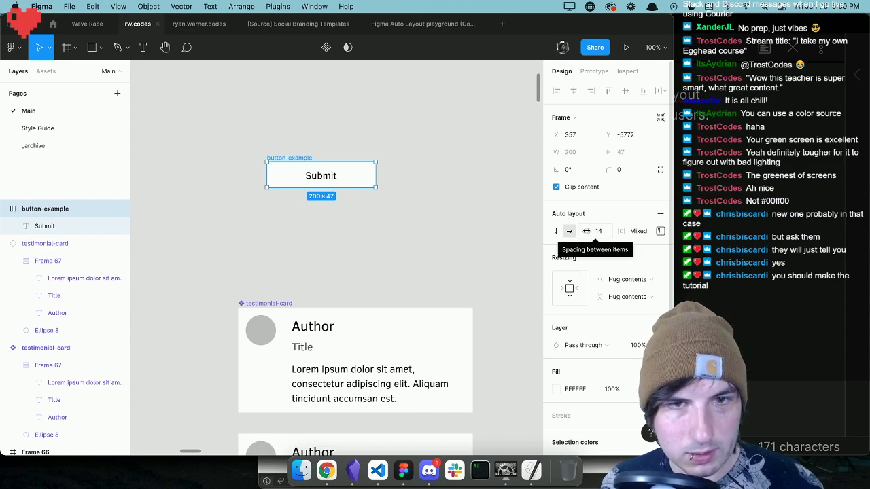
click(497, 211)
Give the button-example frame a fixed width, and change its width to 283 and its X position to 344.
click(308, 163)
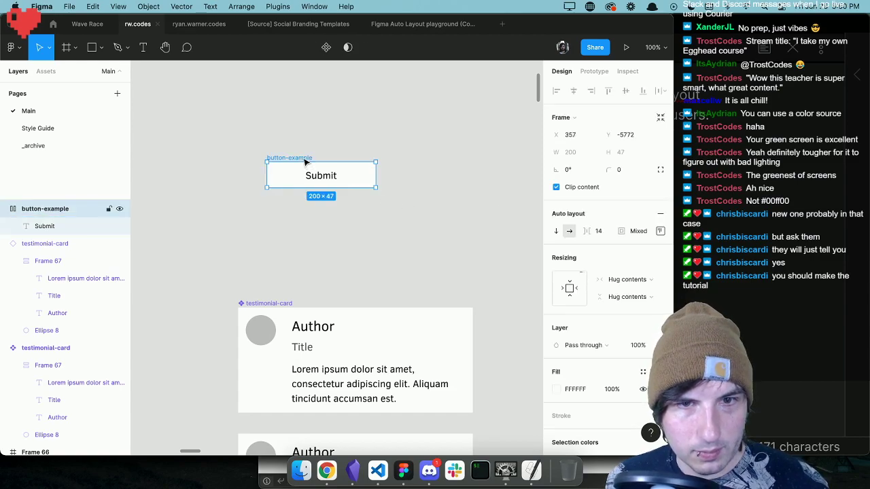
click(619, 277)
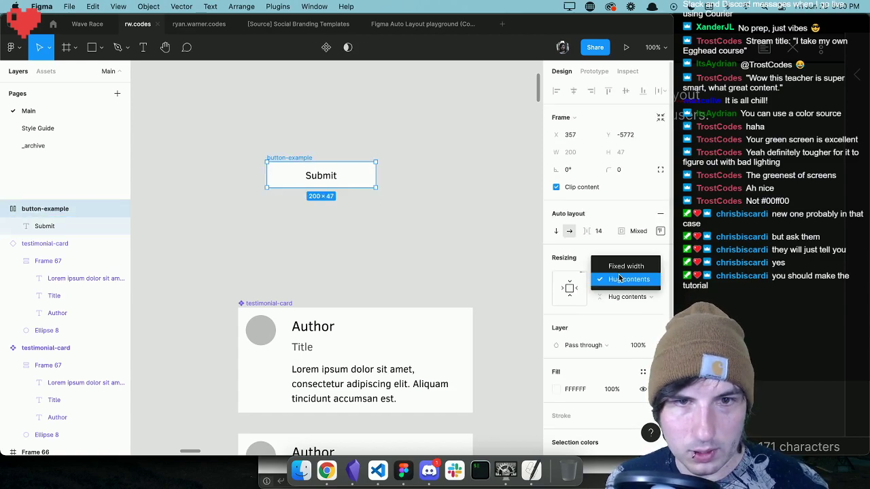
click(641, 266)
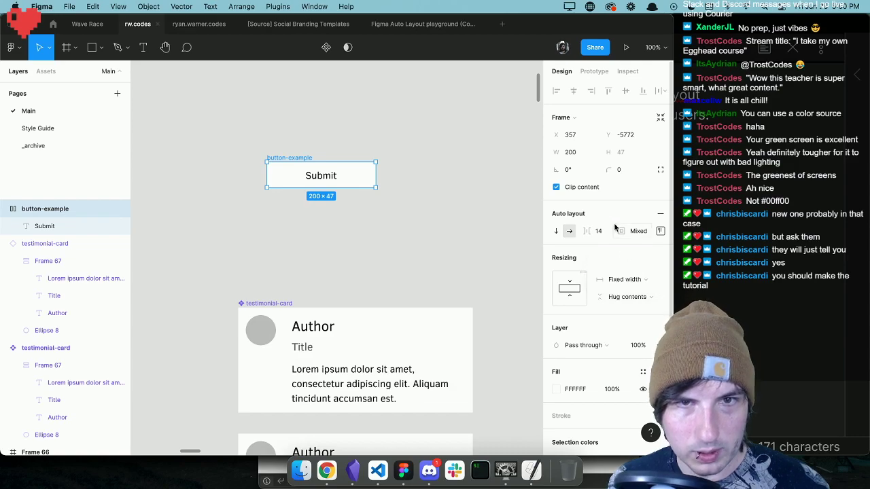
click(573, 134)
drag(557, 132, 653, 154)
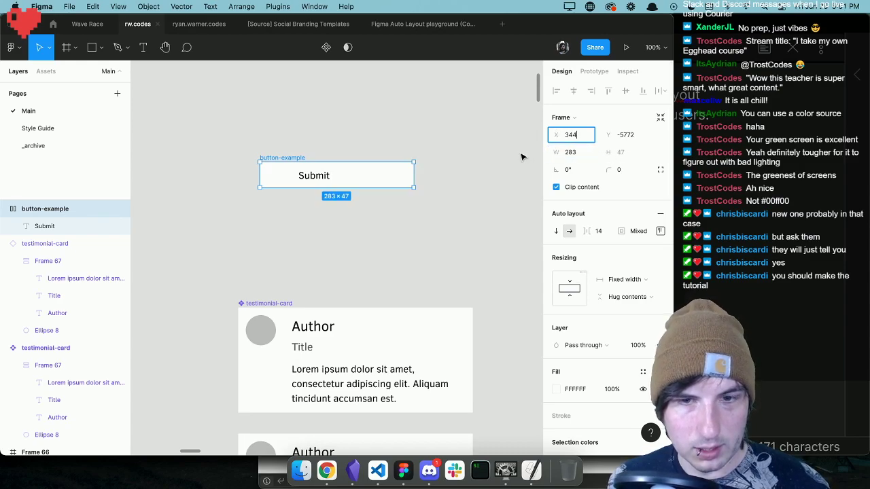
Stretch the button-example frame to a height of 144 and center its Submit text horizontally and vertically through the auto layout alignment.
click(321, 177)
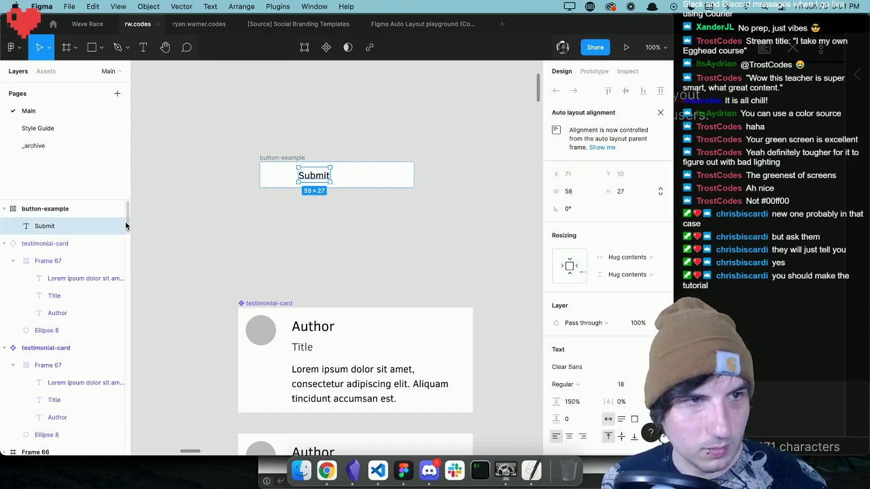
click(57, 212)
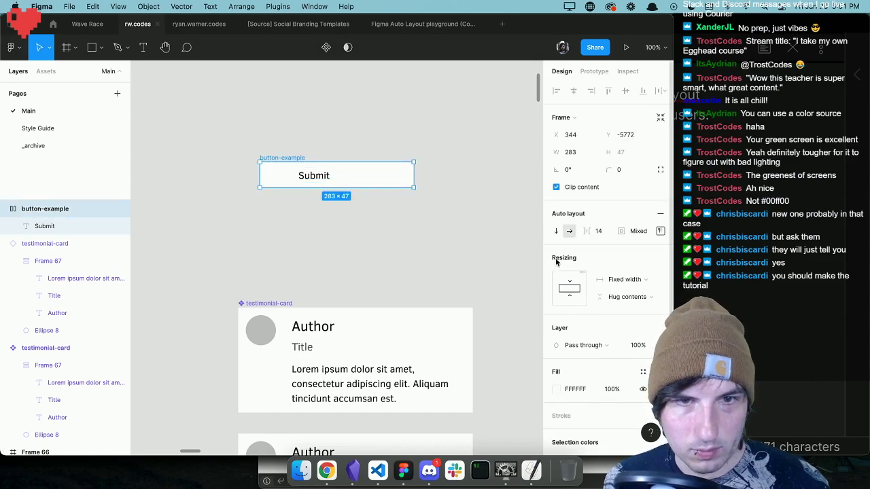
click(659, 232)
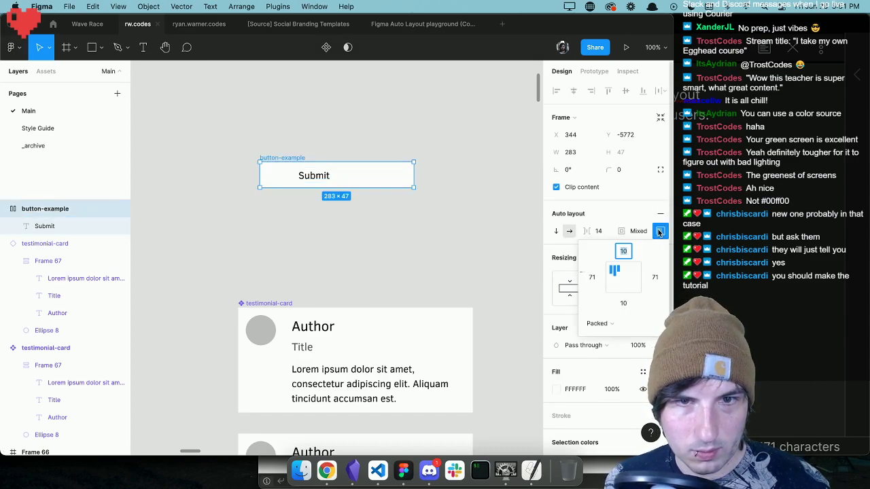
click(624, 270)
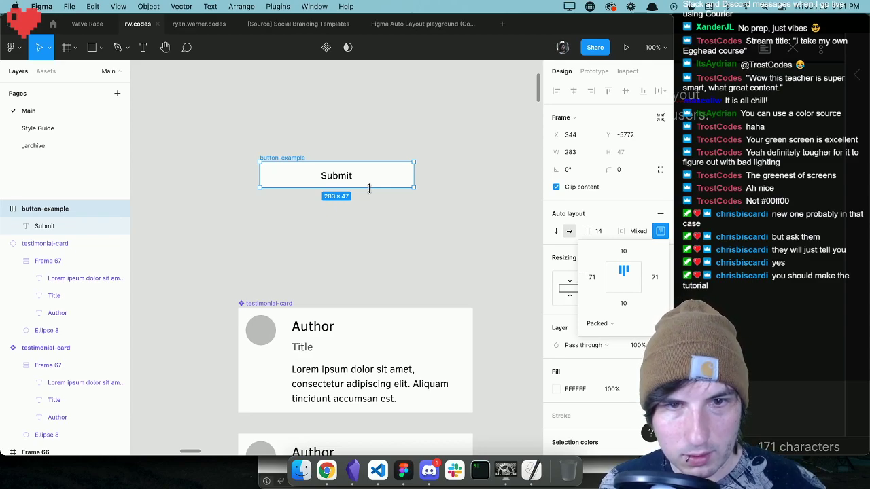
drag(369, 188, 378, 240)
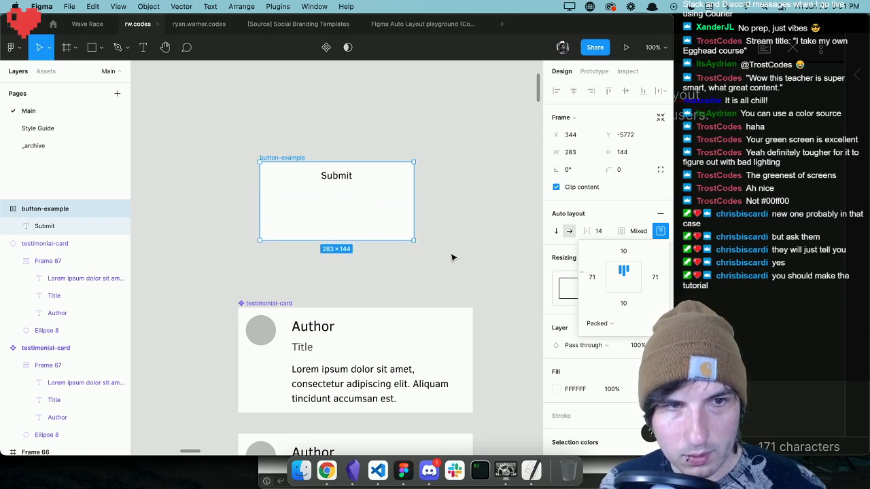
click(619, 277)
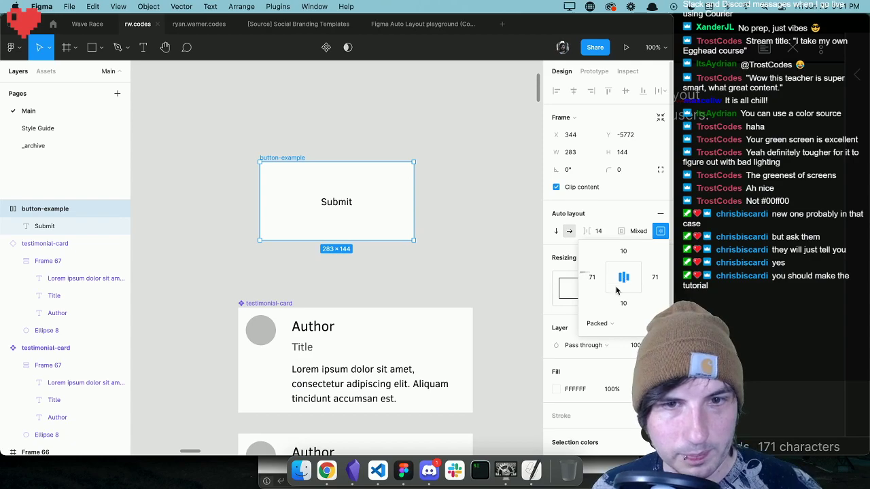
Try the Space between distribution on the button-example frame, and return it to Packed with centered alignment.
click(609, 323)
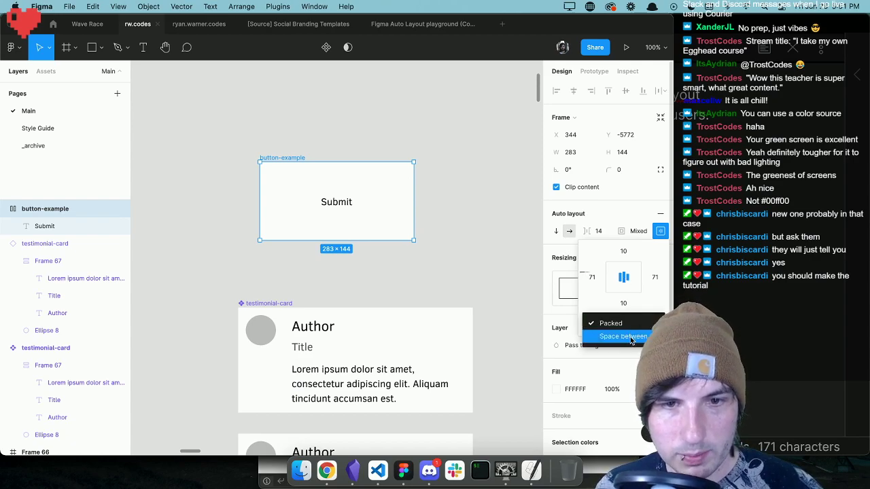
click(630, 338)
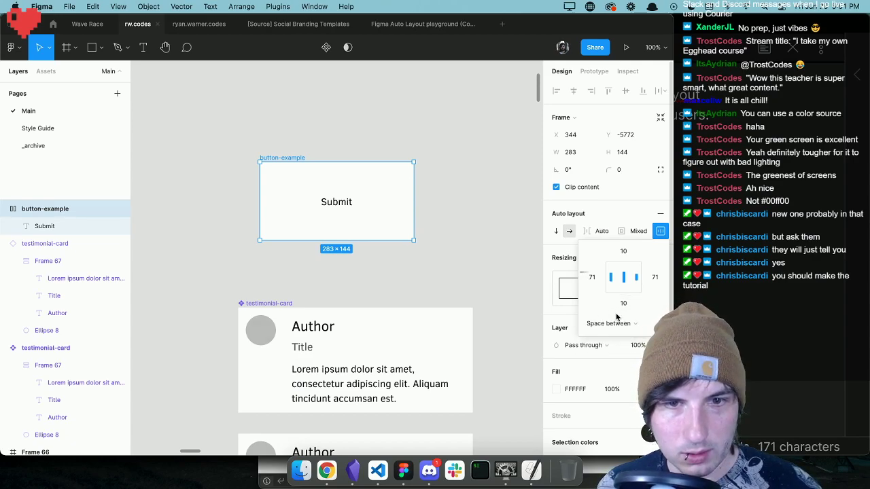
click(618, 323)
click(615, 310)
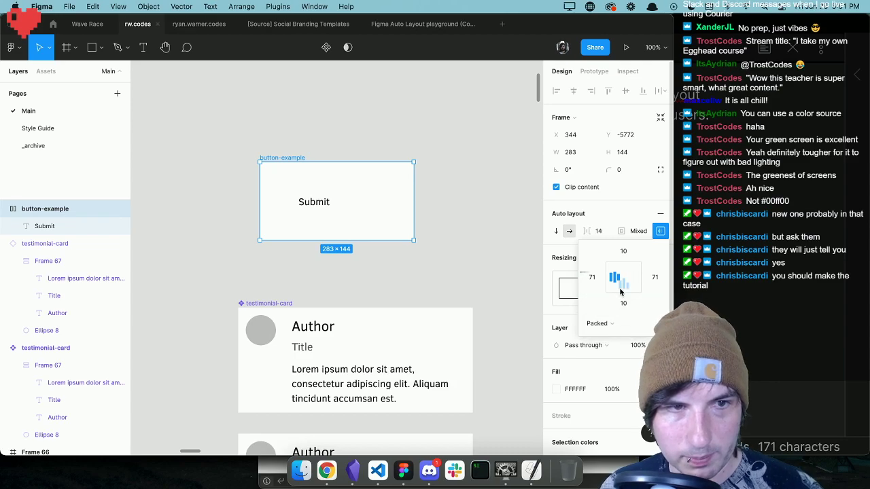
click(620, 285)
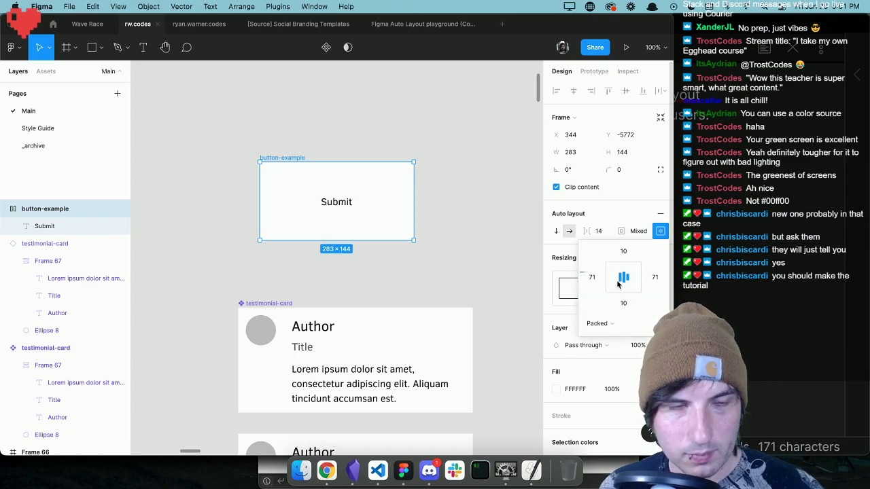
Replace the Submit text with the long filler text "kjhaskjhdkljashdkljhasdkjh askjl hdkljash dkljha sdkjh" to test the fixed-width frame.
click(485, 264)
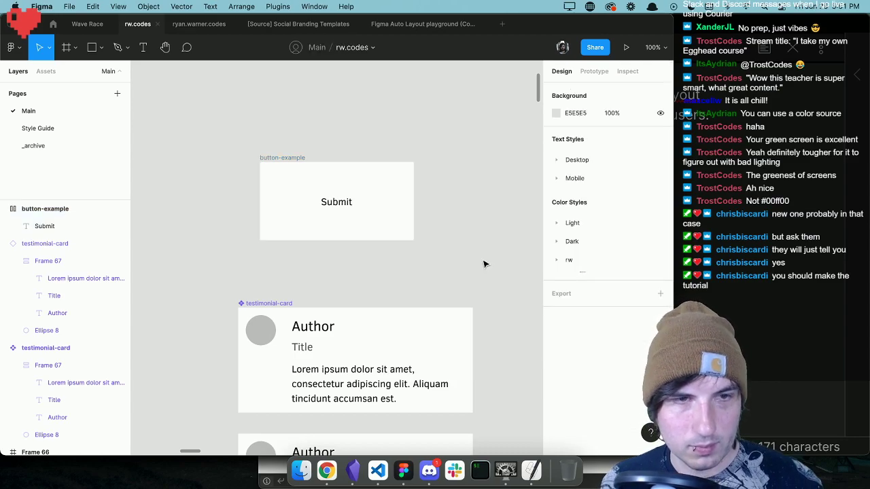
double_click(330, 202)
text(kjhaskjhdkljashdkljhasdkjh askjl hdkljash dkl)
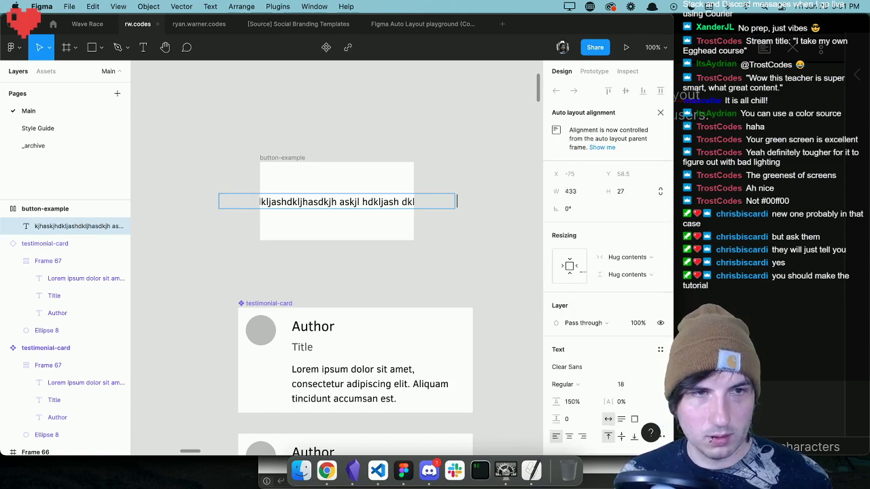
key(Escape)
click(352, 123)
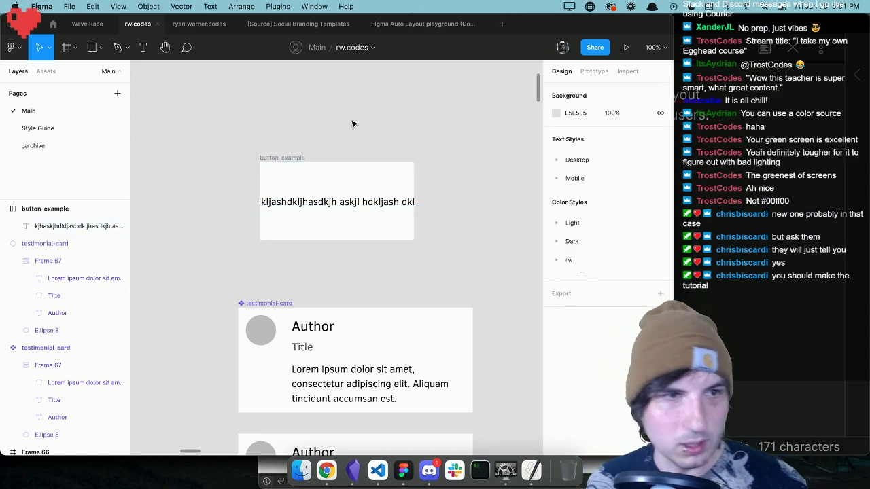
Change the horizontal resizing of the button-example frame from Fixed width to Hug contents.
click(289, 157)
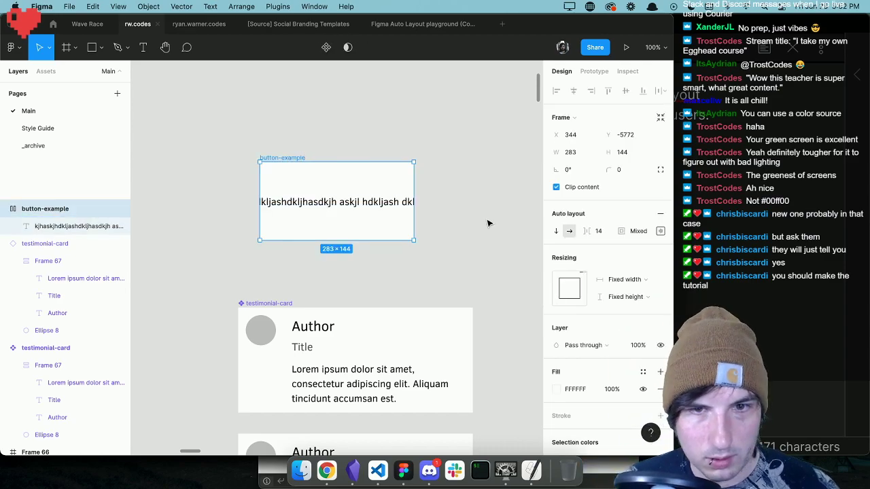
click(635, 279)
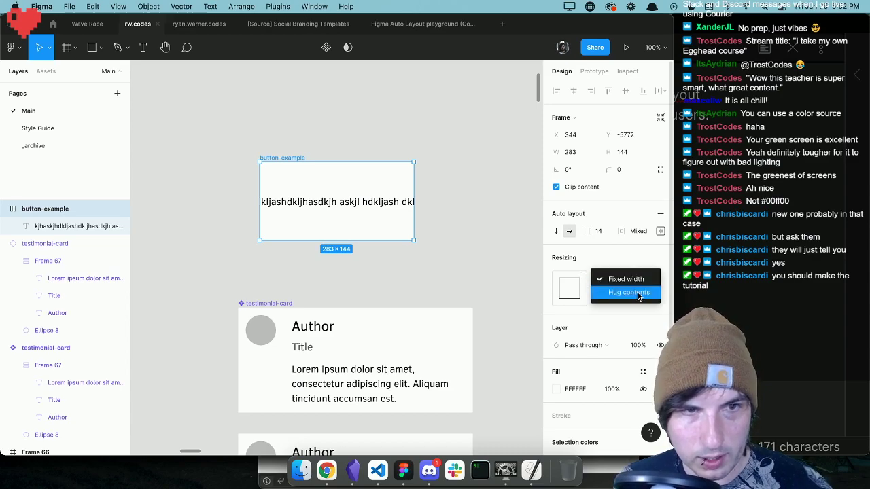
click(637, 293)
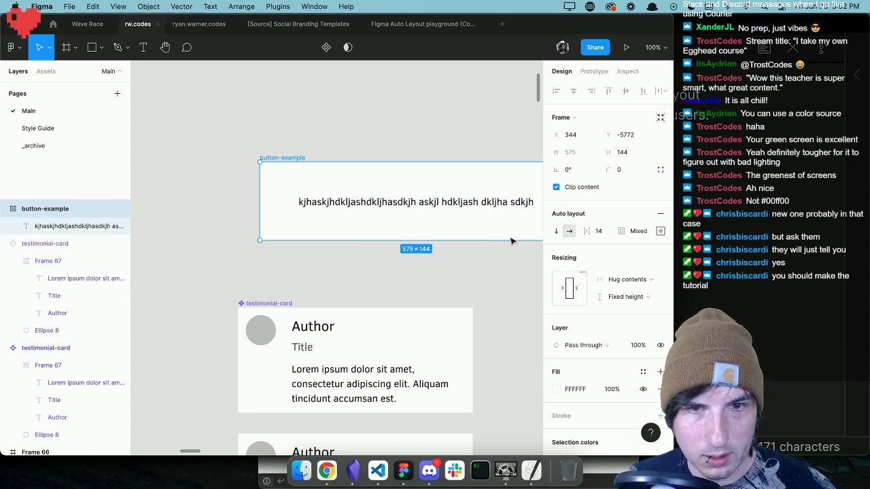
scroll(454, 240, right, 5)
scroll(456, 239, right, 1)
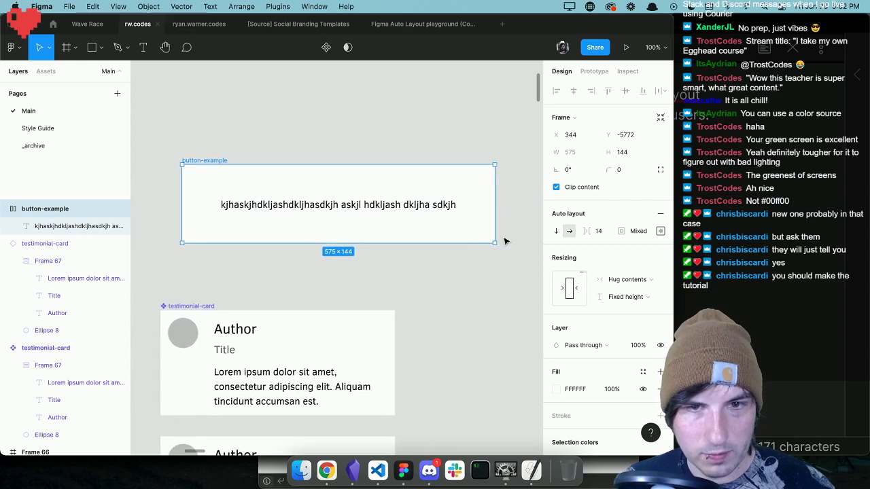
click(526, 219)
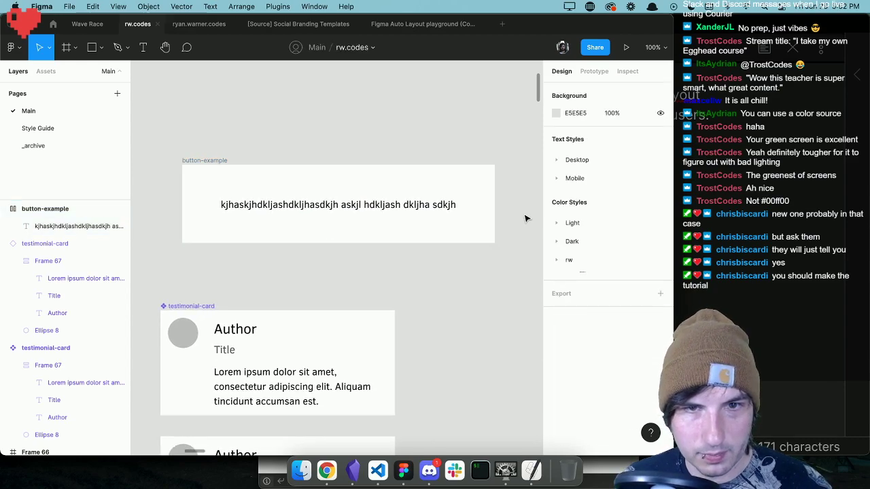
Replace the long filler text in the button-example frame with "Submit".
click(252, 170)
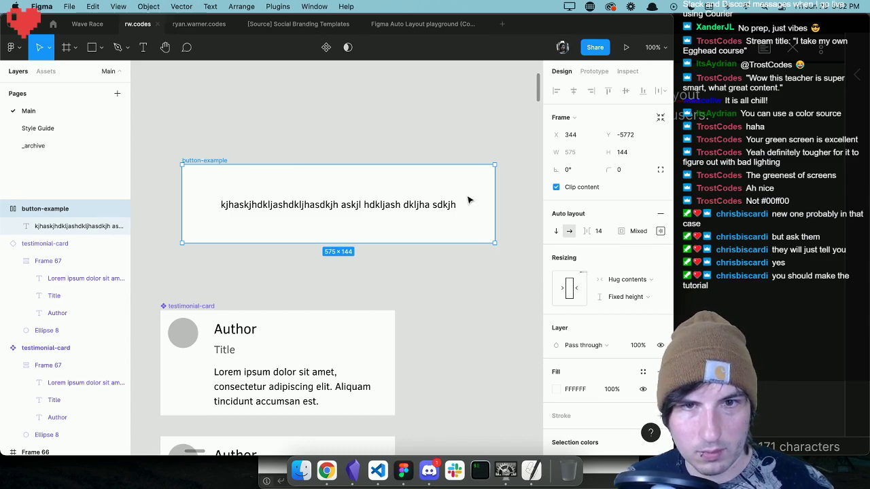
double_click(405, 198)
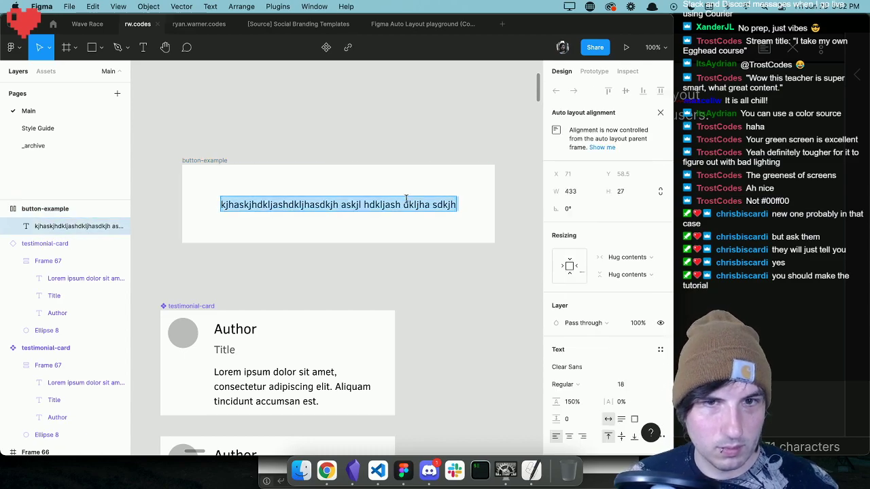
text(Button)
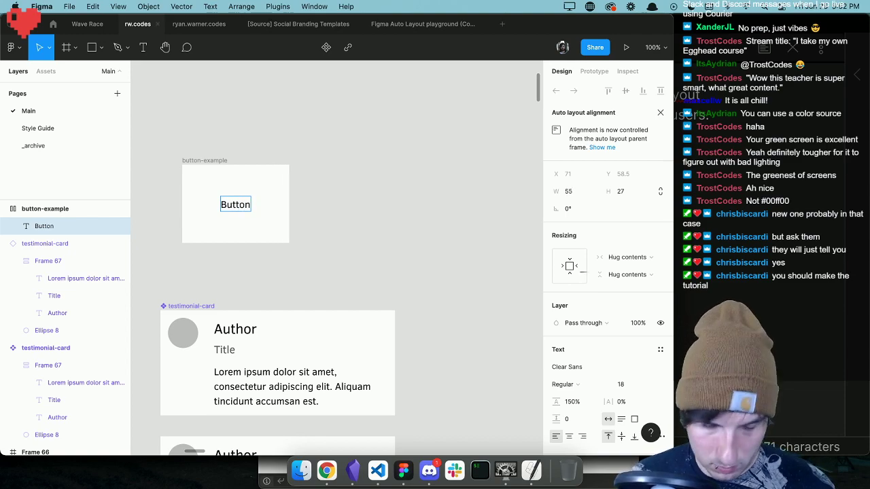
key(BackSpace)
key(BackSpace)
key(BackSpace)
key(BackSpace)
key(BackSpace)
key(BackSpace)
text(Su)
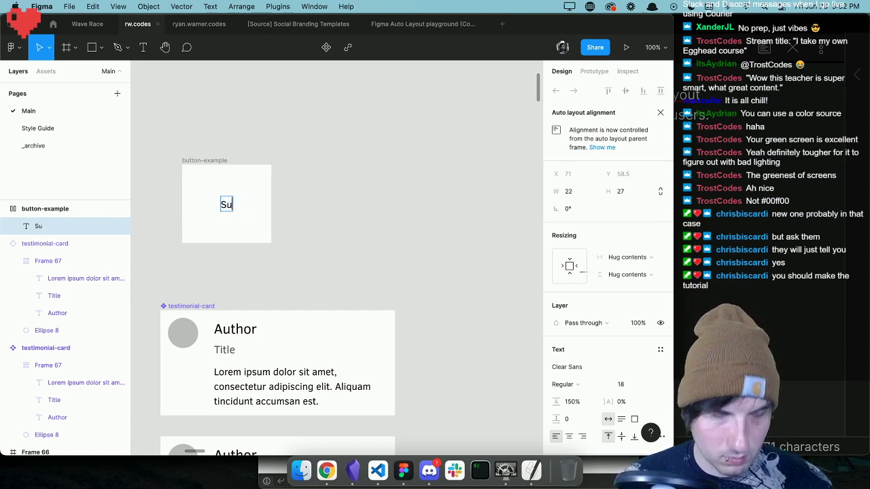
text(bmit)
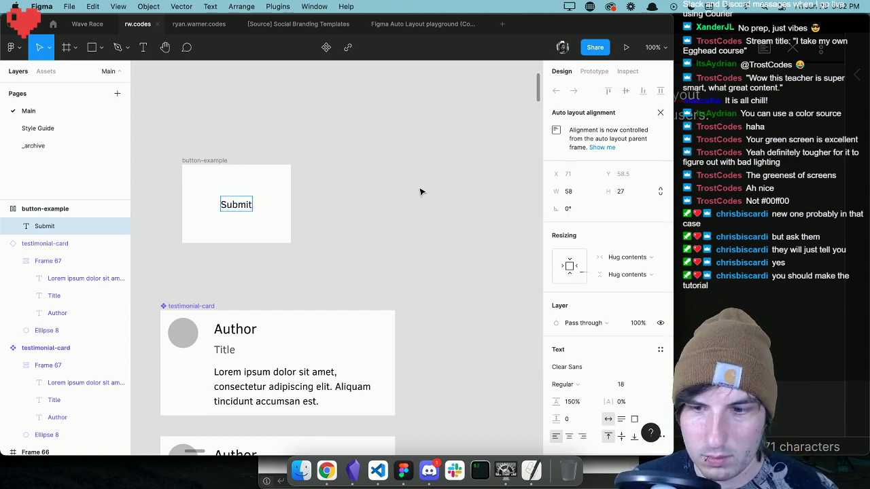
key(Escape)
click(407, 192)
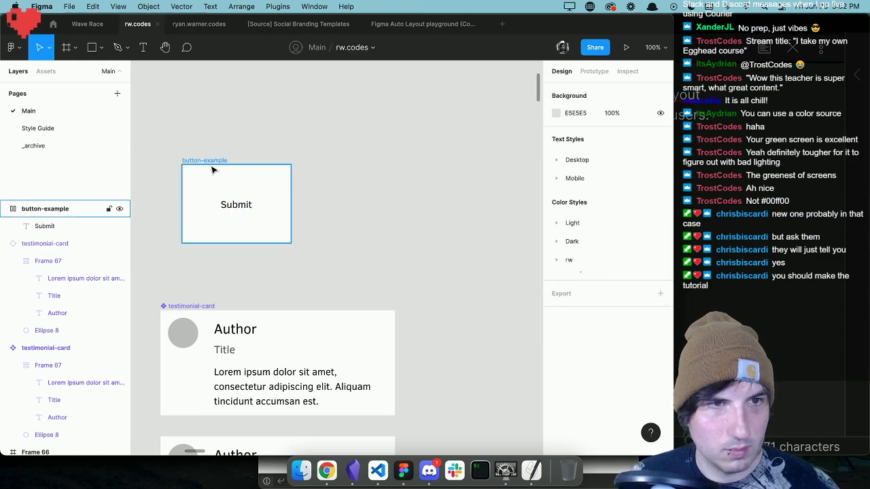
click(211, 163)
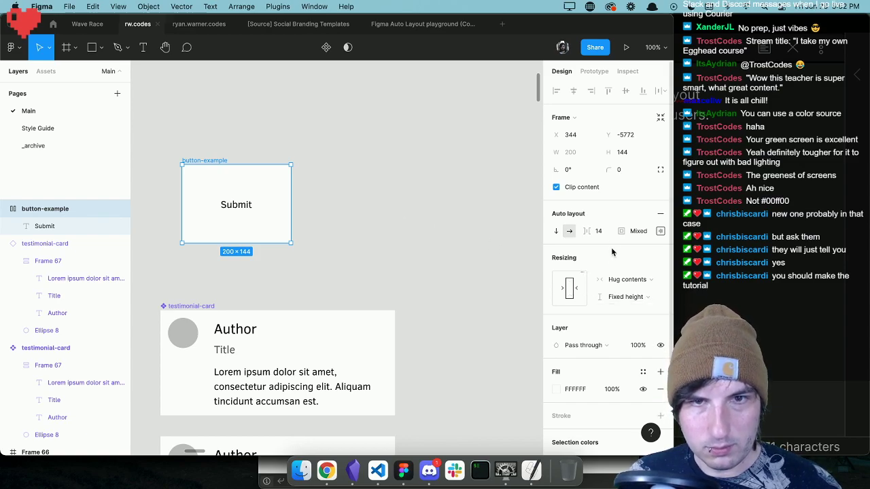
scroll(249, 166, left, 3)
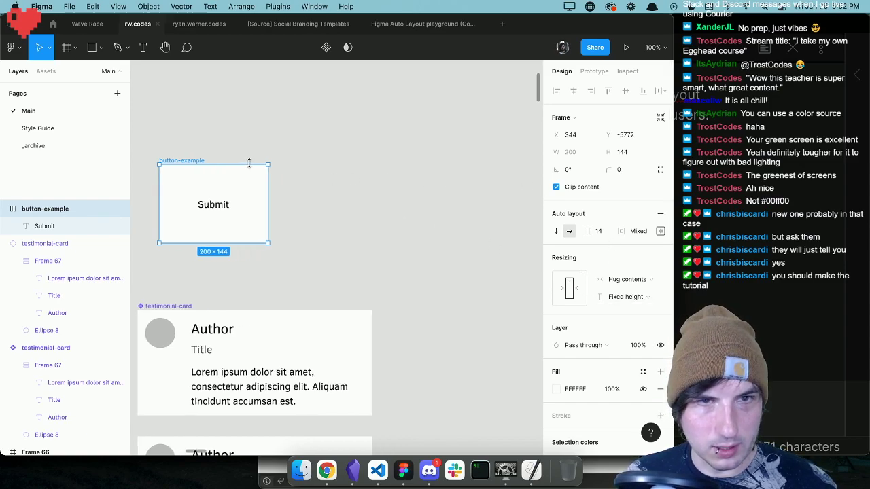
scroll(251, 167, left, 3)
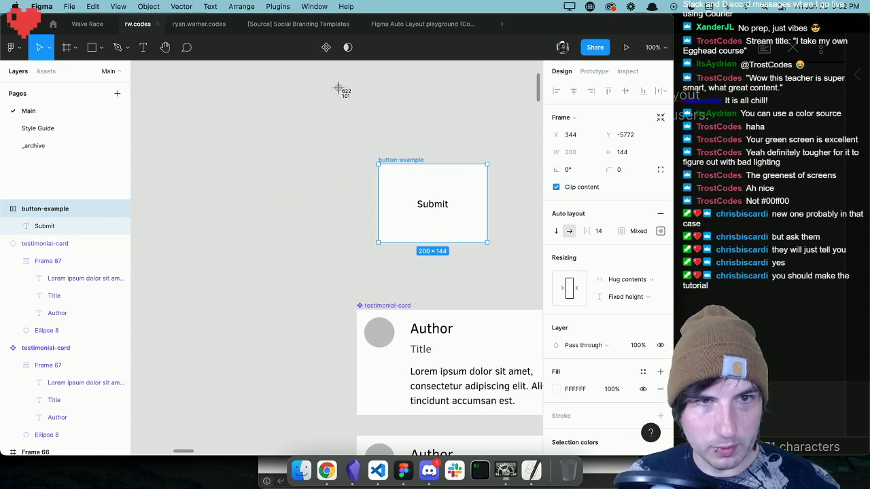
drag(358, 54, 670, 308)
scroll(467, 205, right, 3)
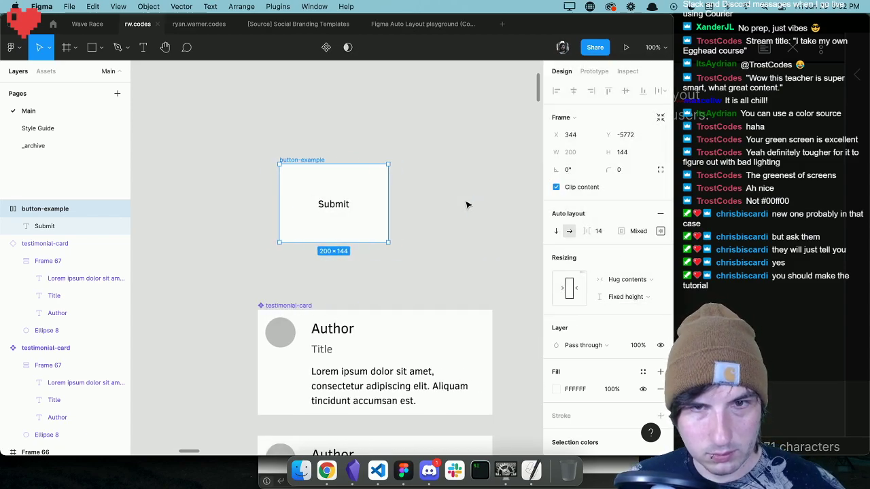
scroll(467, 204, right, 1)
click(469, 197)
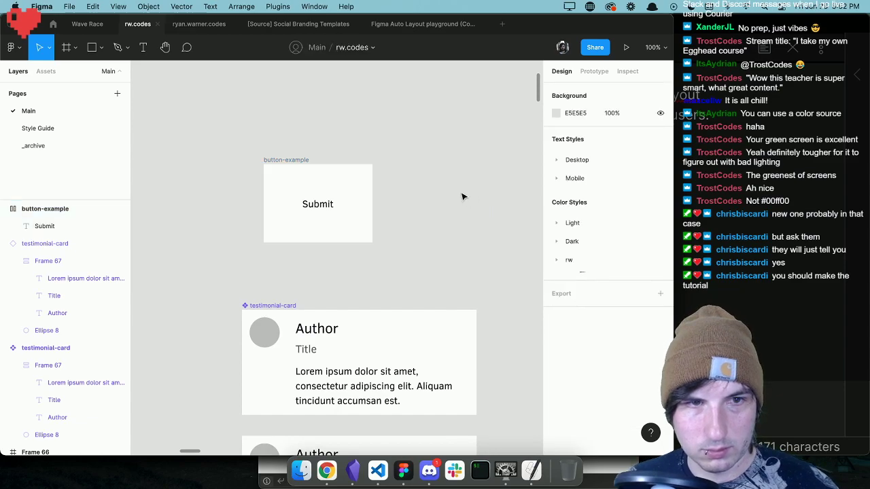
Duplicate the button-example frame beside the original and select the copy.
click(292, 161)
scroll(381, 175, left, 1)
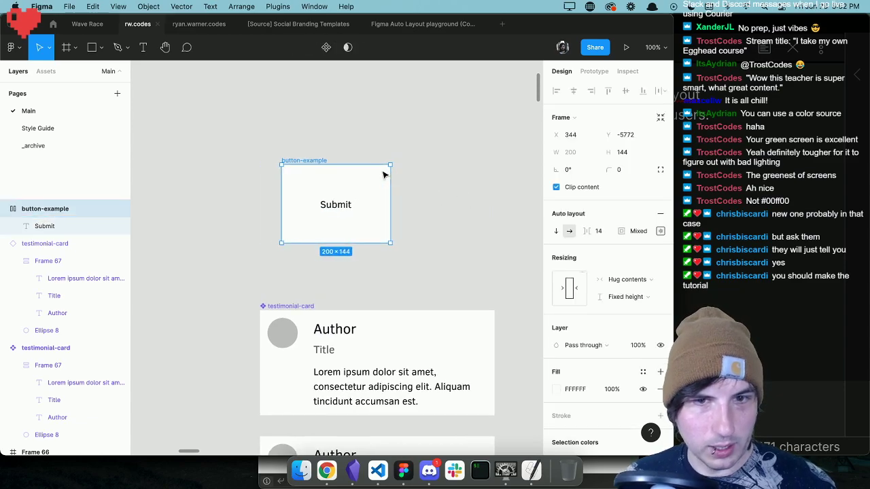
scroll(394, 175, up, 3)
key(ctrl+v)
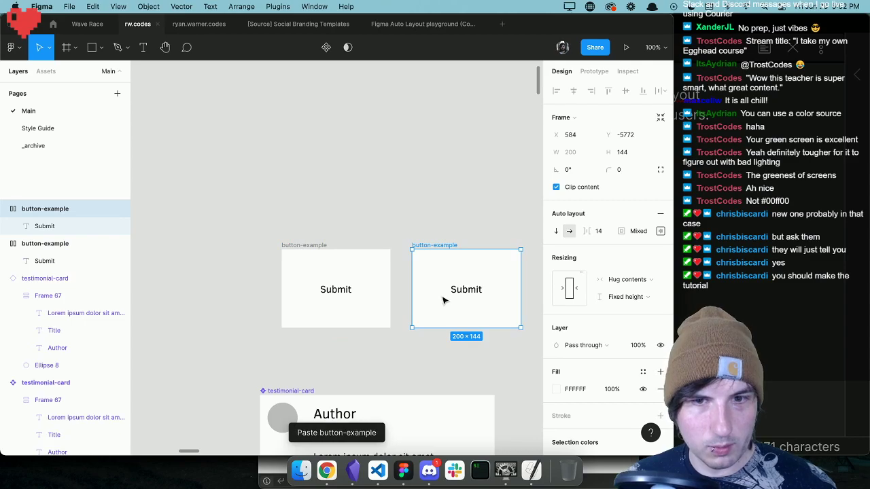
click(466, 289)
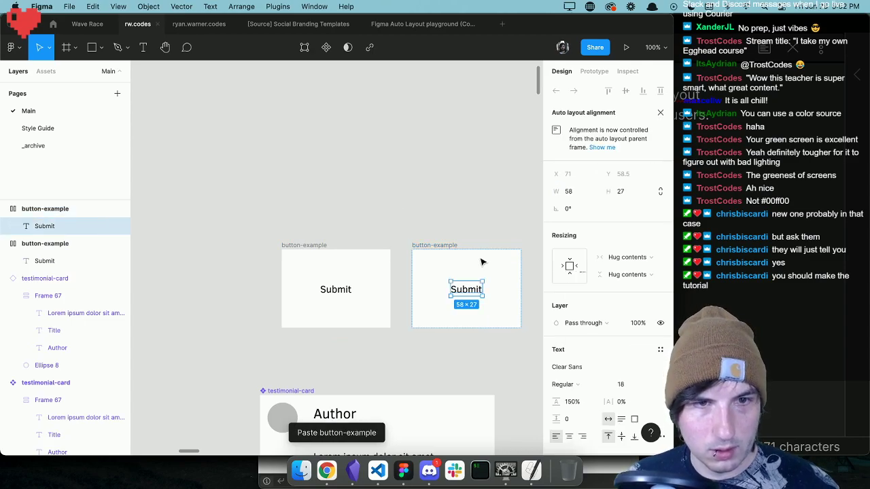
key(Escape)
key(Escape)
click(439, 253)
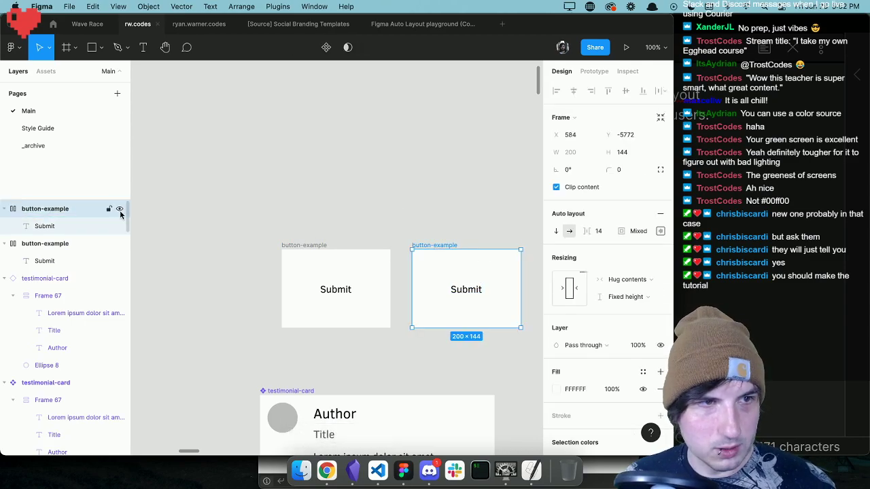
Rename the duplicated button-example frame as nav.
double_click(56, 210)
text(n)
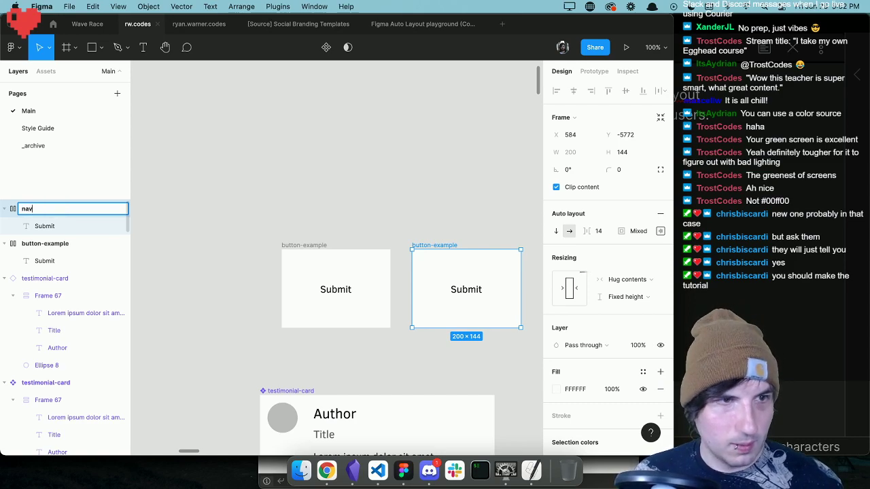
text(av)
key(Return)
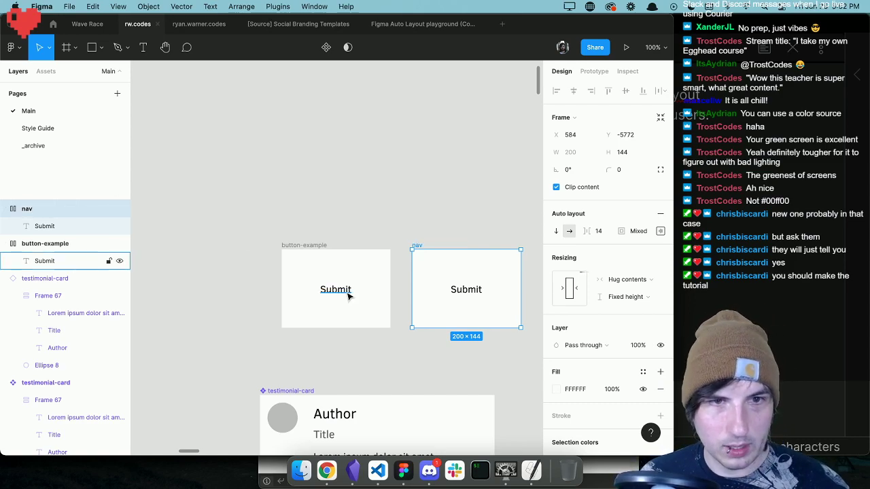
Move the nav frame directly above the button-example frame, and delete it.
drag(426, 261, 307, 135)
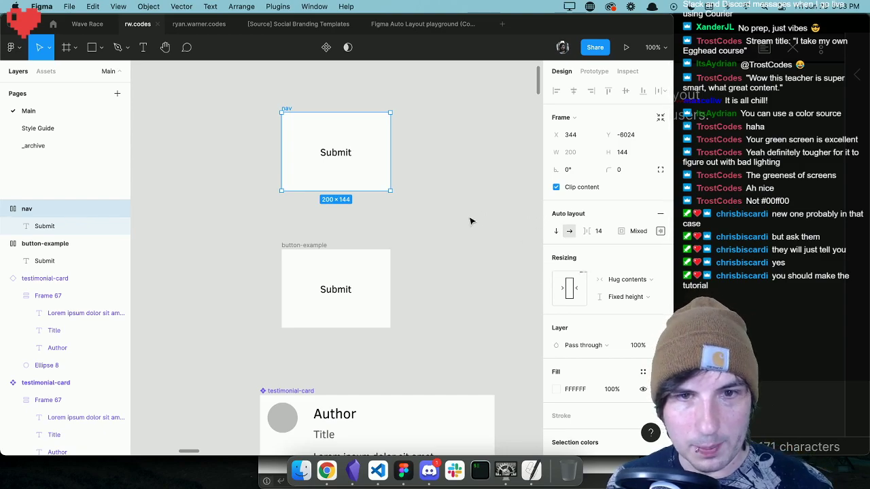
click(392, 210)
click(288, 111)
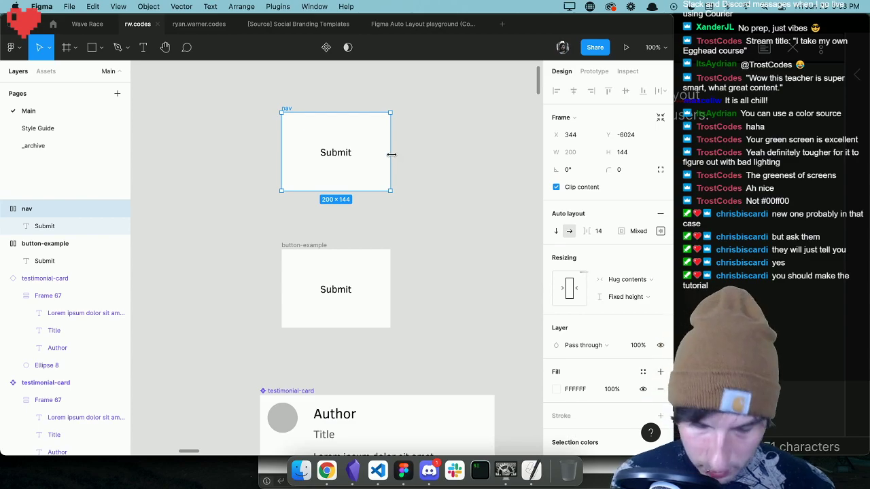
key(Delete)
Draw a wide, shallow frame of about 673 by 55 above the button-example frame.
key(f)
drag(260, 110, 446, 141)
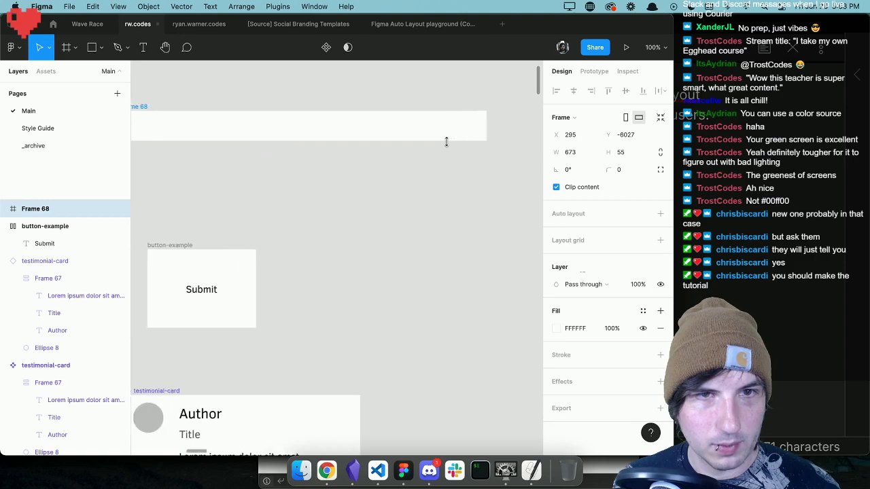
scroll(446, 141, left, 5)
click(441, 183)
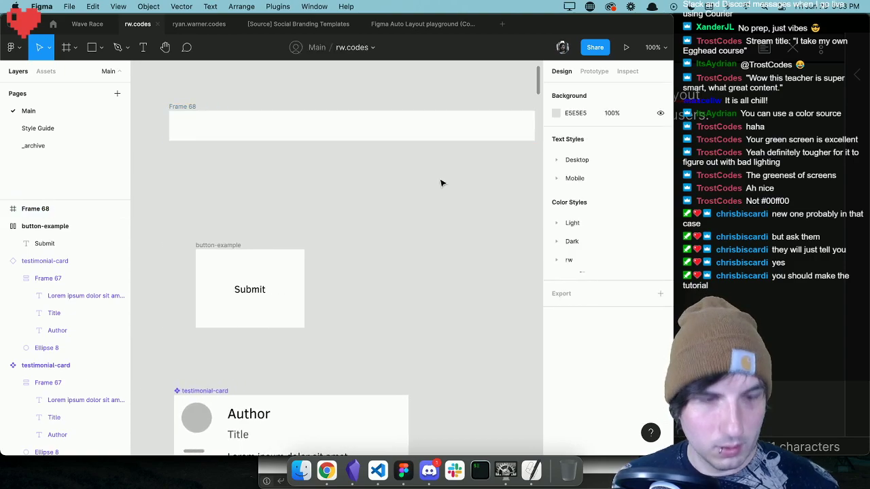
Add the text "BrandName" near the left end of the new wide frame.
key(t)
click(185, 124)
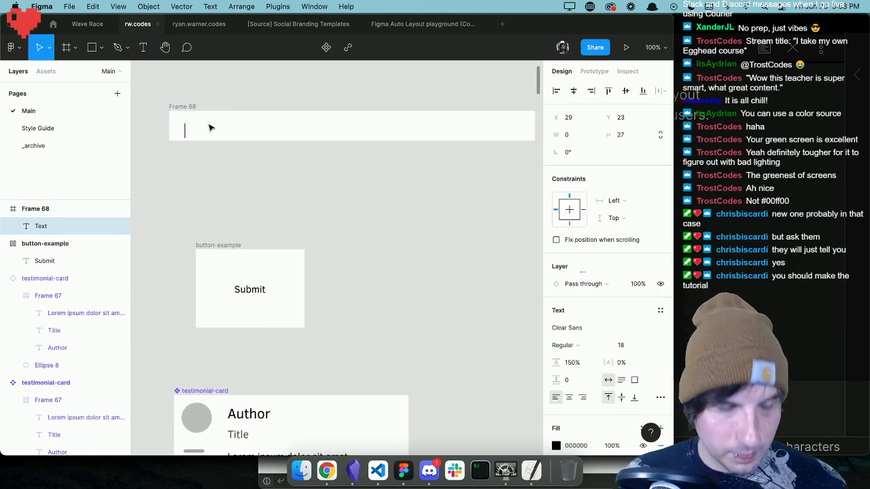
text(Brand Na)
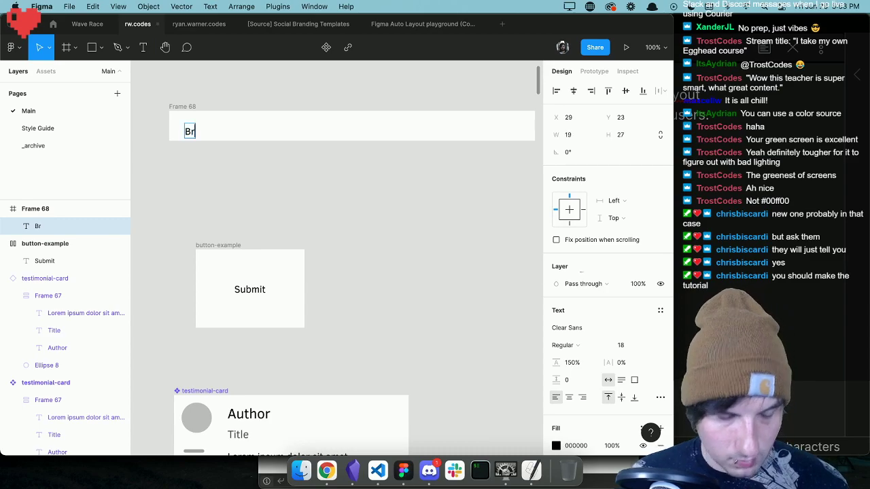
key(BackSpace)
key(BackSpace)
key(BackSpace)
text(Name)
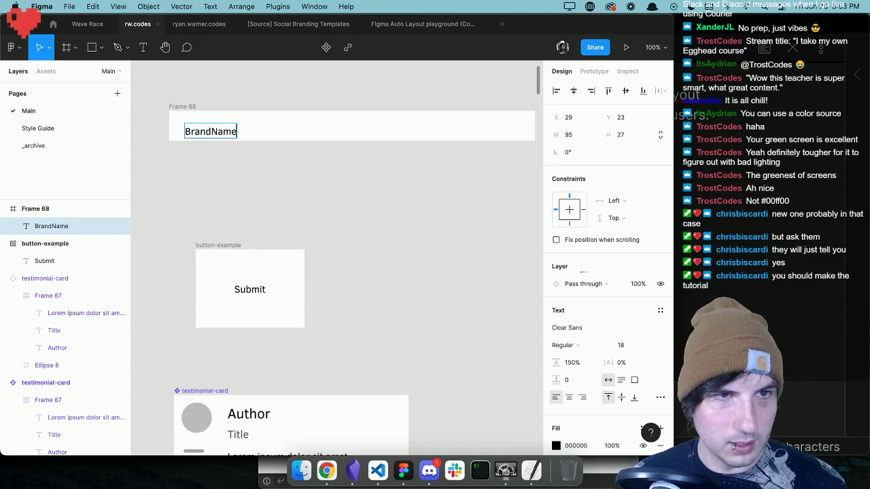
key(Escape)
Place a copy of the BrandName text near the middle of the wide frame and change it to "Blog".
drag(207, 136, 336, 133)
key(super+v)
double_click(335, 130)
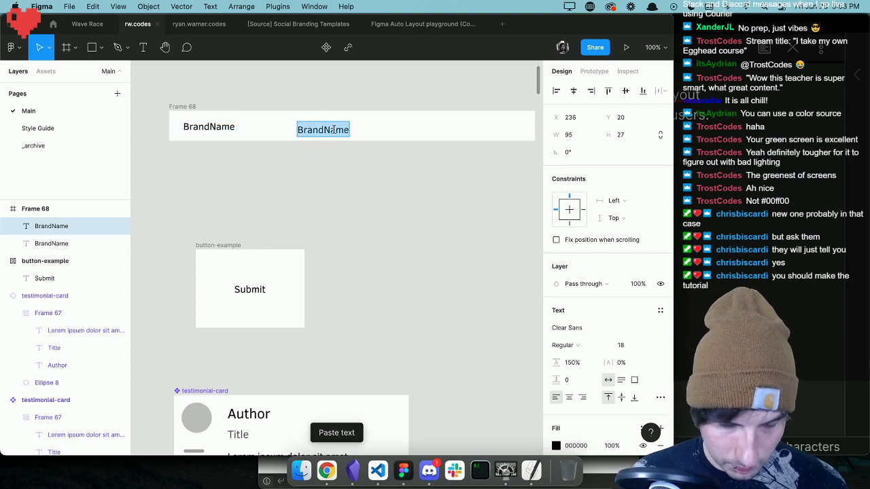
text(Blog)
key(Escape)
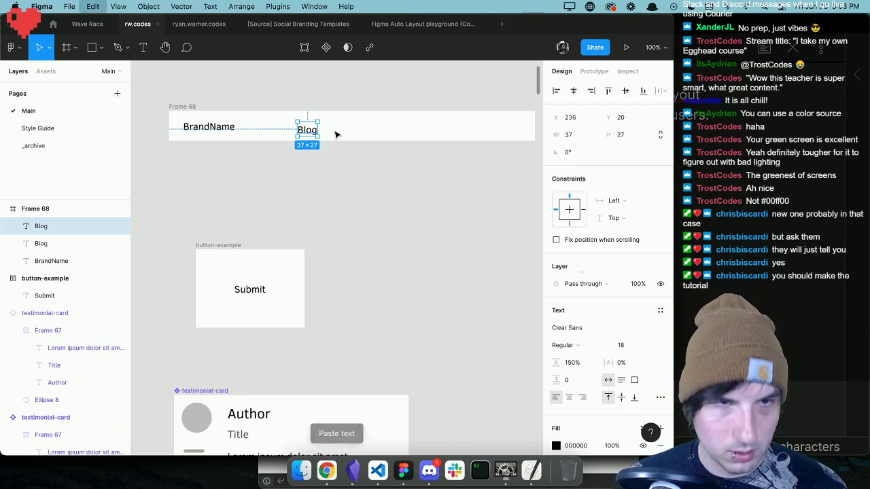
Place a copy of the Blog text to its right and change it to "Contact".
key(shift+Right)
key(shift+Right)
key(shift+Right)
key(shift+Right)
key(shift+Right)
key(shift+Right)
double_click(338, 131)
text(Contact)
key(Escape)
Duplicate the Contact text to its right and change the copy to "Log in".
key(ctrl+c)
key(ctrl+v)
drag(387, 133, 390, 129)
double_click(390, 129)
text(Log in)
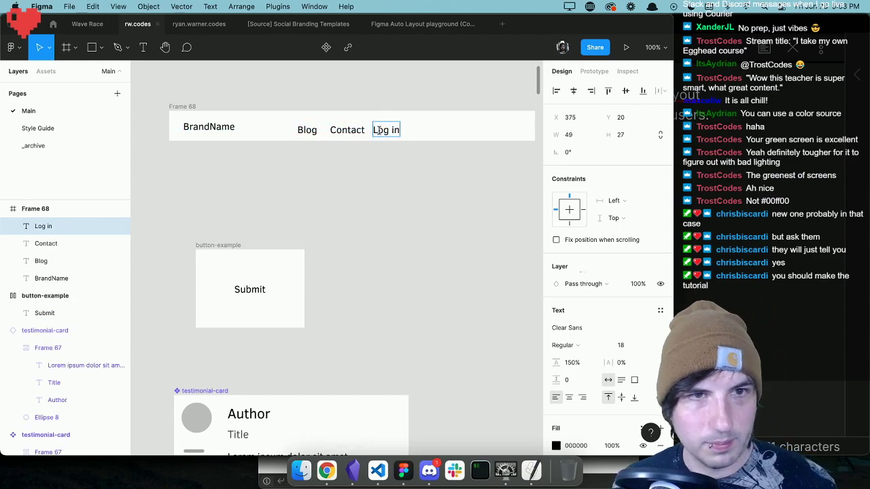
key(Escape)
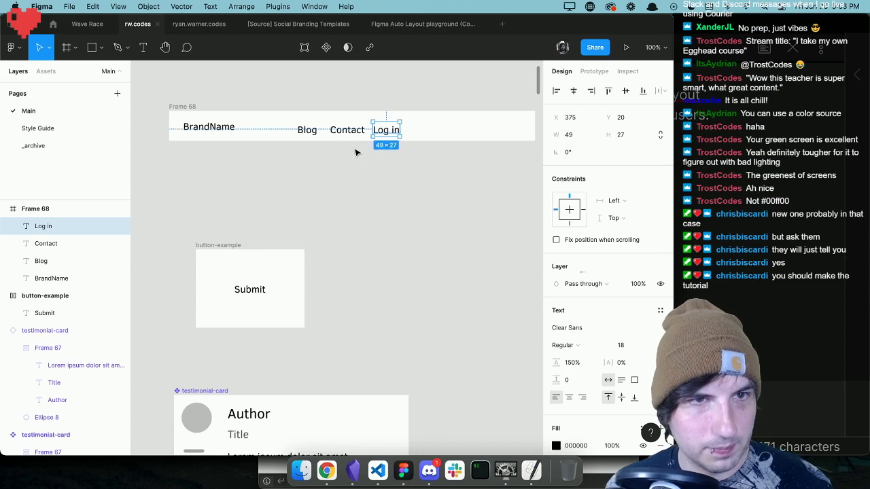
Move the Blog, Contact and Log in texts together to the frame's right end, level with BrandName.
shift+click(343, 132)
shift+click(309, 135)
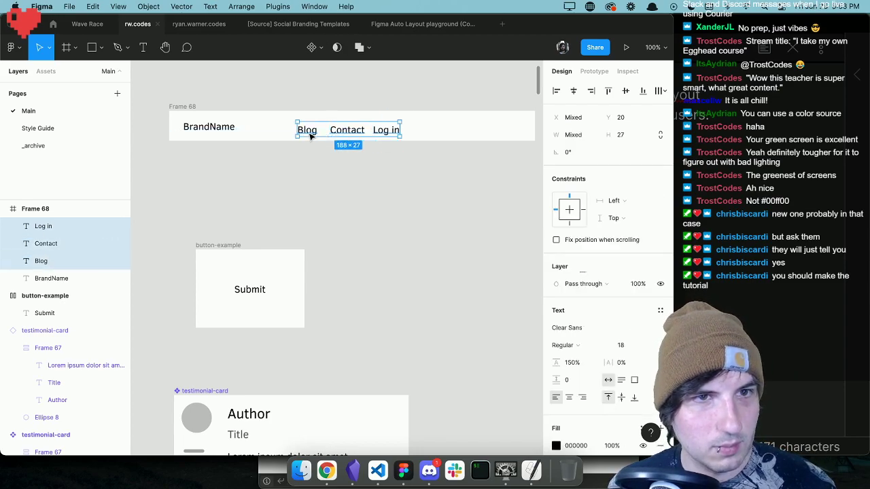
drag(344, 133, 471, 129)
click(422, 165)
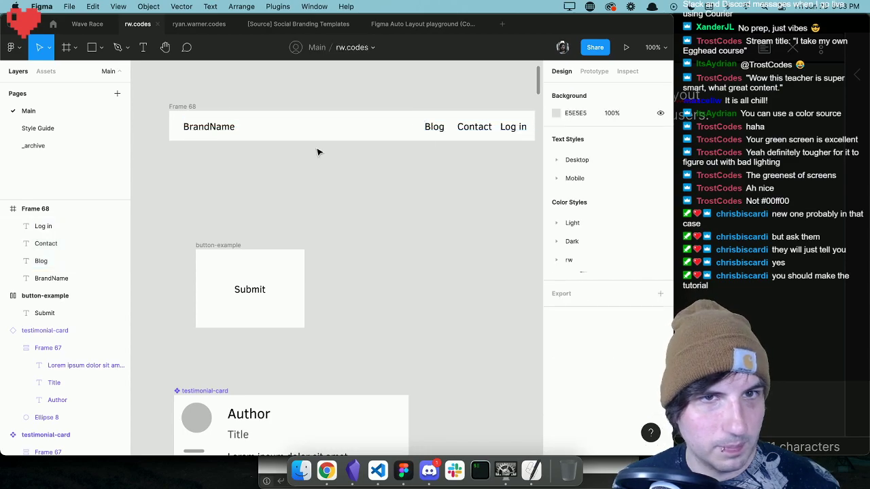
Add auto layout to the wide frame holding BrandName and the three link texts.
click(177, 107)
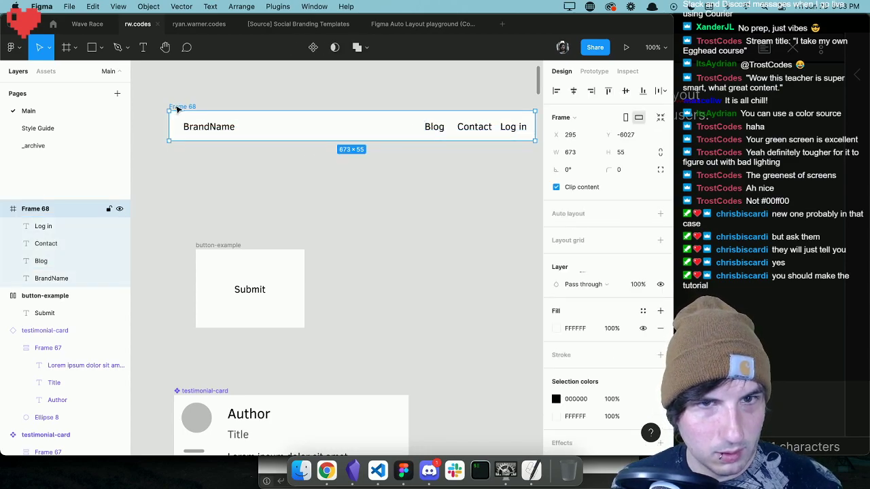
click(660, 213)
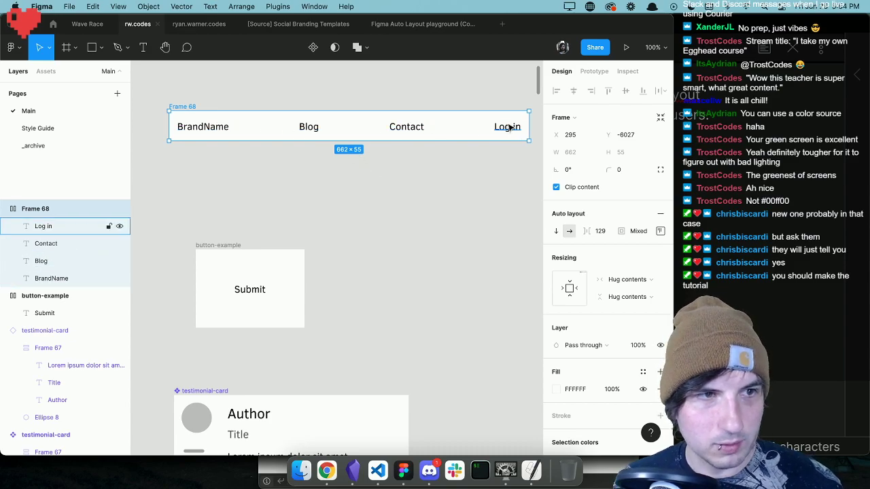
click(290, 170)
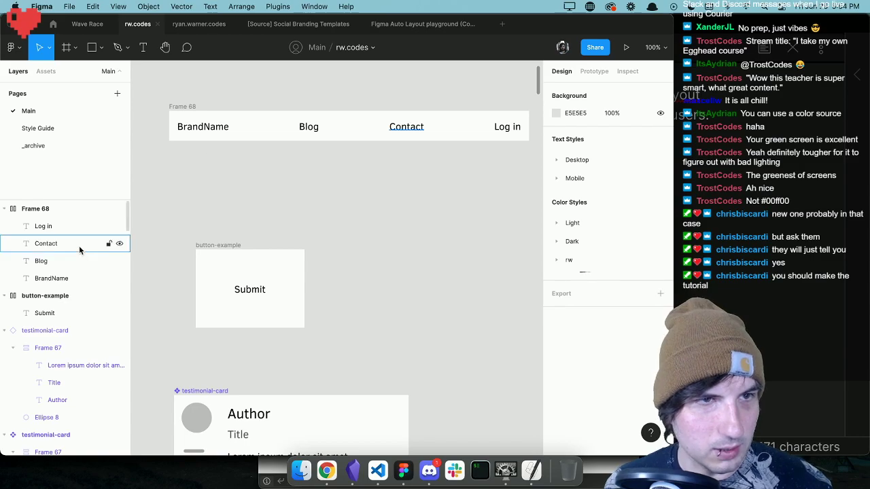
Wrap the Blog, Contact and Log in texts in their own horizontal auto layout frame with 33 spacing between items.
click(314, 127)
shift+click(390, 130)
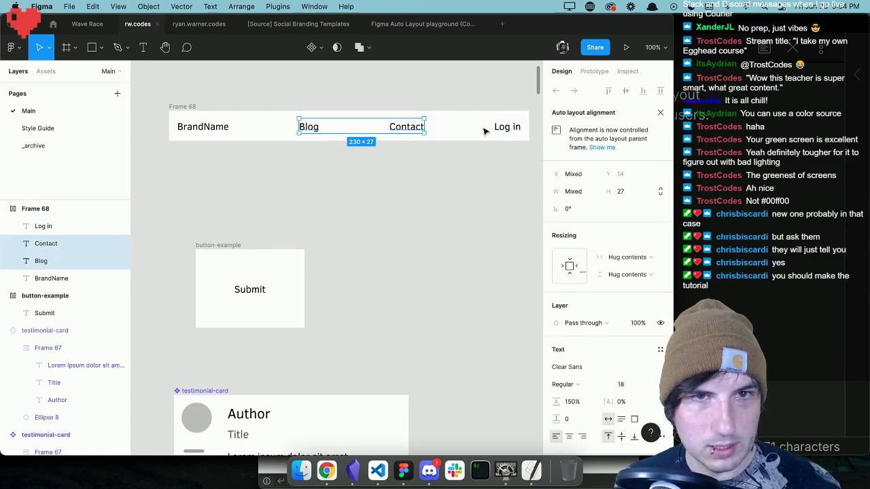
shift+click(501, 129)
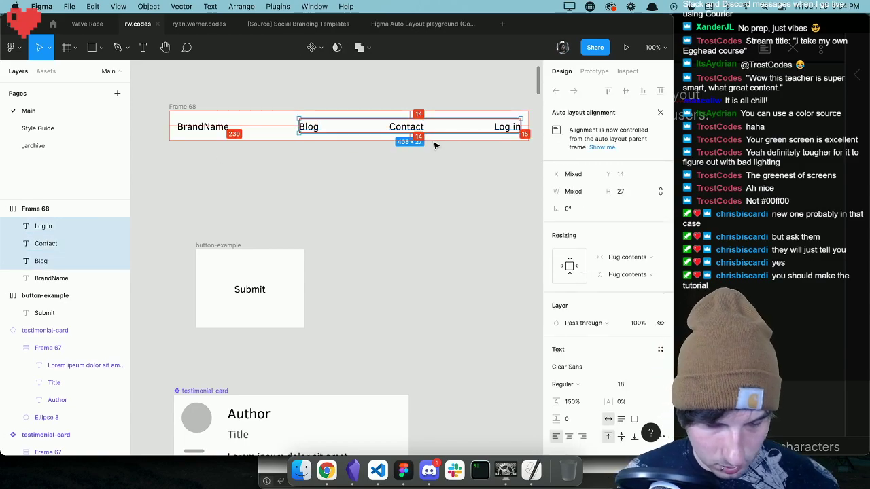
key(super+alt+g)
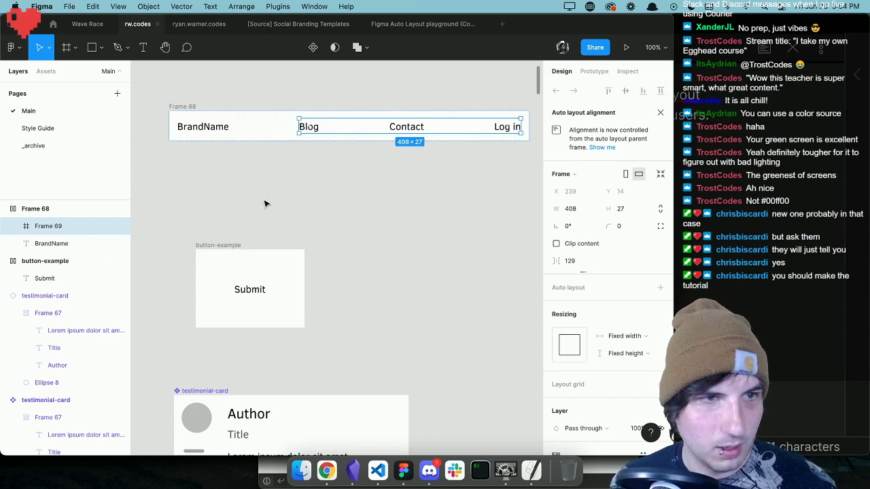
click(660, 288)
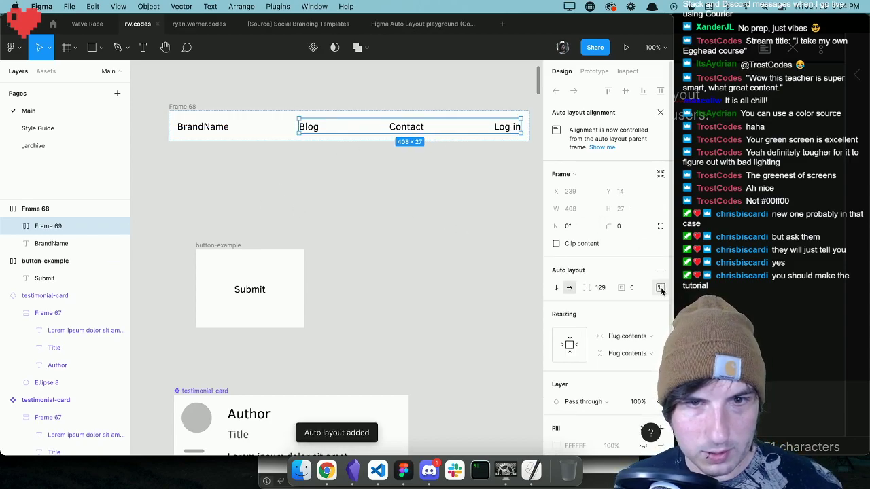
drag(586, 288, 485, 295)
click(299, 204)
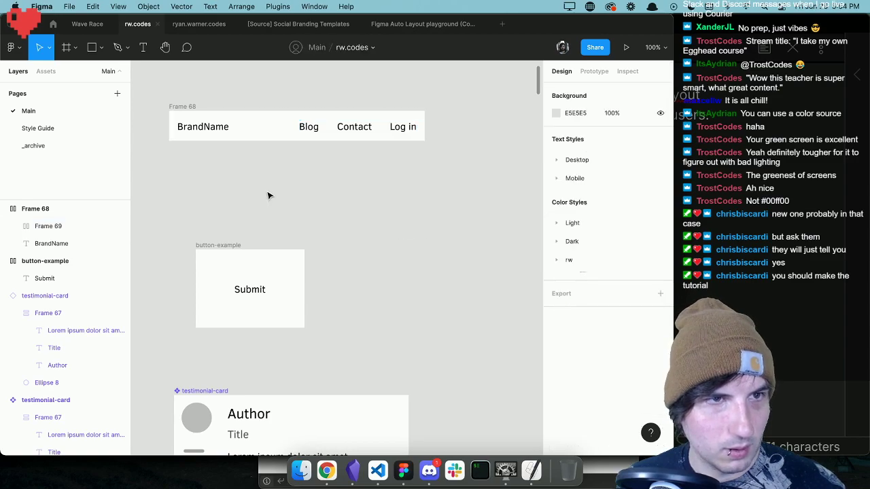
Set the spacing between BrandName and the links frame to 149 in the outer auto layout frame.
click(174, 107)
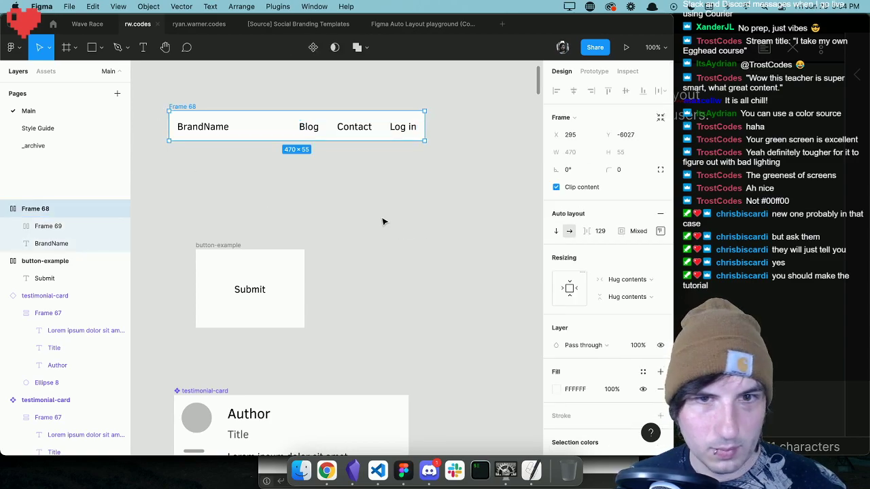
drag(582, 232, 564, 237)
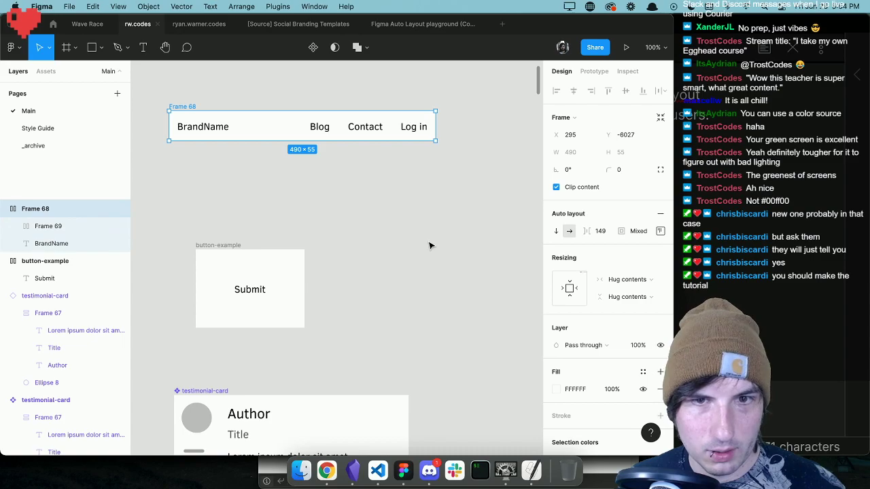
click(627, 279)
click(626, 279)
Set the outer frame's auto layout distribution to Space between.
click(659, 232)
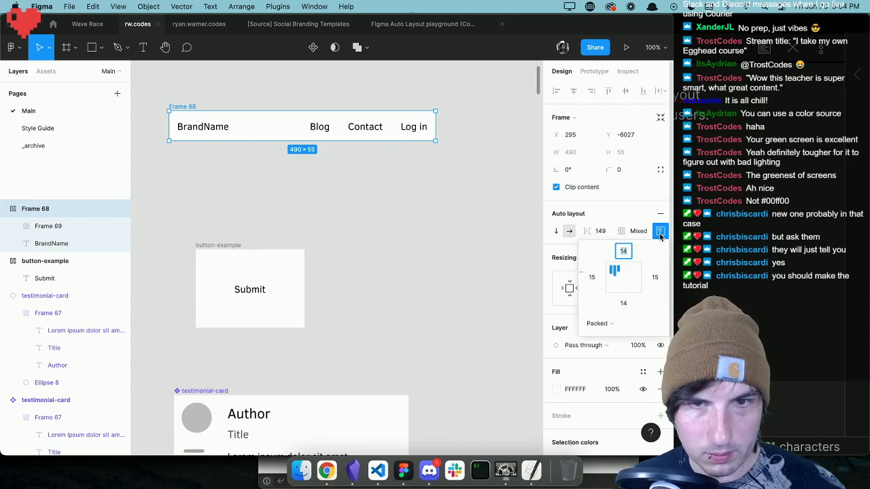
click(599, 323)
click(616, 336)
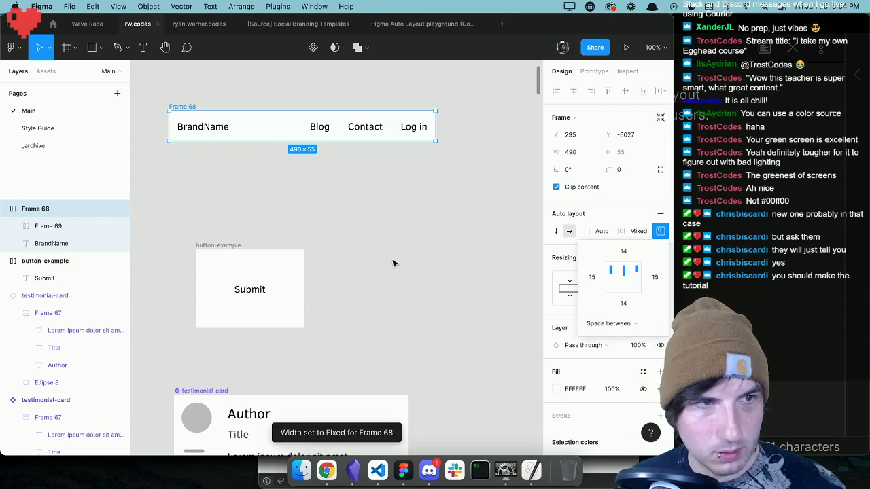
click(602, 216)
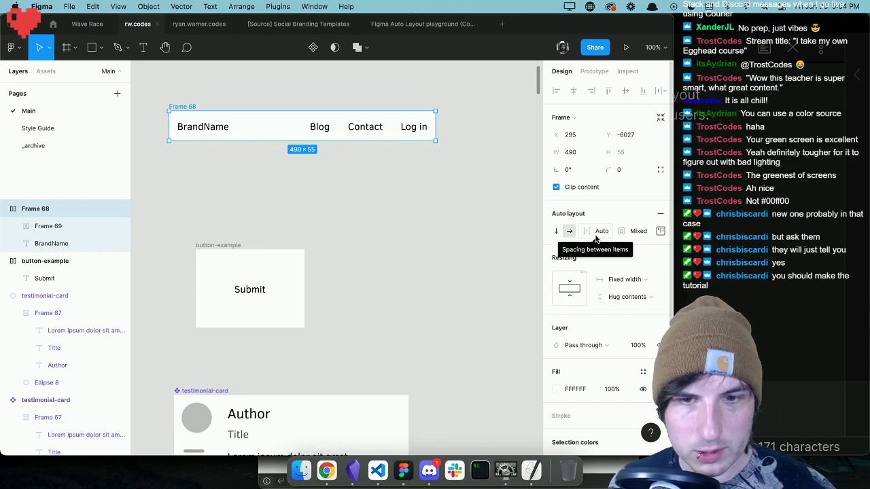
Switch the outer frame's auto layout distribution back to Packed.
click(660, 231)
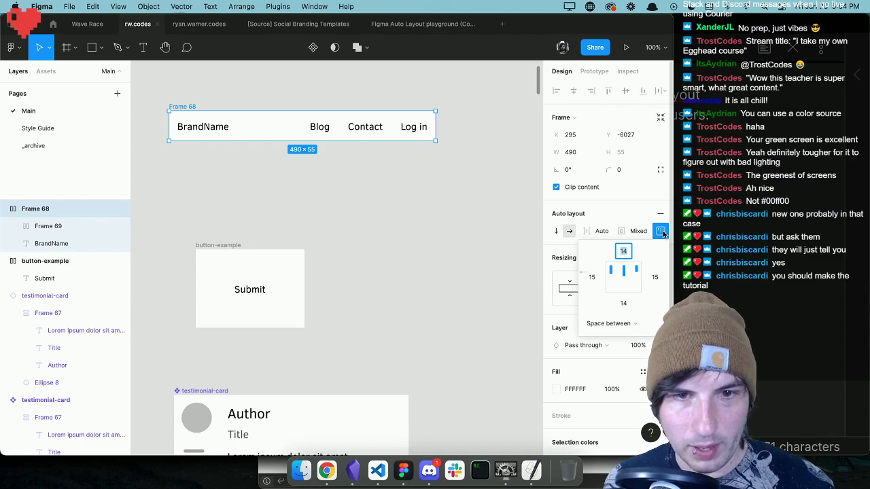
click(611, 325)
click(614, 312)
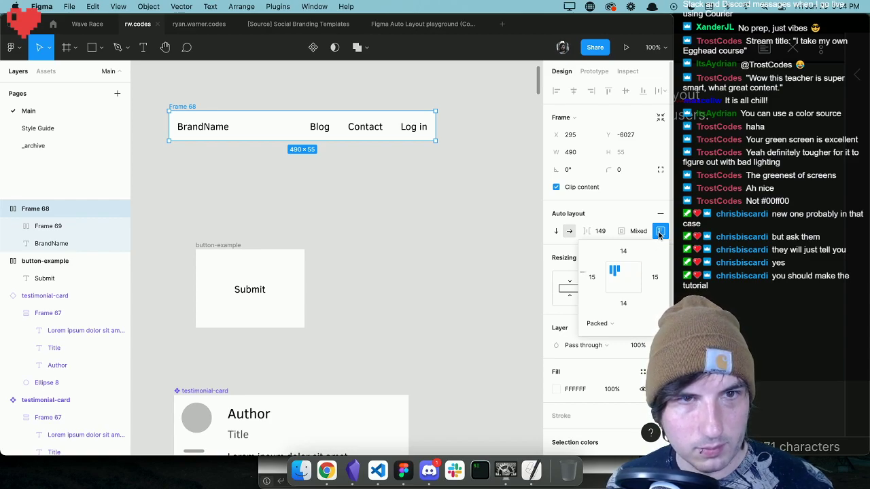
click(659, 233)
click(660, 232)
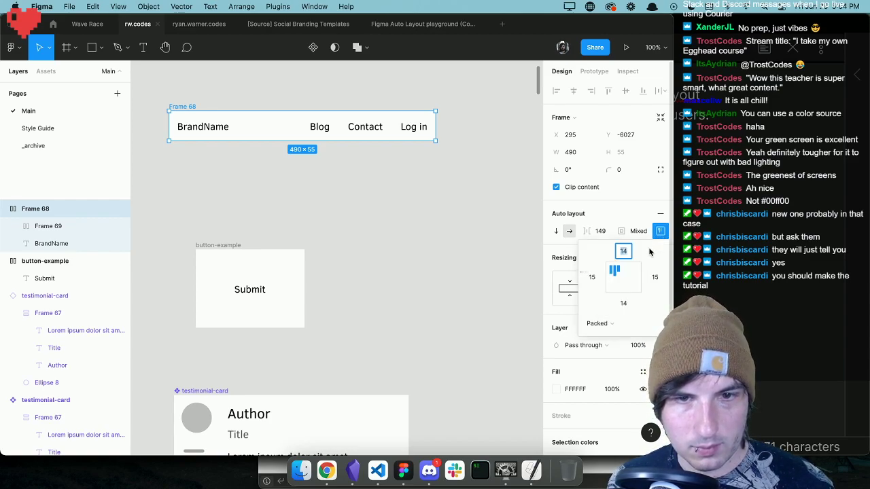
click(573, 200)
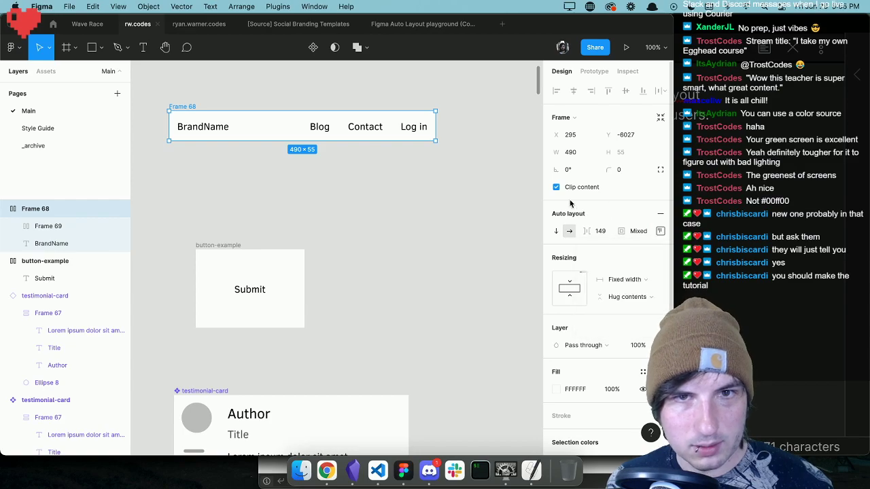
Widen the outer frame holding BrandName and the links to about 633.
click(435, 148)
click(330, 128)
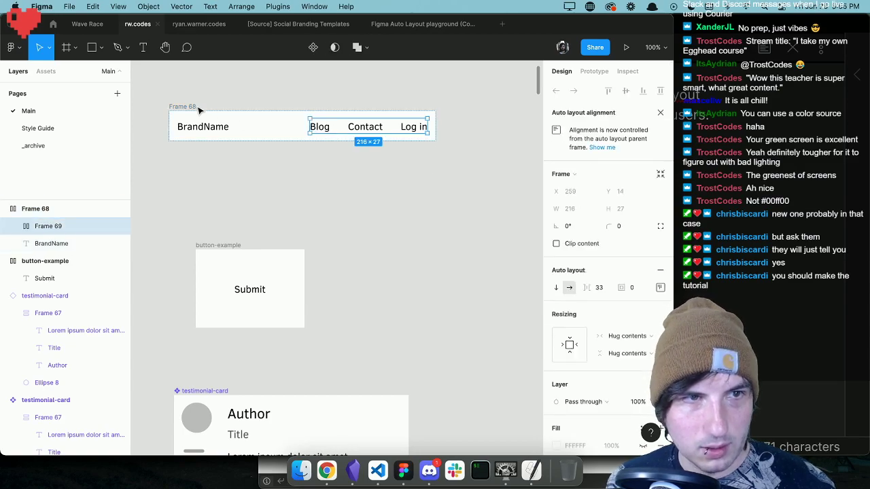
click(203, 112)
drag(435, 126, 368, 130)
scroll(378, 152, left, 3)
scroll(379, 152, left, 3)
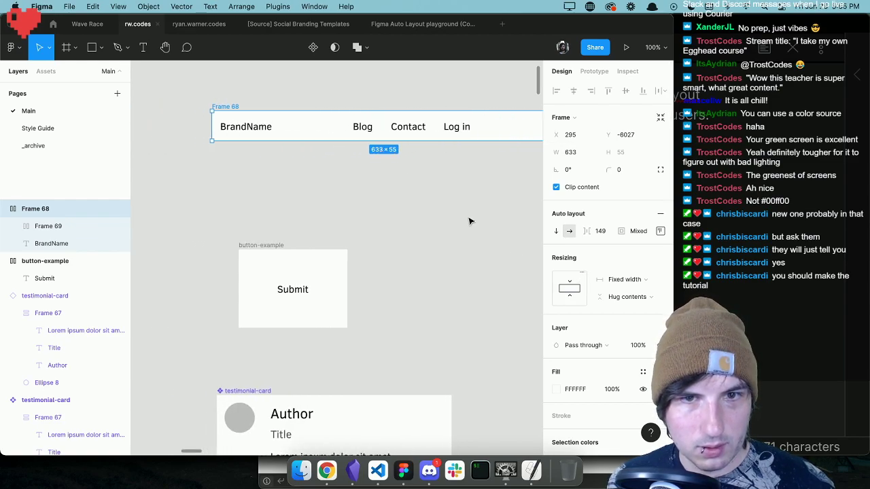
Rename the outer frame holding BrandName and the links as nav.
double_click(38, 210)
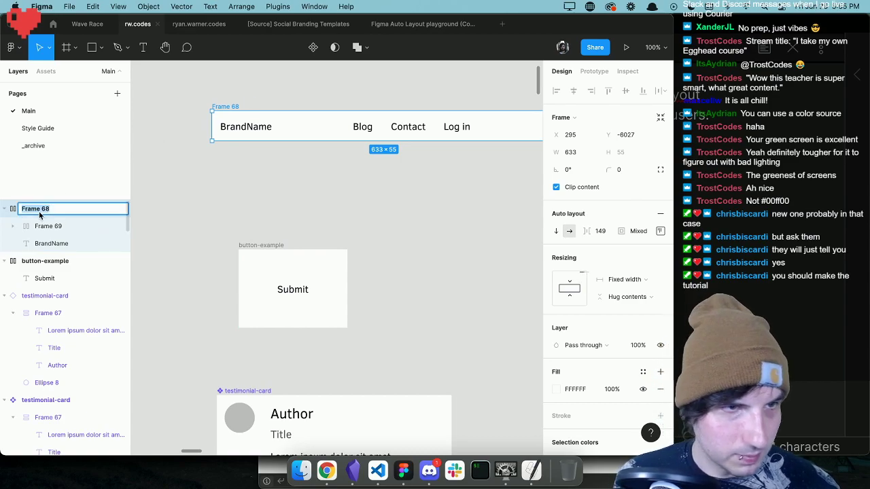
text(nav)
key(Return)
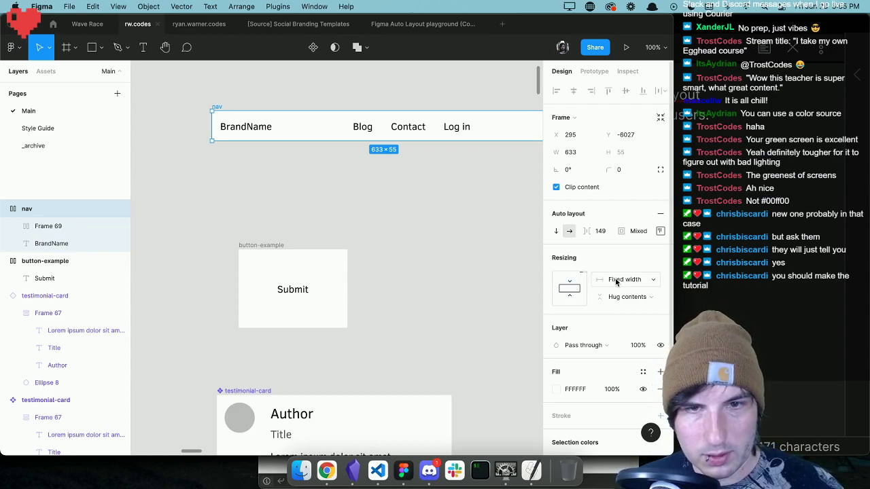
Set the nav frame's auto layout distribution to Space between so BrandName and the links sit at opposite ends.
scroll(467, 242, right, 3)
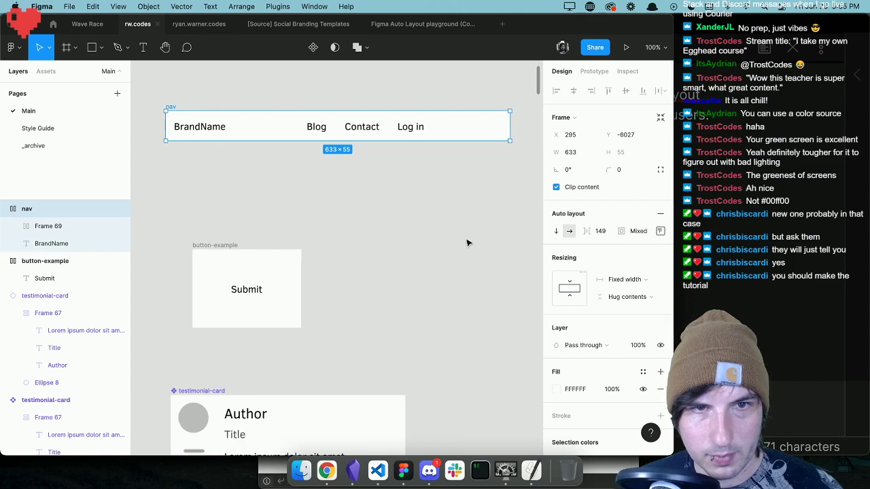
scroll(466, 243, left, 1)
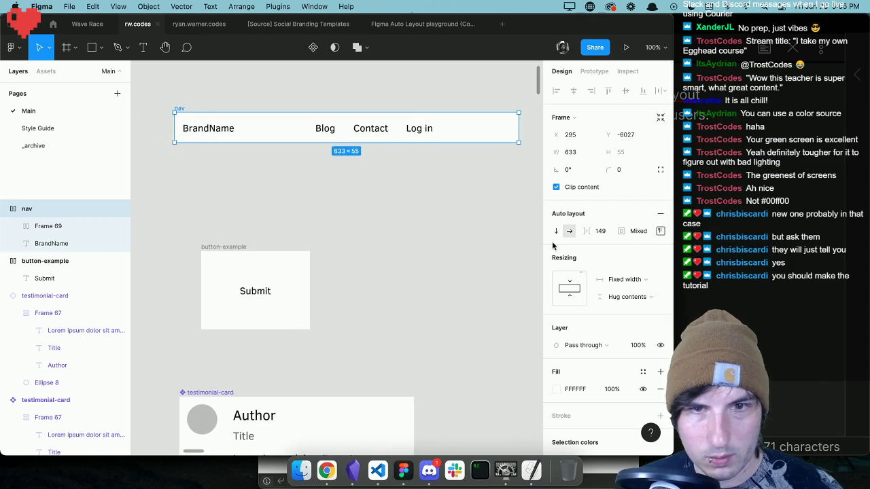
click(660, 232)
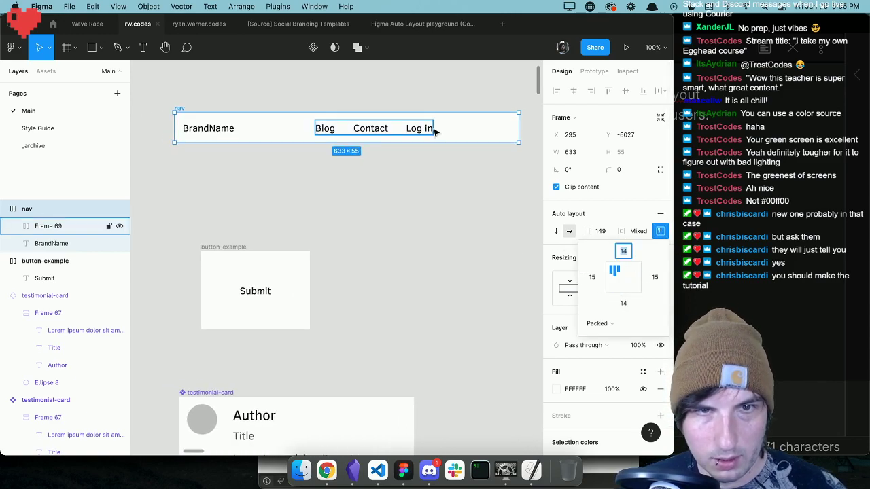
click(598, 323)
click(618, 336)
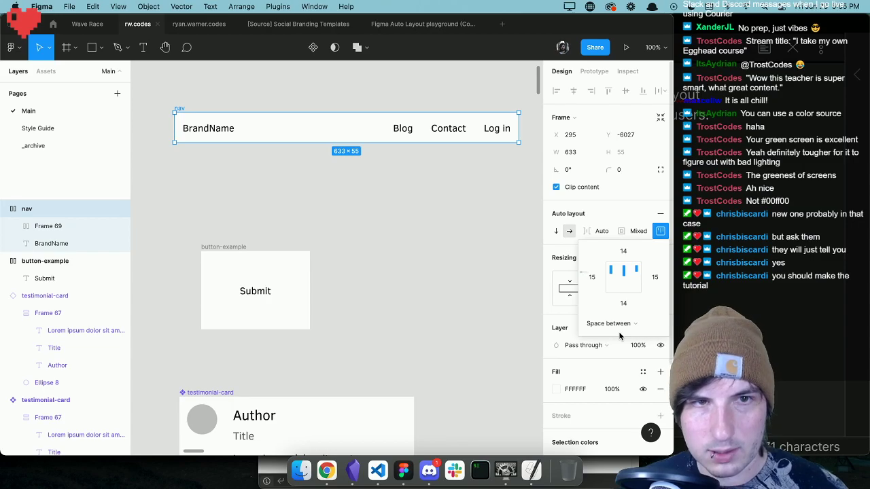
click(433, 294)
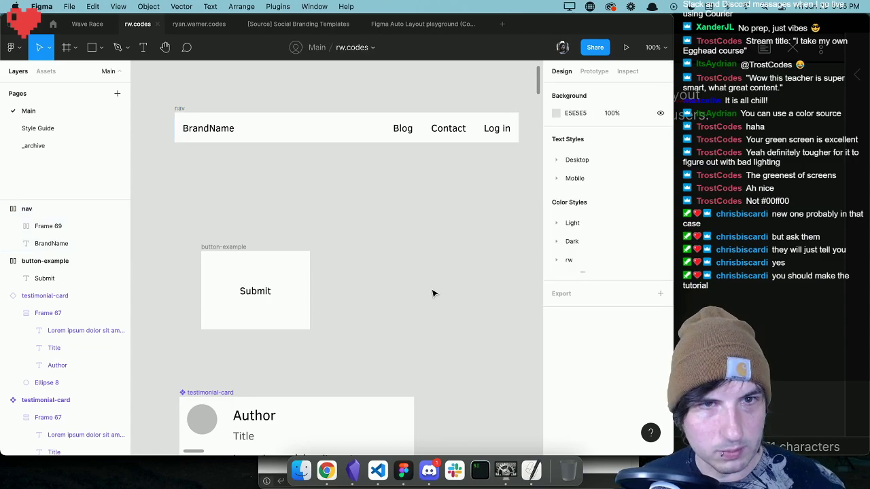
Increase the nav frame's height to about 76 by extending its lower edge.
click(178, 107)
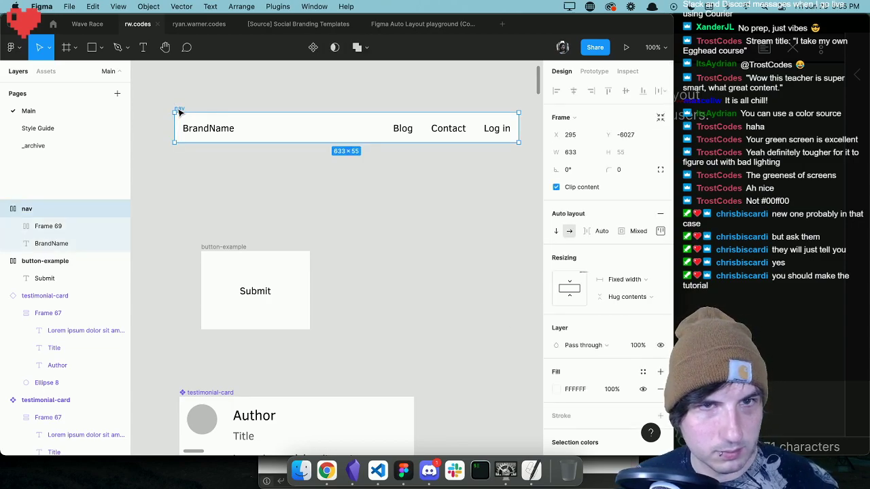
drag(334, 142, 338, 174)
double_click(337, 175)
drag(282, 144, 281, 156)
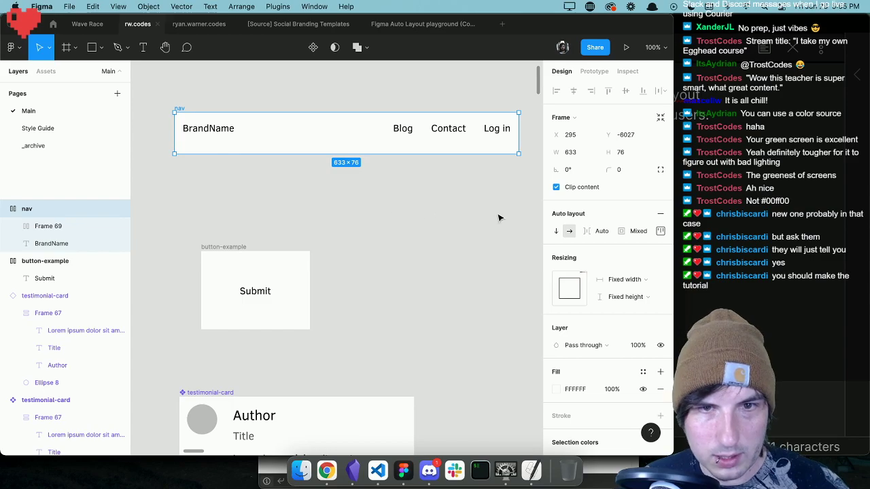
Try the top, middle and bottom alignments for the nav frame's items and leave them vertically centred.
click(661, 232)
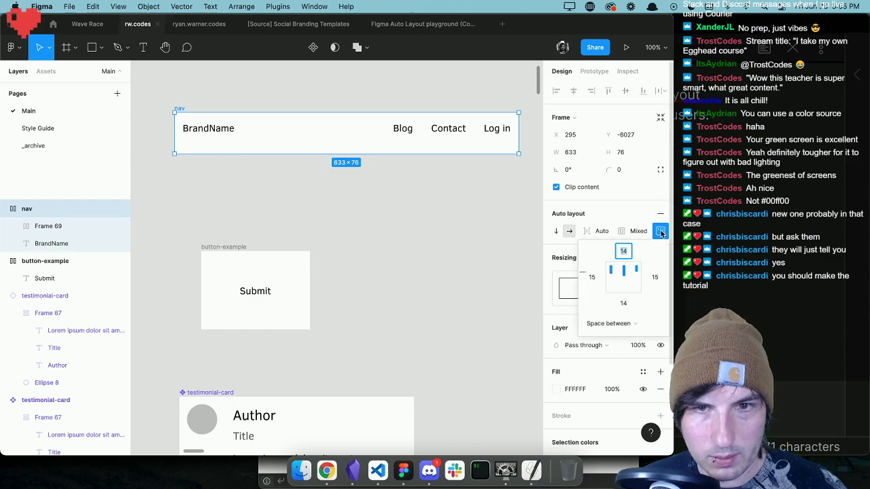
click(625, 284)
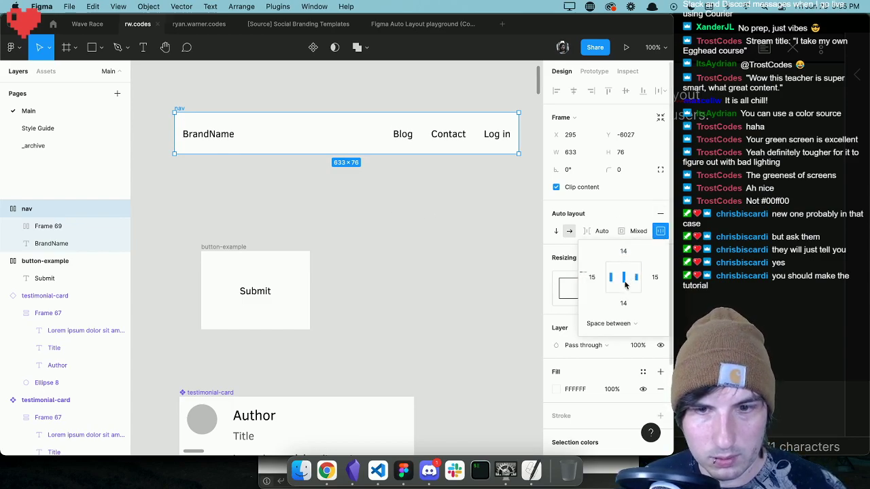
click(625, 273)
click(625, 280)
click(624, 291)
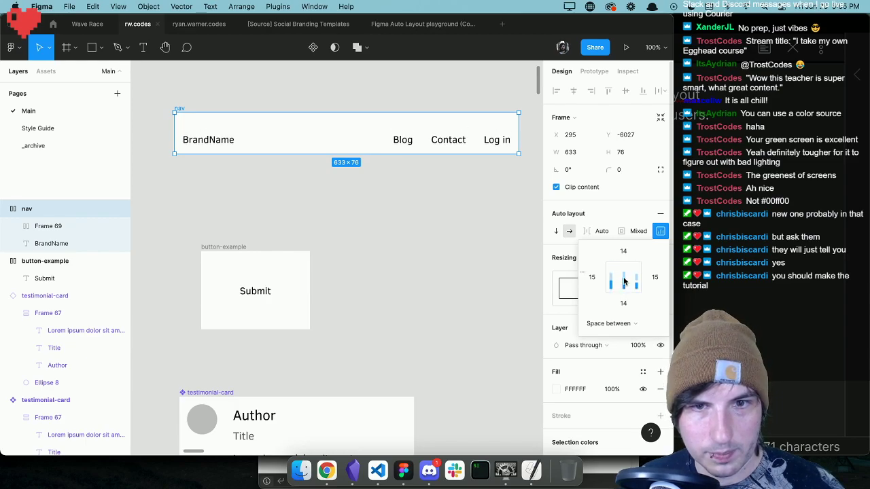
click(624, 282)
click(453, 265)
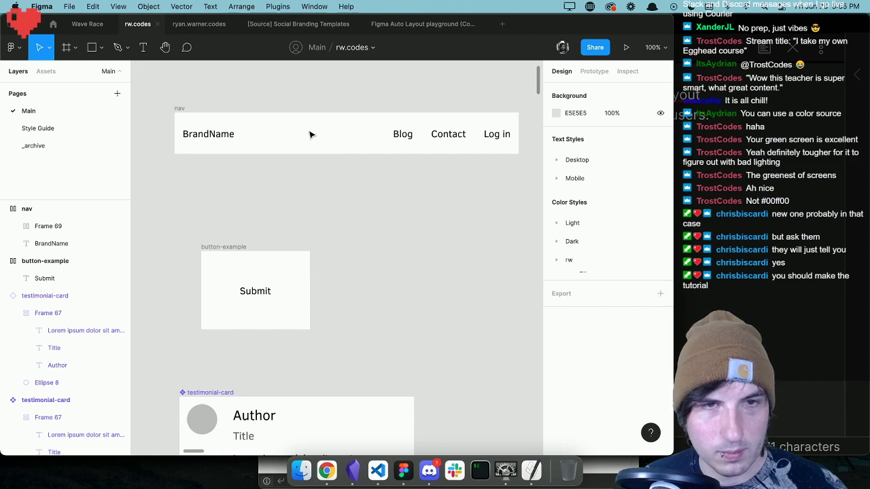
click(178, 109)
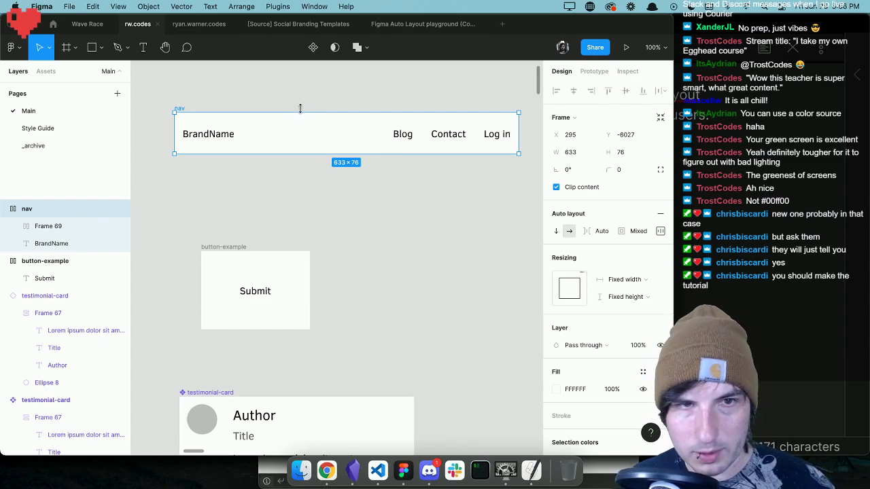
scroll(300, 108, up, 1)
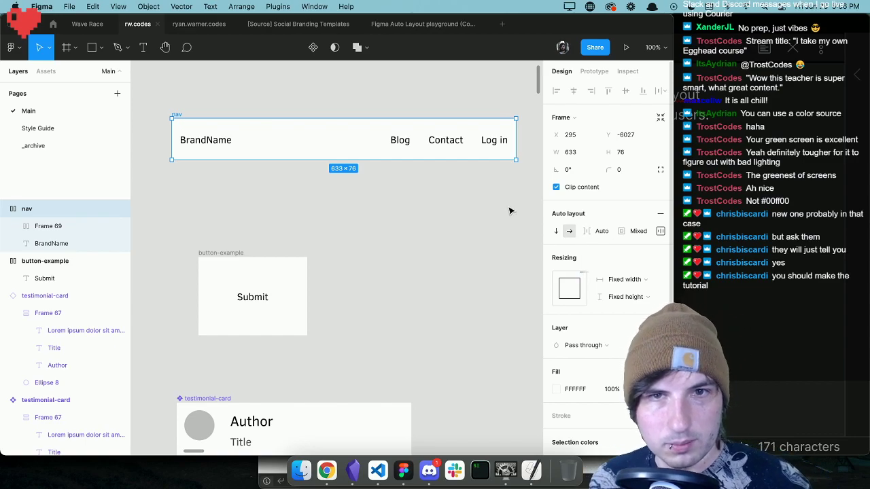
scroll(471, 209, down, 5)
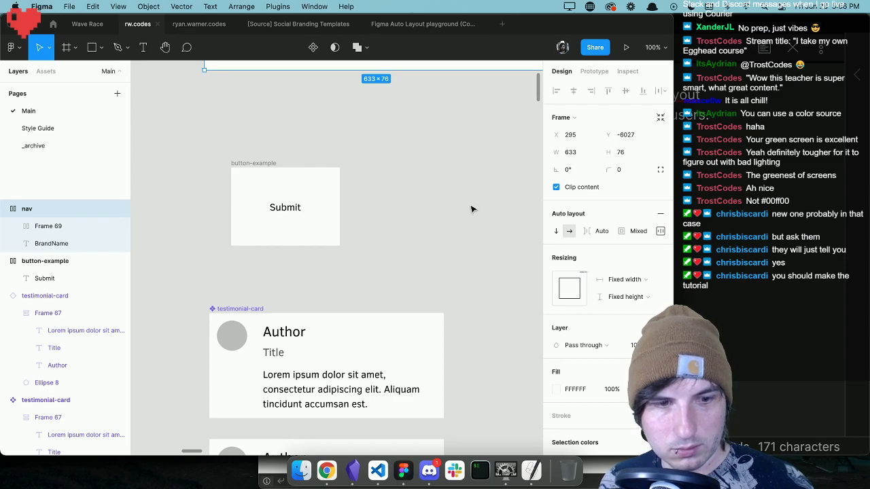
scroll(474, 209, left, 1)
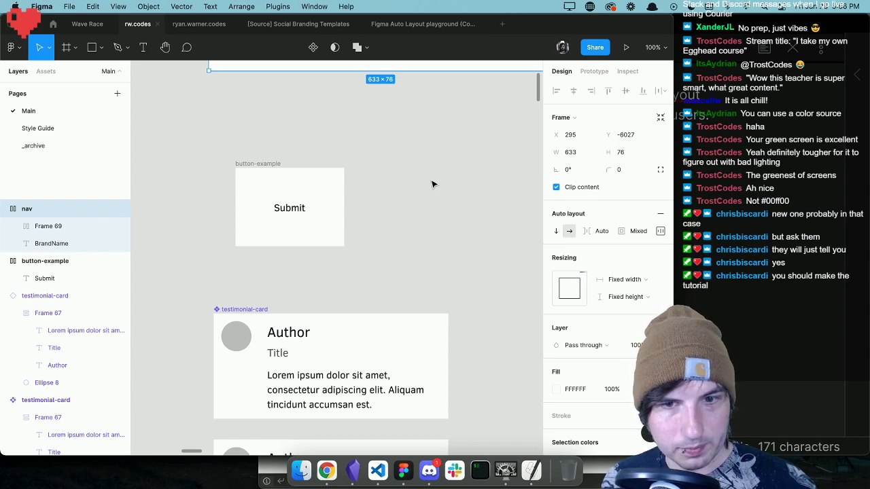
scroll(434, 184, down, 1)
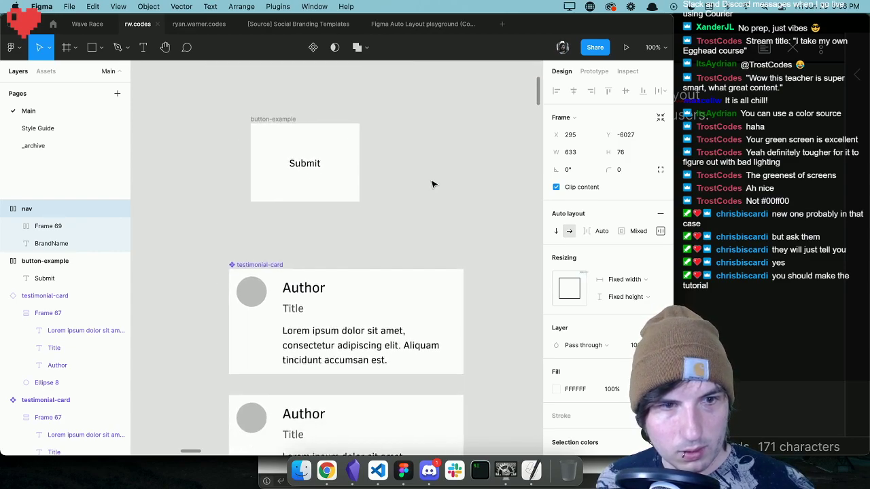
scroll(433, 184, up, 2)
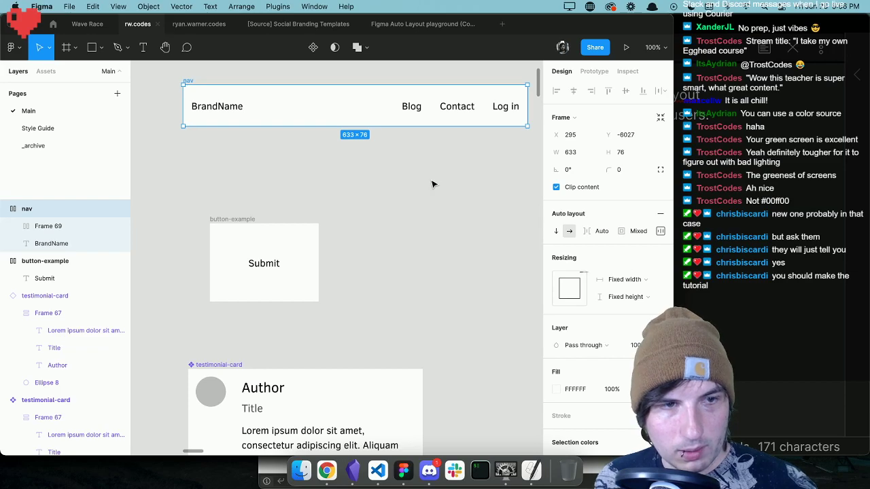
scroll(433, 184, up, 2)
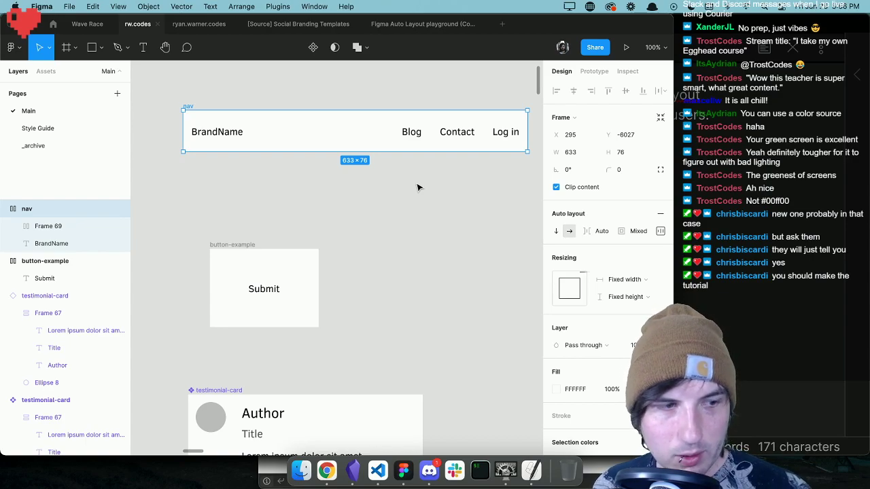
scroll(417, 188, down, 2)
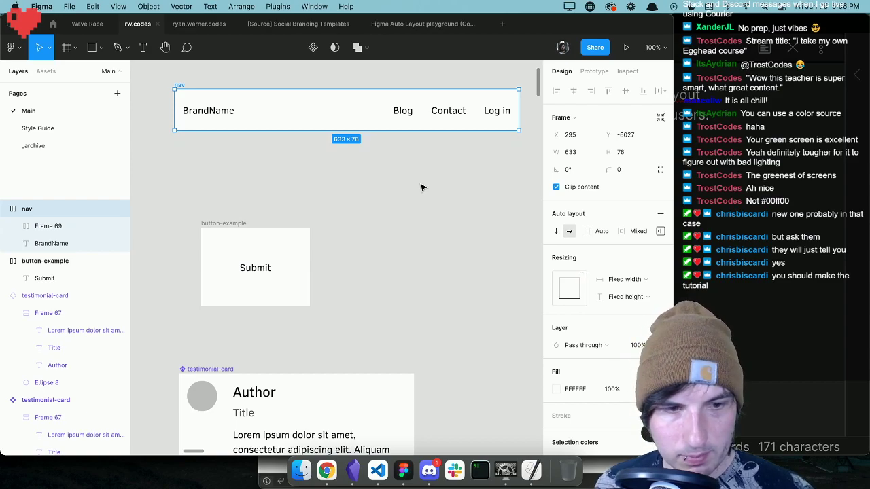
scroll(420, 188, up, 2)
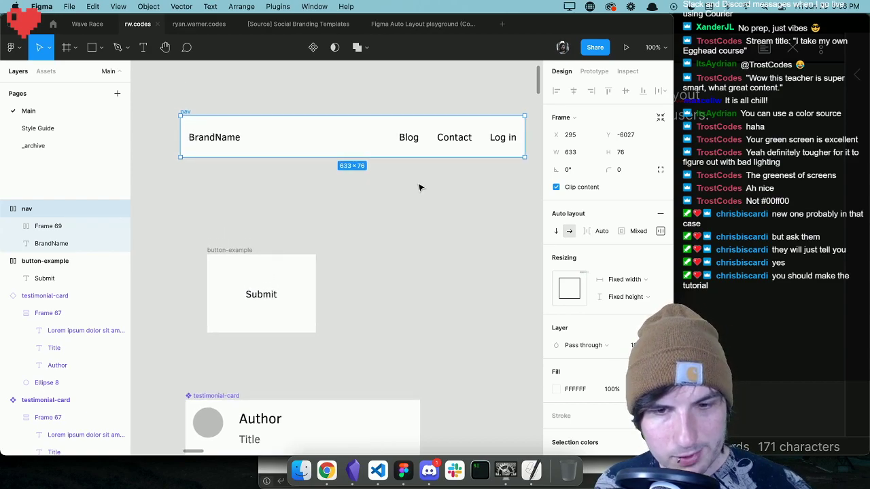